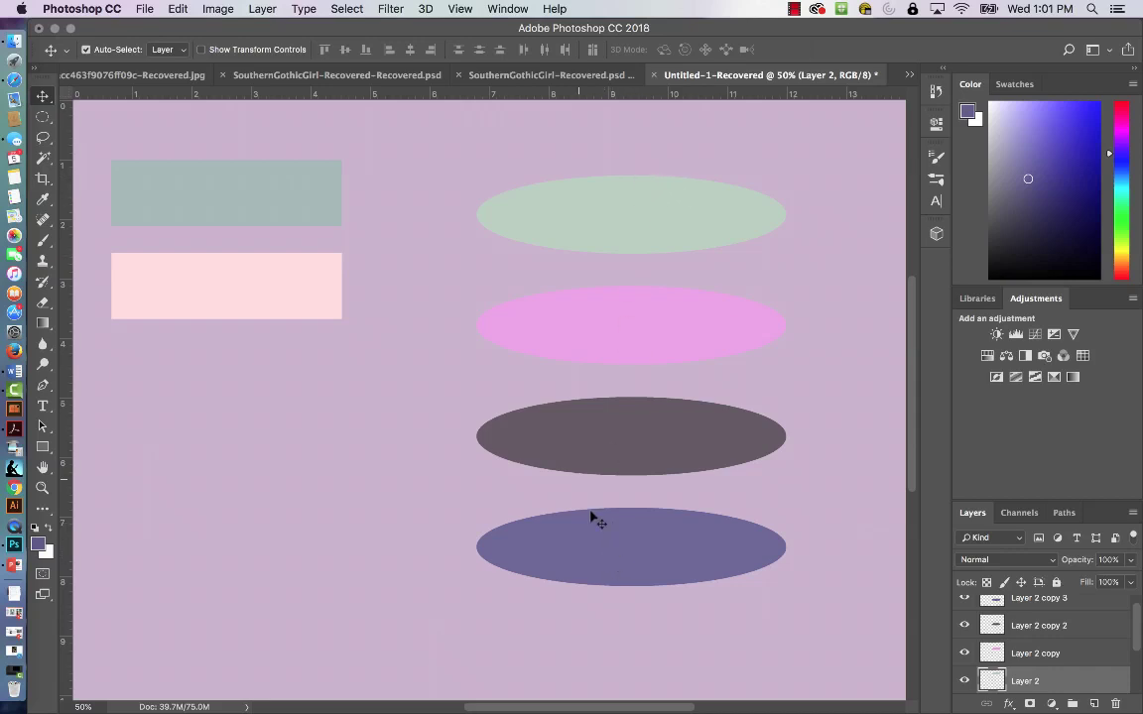
# Outline a wavy strip across the green ellipse with the Lasso tool and cut it out of the shape.
pyautogui.click(45, 139)
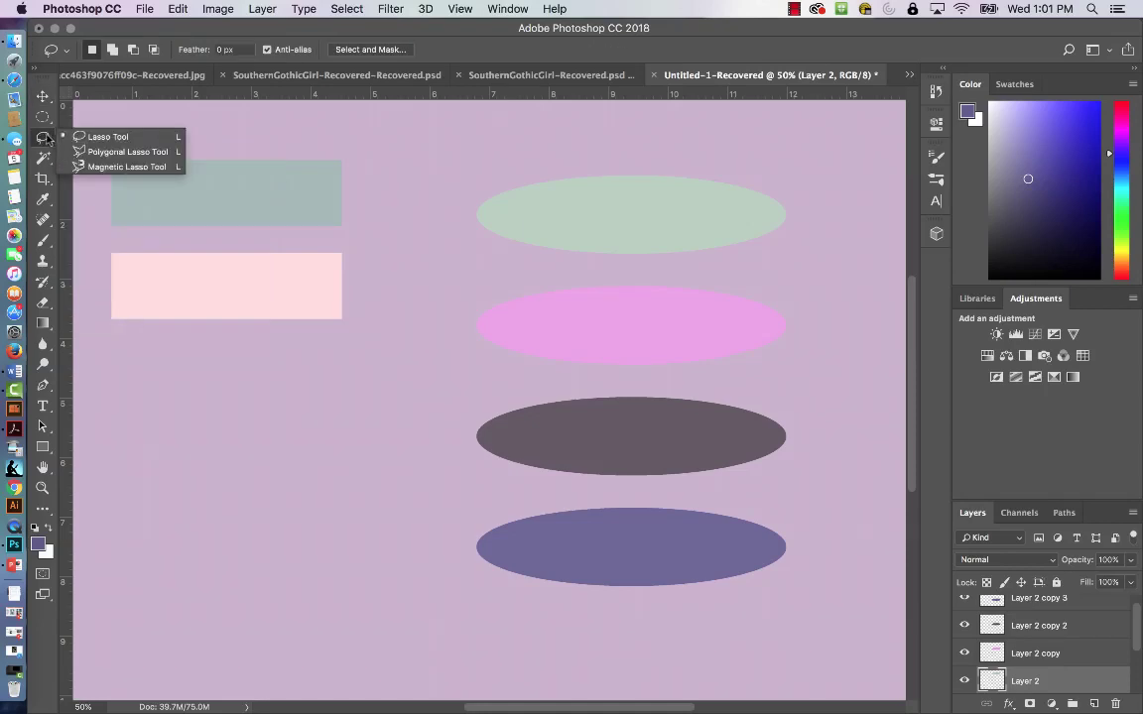
pyautogui.click(102, 138)
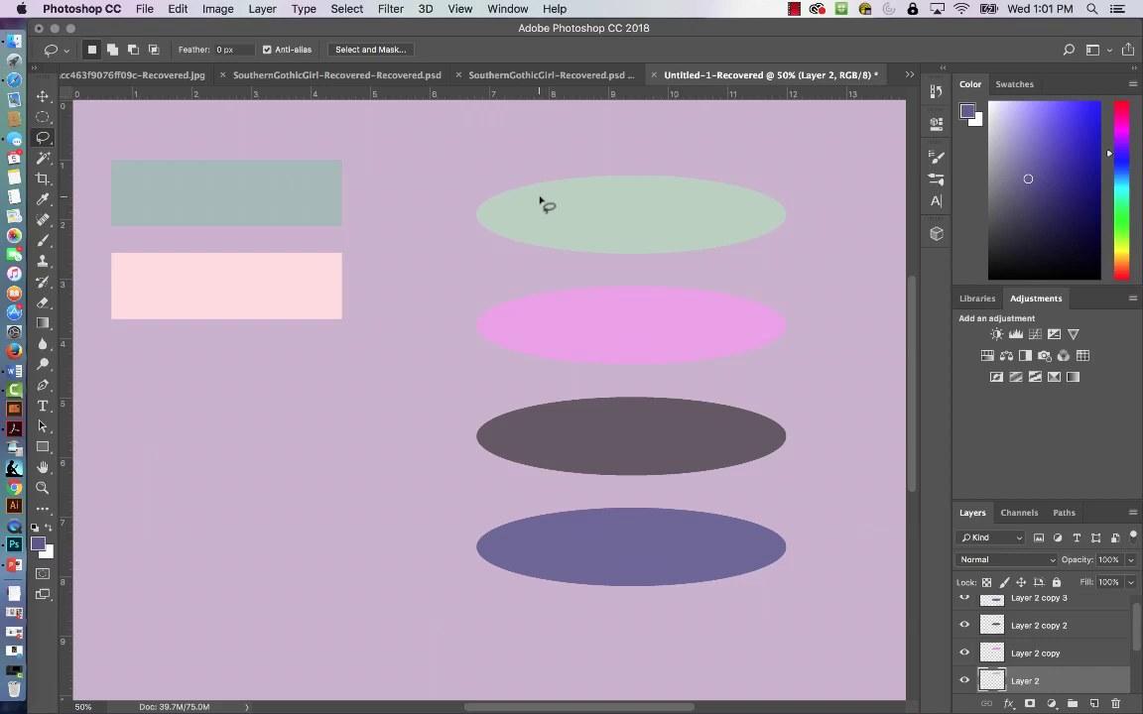
pyautogui.moveTo(540, 197)
pyautogui.mouseDown()
pyautogui.moveTo(604, 212)
pyautogui.moveTo(641, 212)
pyautogui.moveTo(677, 183)
pyautogui.moveTo(706, 180)
pyautogui.moveTo(702, 197)
pyautogui.moveTo(621, 232)
pyautogui.moveTo(471, 192)
pyautogui.moveTo(476, 181)
pyautogui.moveTo(555, 196)
pyautogui.mouseUp()
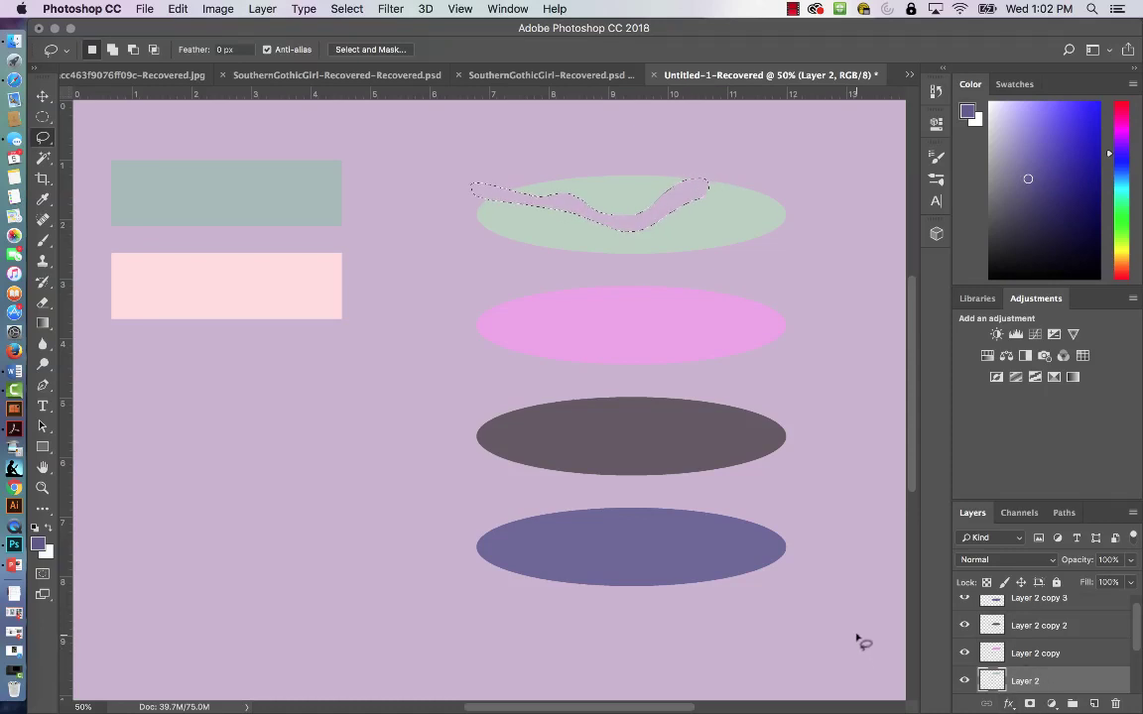
pyautogui.press('super+x')
# Select a circle at the pink ellipse's centre with the Elliptical Marquee, delete it from Layer 2 copy, and deselect.
pyautogui.click(43, 118)
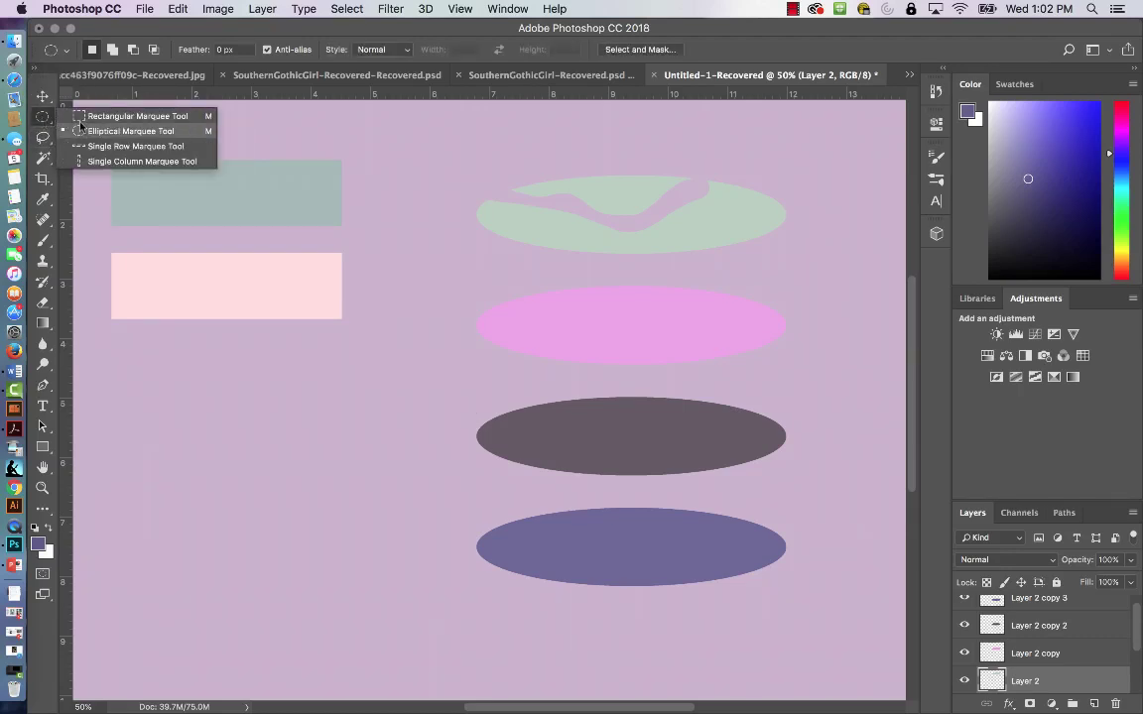
pyautogui.click(84, 129)
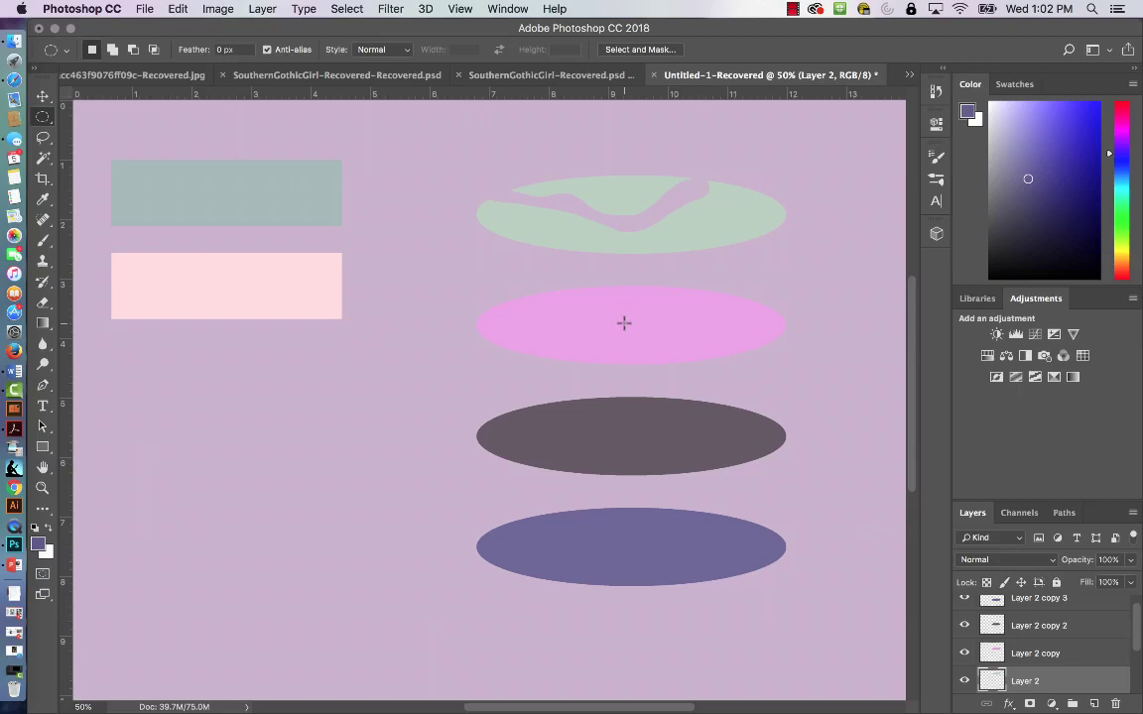
pyautogui.moveTo(623, 323); pyautogui.dragTo(736, 360)
pyautogui.click(735, 361)
pyautogui.moveTo(594, 298); pyautogui.dragTo(704, 378)
pyautogui.moveTo(657, 378); pyautogui.dragTo(652, 361)
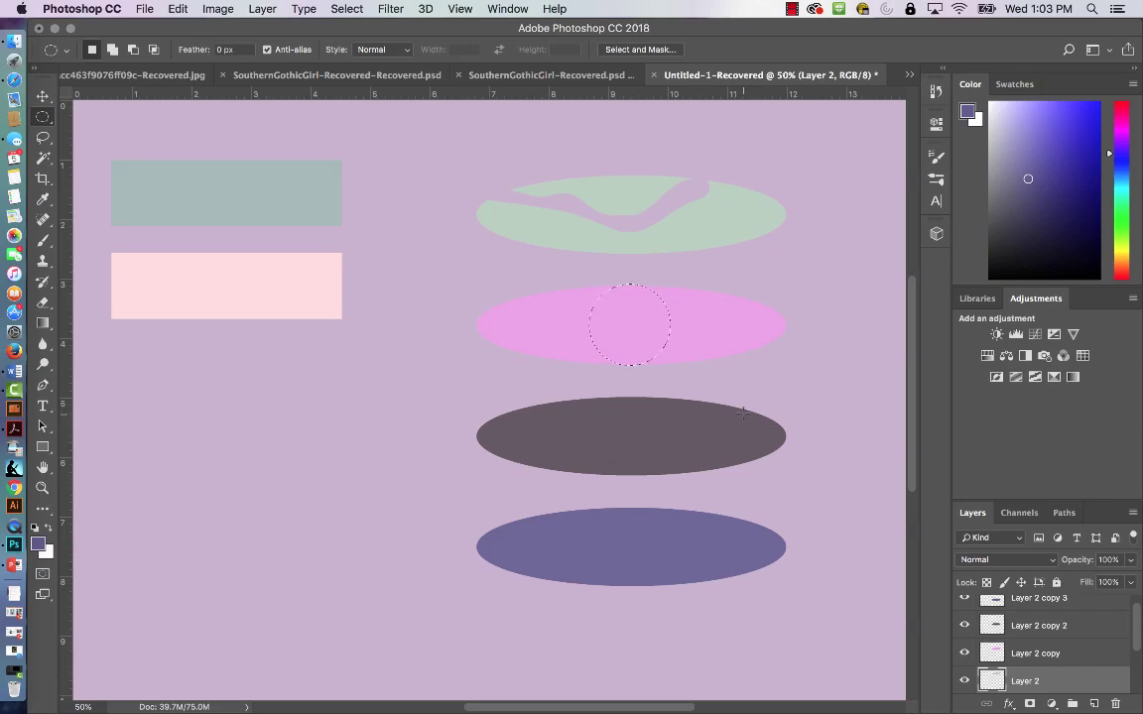
pyautogui.press('v')
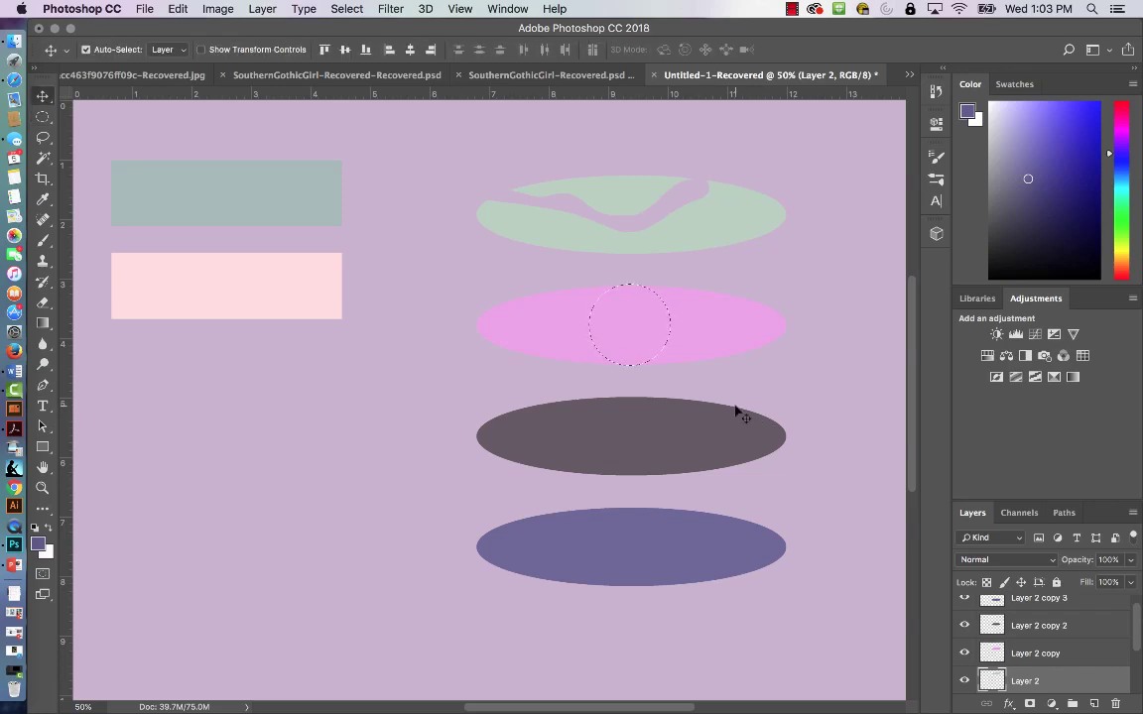
pyautogui.click(724, 333)
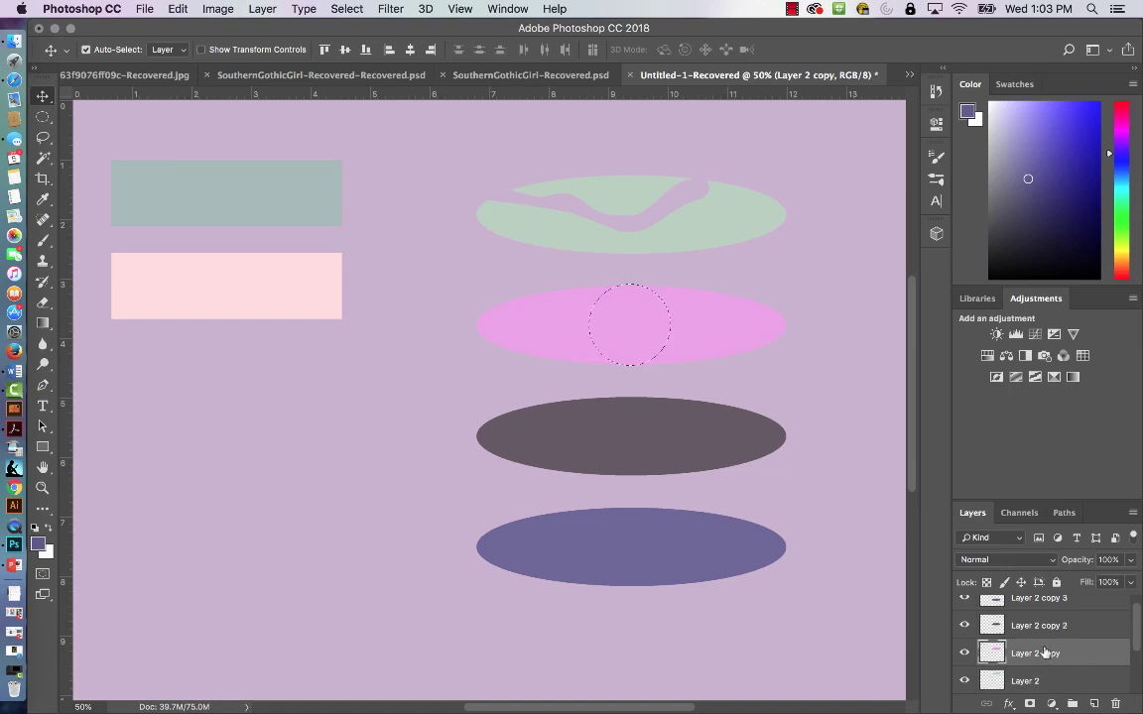
pyautogui.press('Delete')
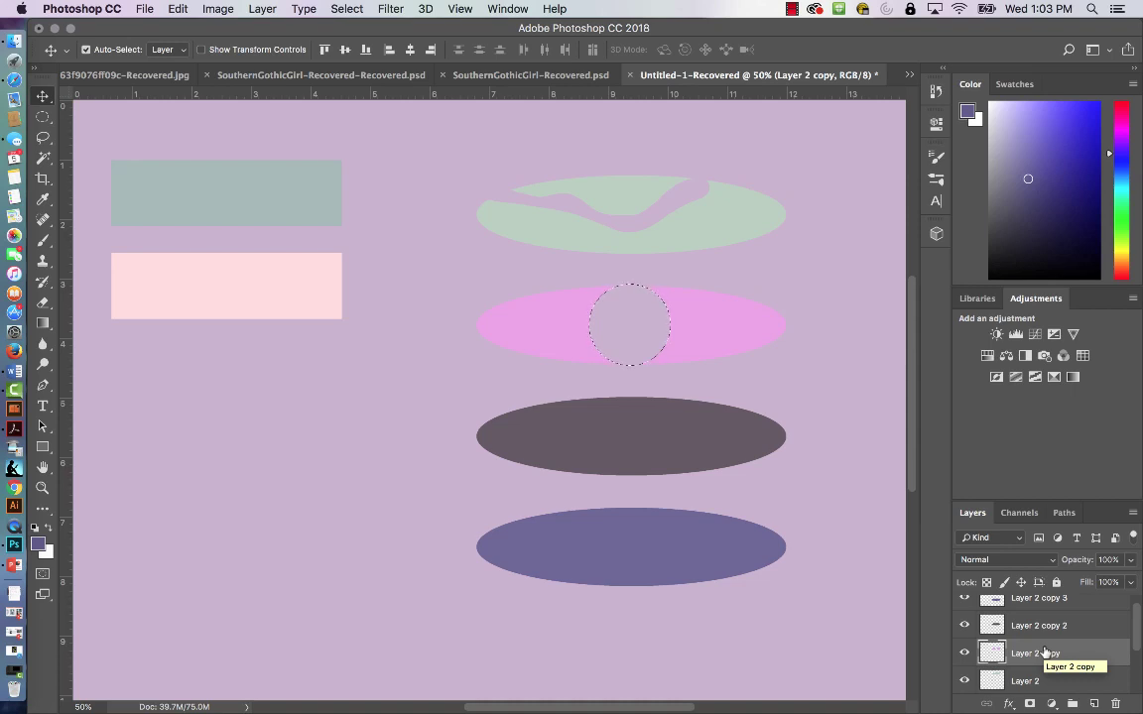
pyautogui.press('super+d')
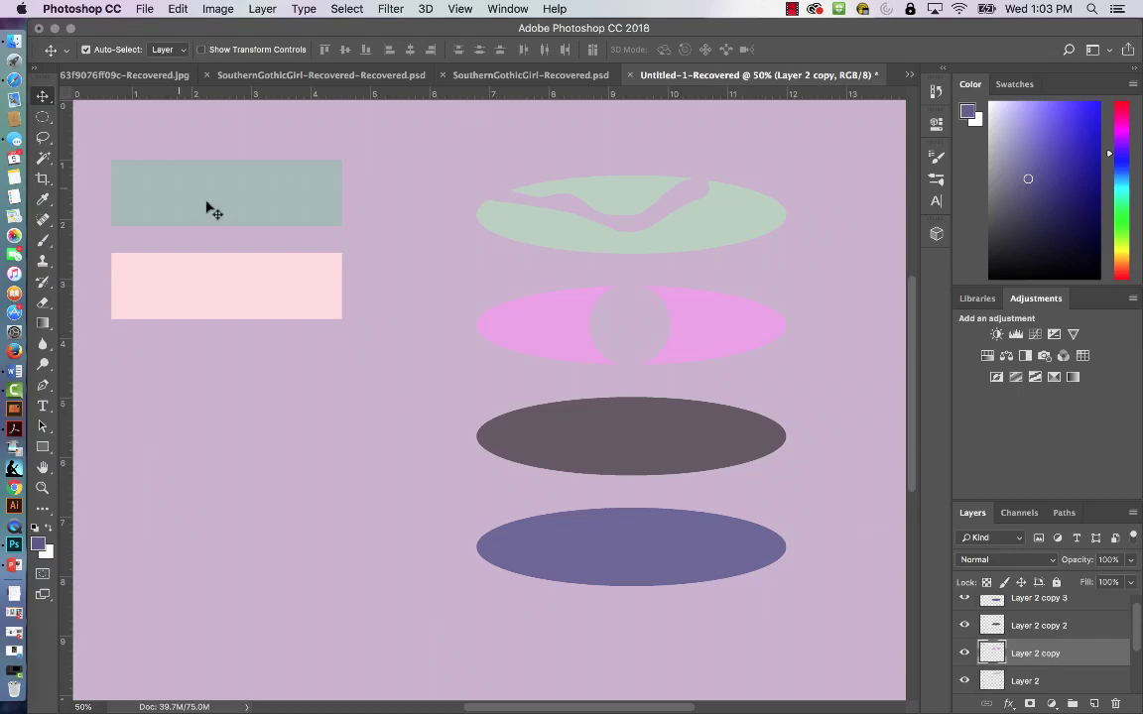
# Select a thin horizontal band across the dark grey ellipse with the Rectangular Marquee and remove it from Layer 2 copy 2, then deselect.
pyautogui.click(44, 117)
pyautogui.rightClick(44, 117)
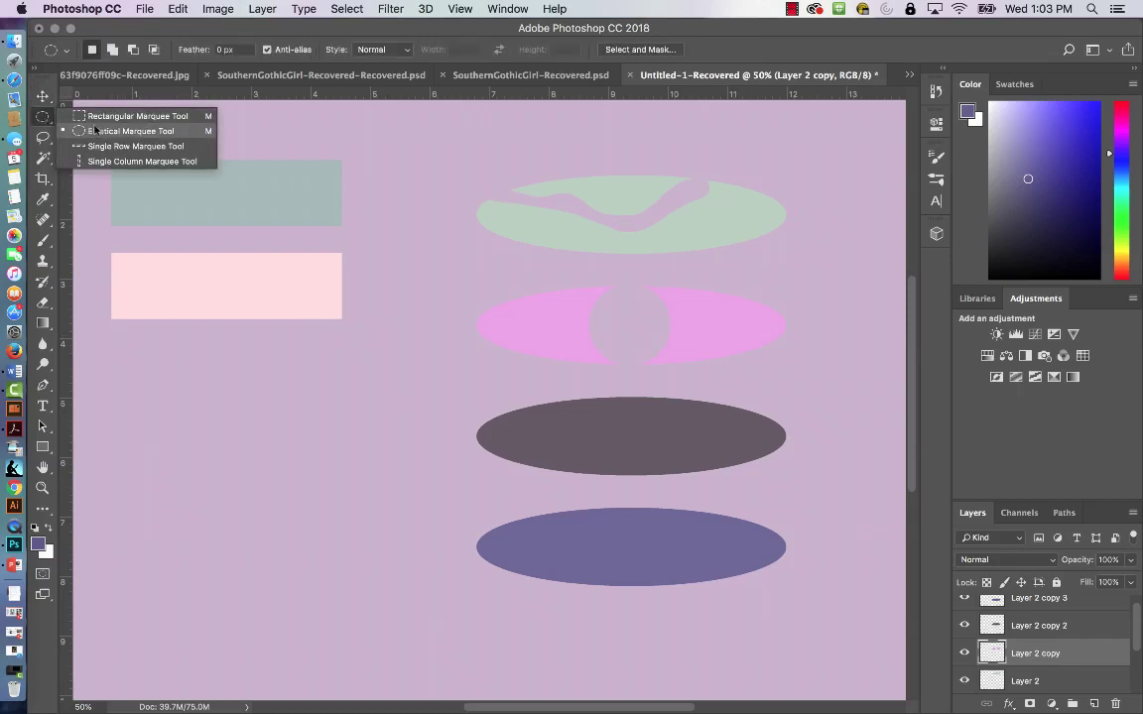
pyautogui.click(104, 116)
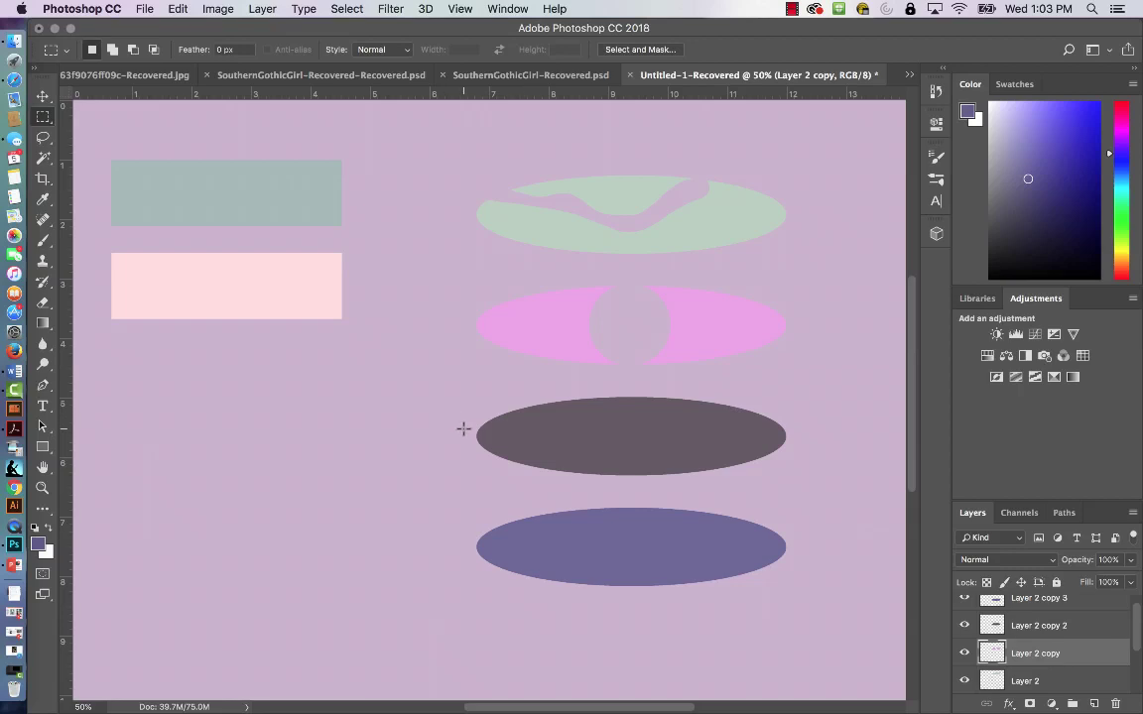
pyautogui.moveTo(464, 432); pyautogui.dragTo(793, 441)
pyautogui.press('v')
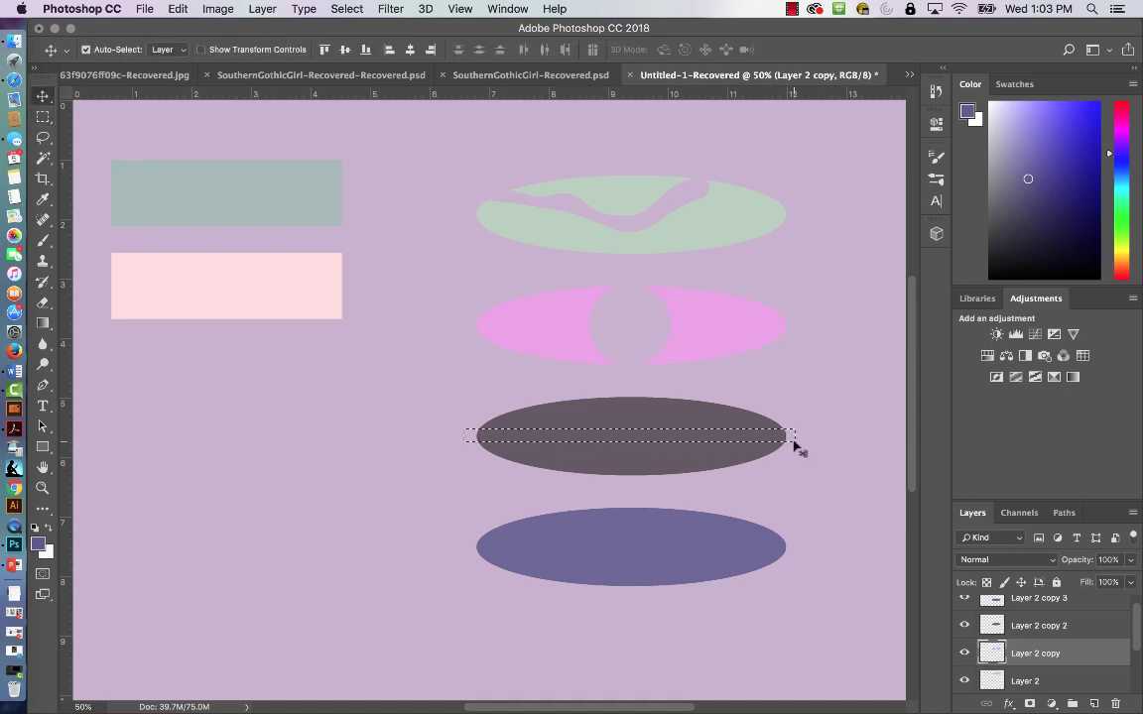
pyautogui.hotkey('ctrl', 'd')
pyautogui.click(706, 466)
pyautogui.hotkey('ctrl', 'shift', 'd')
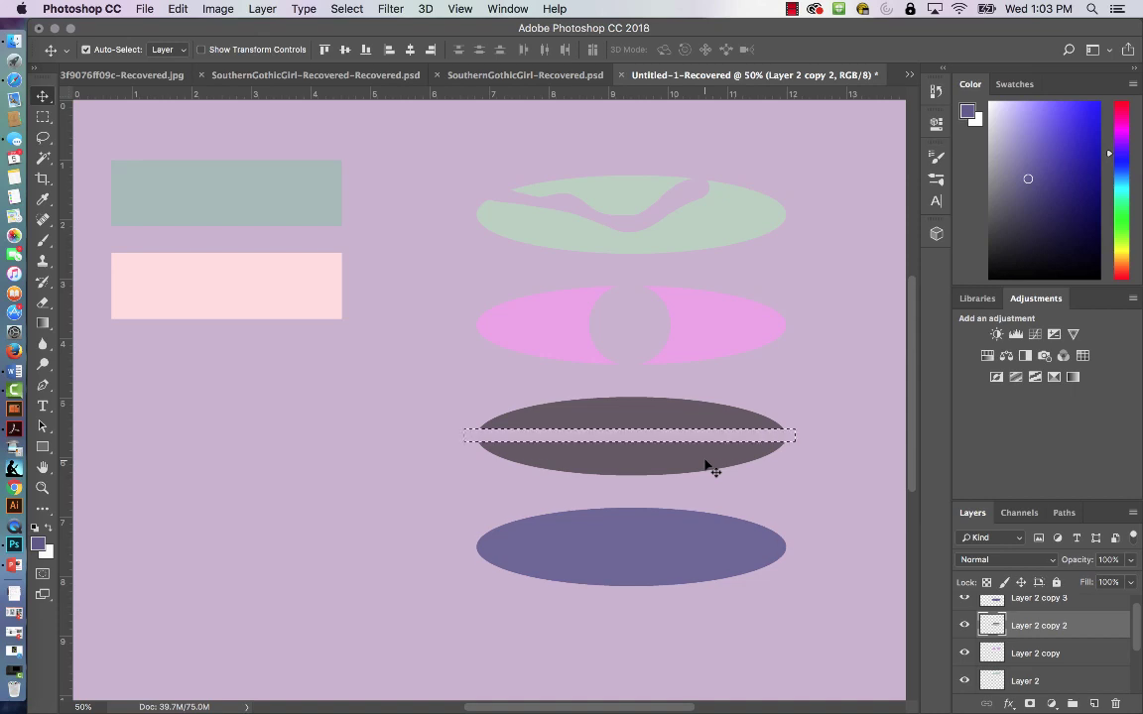
pyautogui.hotkey('ctrl', 'x')
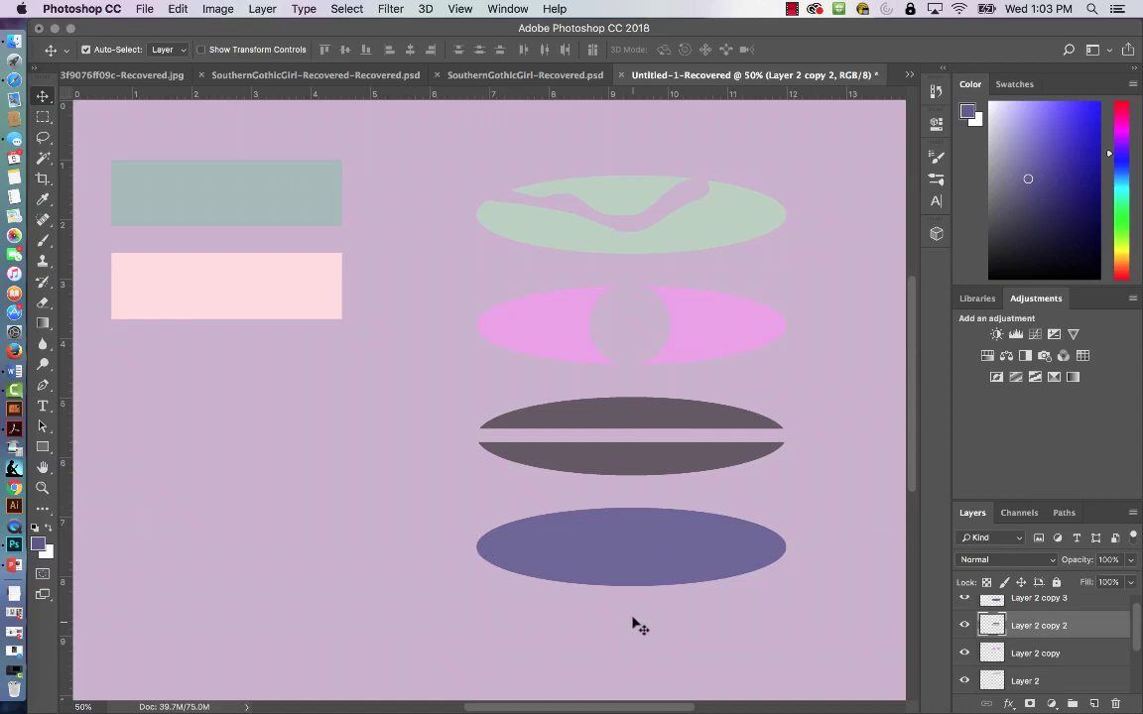
# Select a small circle inside the blue ellipse, move that piece of Layer 2 copy 3 to just below the ellipse, and deselect.
pyautogui.click(43, 117)
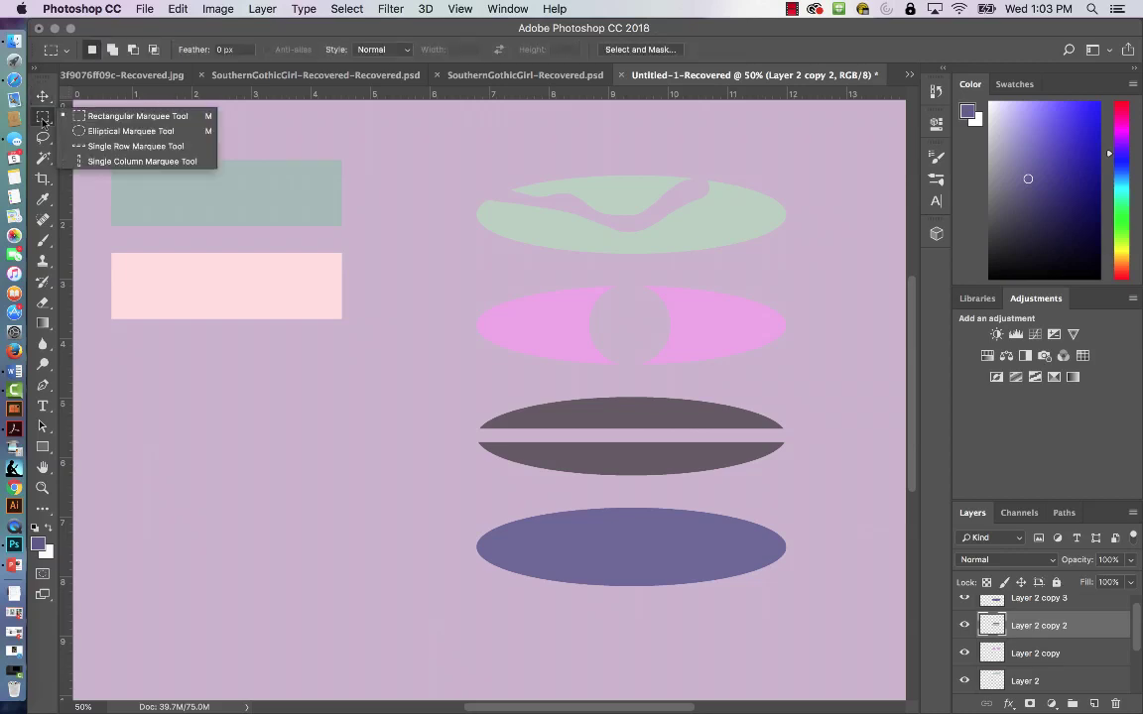
pyautogui.click(100, 133)
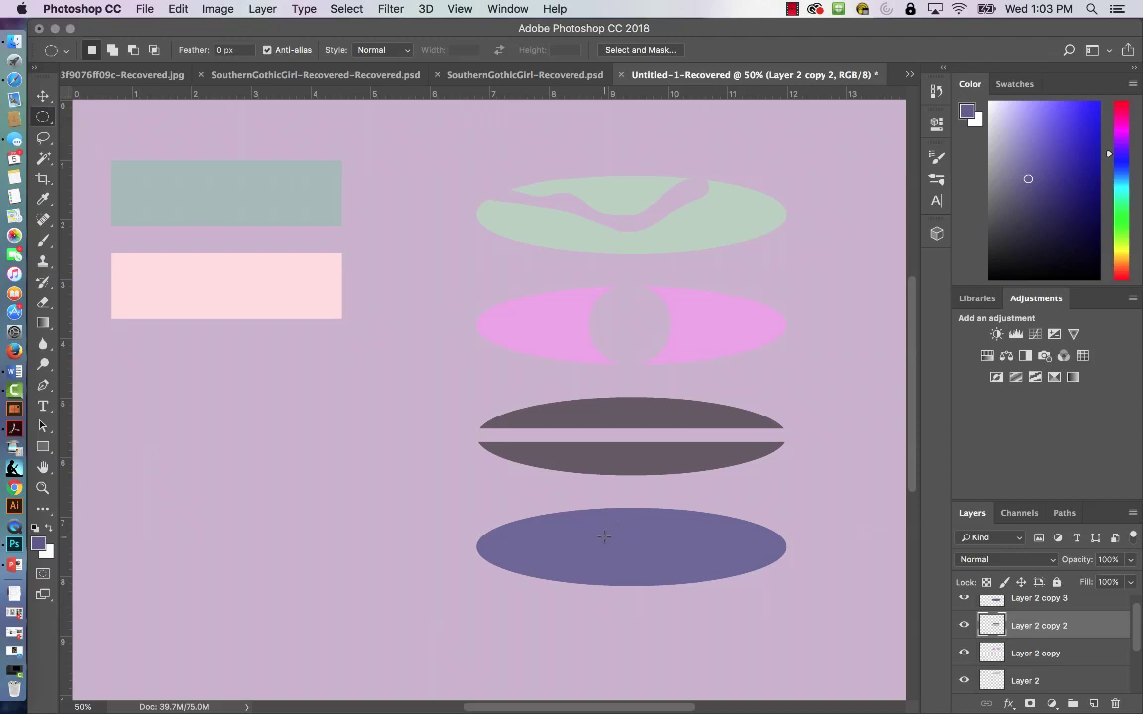
pyautogui.moveTo(565, 536); pyautogui.dragTo(599, 561)
pyautogui.moveTo(580, 561)
pyautogui.mouseDown()
pyautogui.moveTo(589, 558)
pyautogui.moveTo(562, 554)
pyautogui.mouseUp()
pyautogui.press('alt')
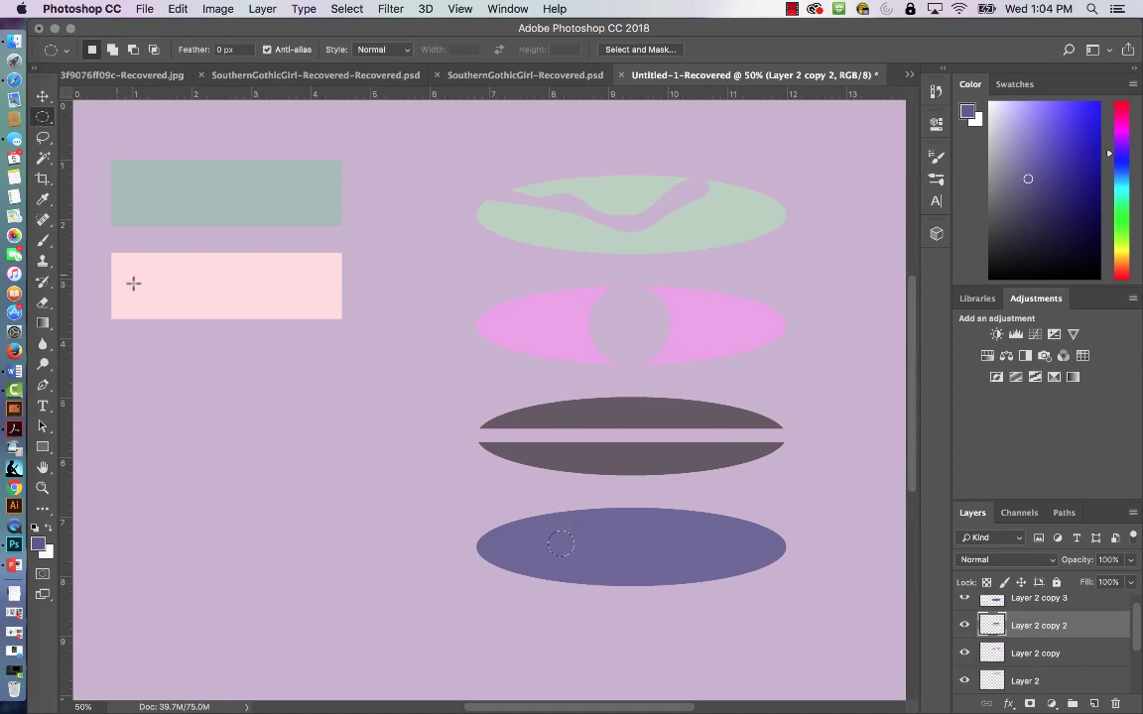
pyautogui.click(43, 97)
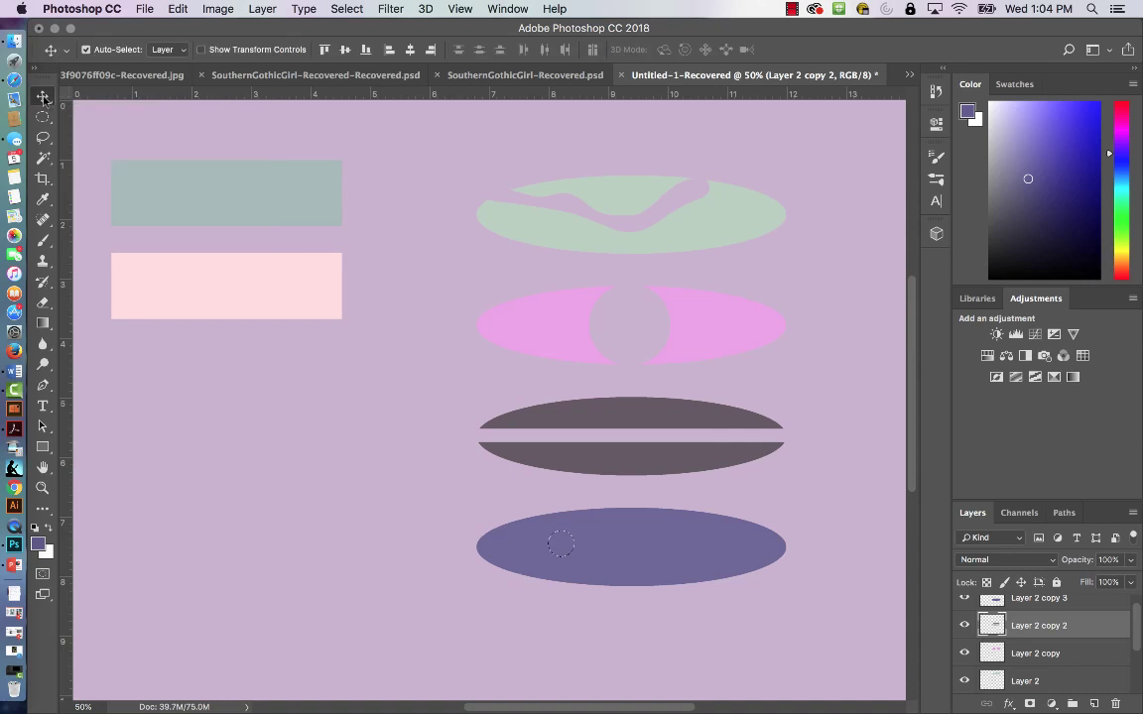
pyautogui.click(572, 556)
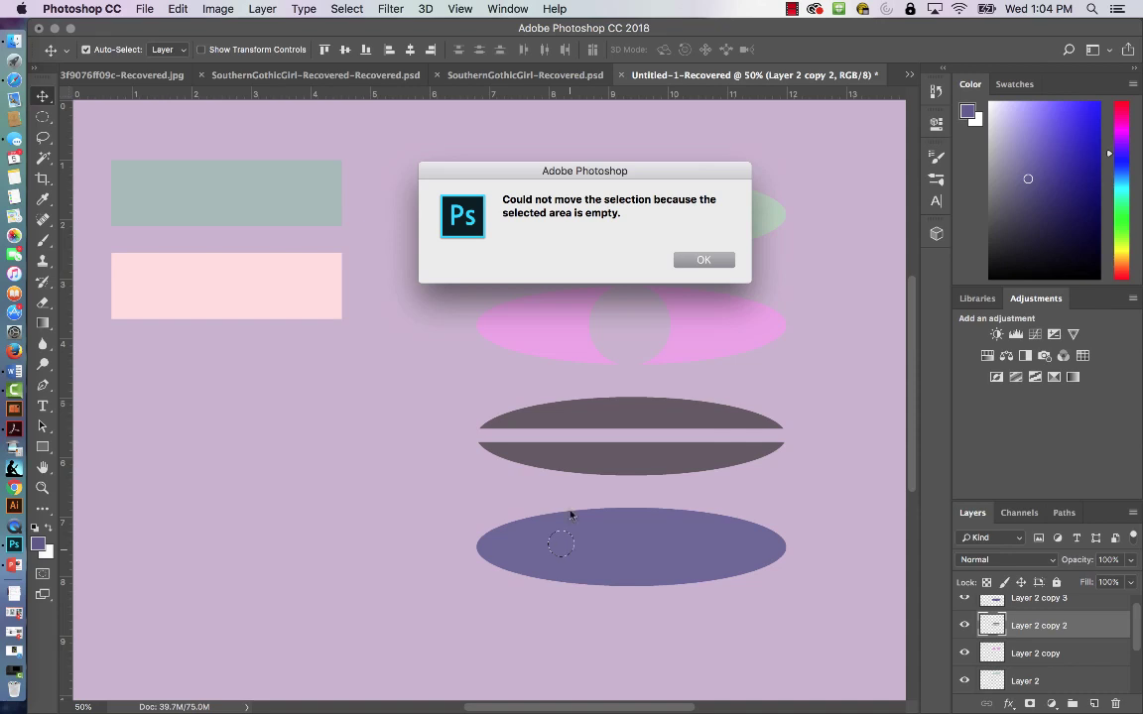
pyautogui.click(703, 259)
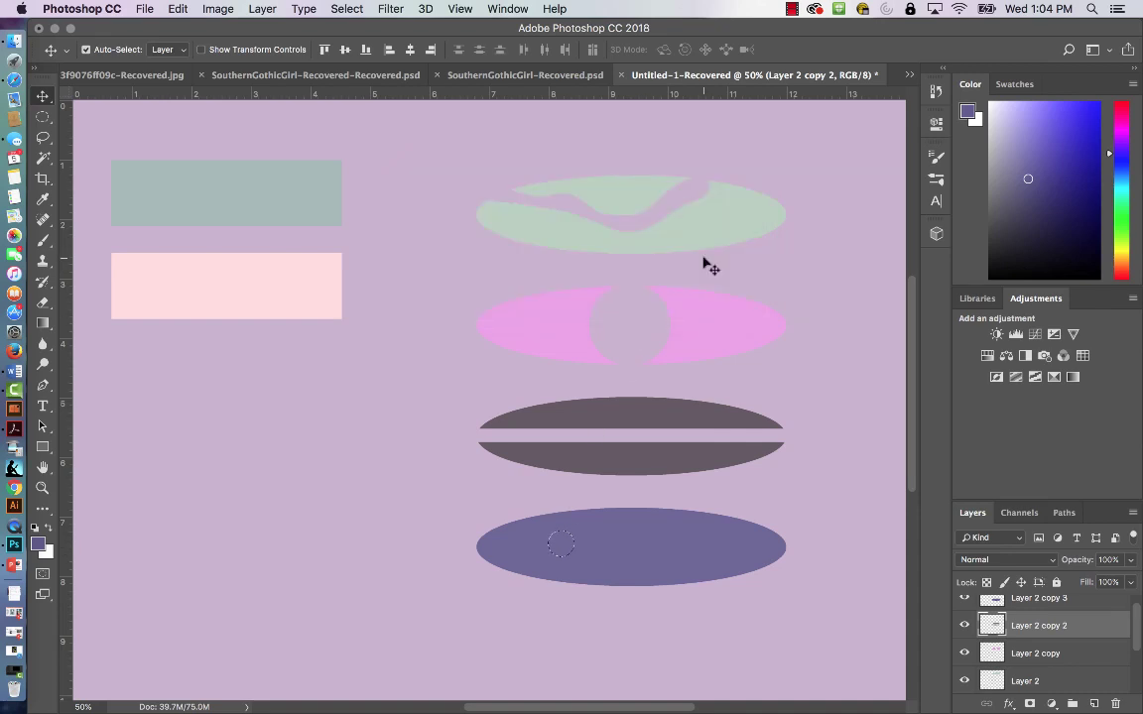
pyautogui.click(699, 558)
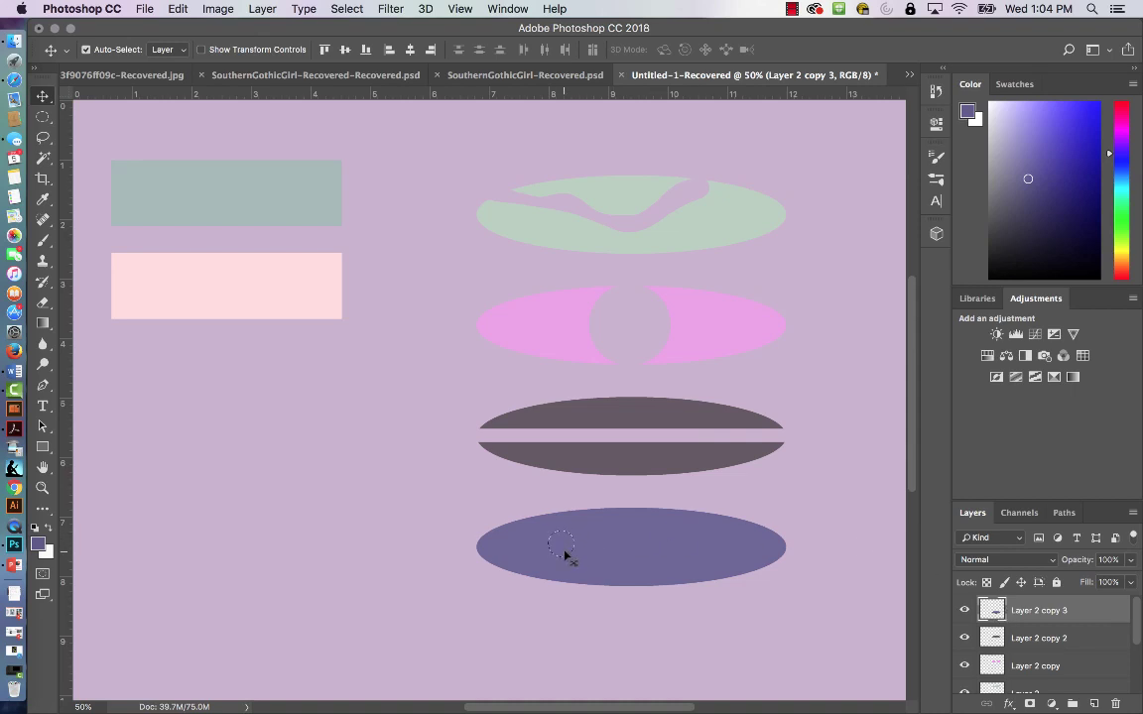
pyautogui.moveTo(564, 553); pyautogui.dragTo(563, 615)
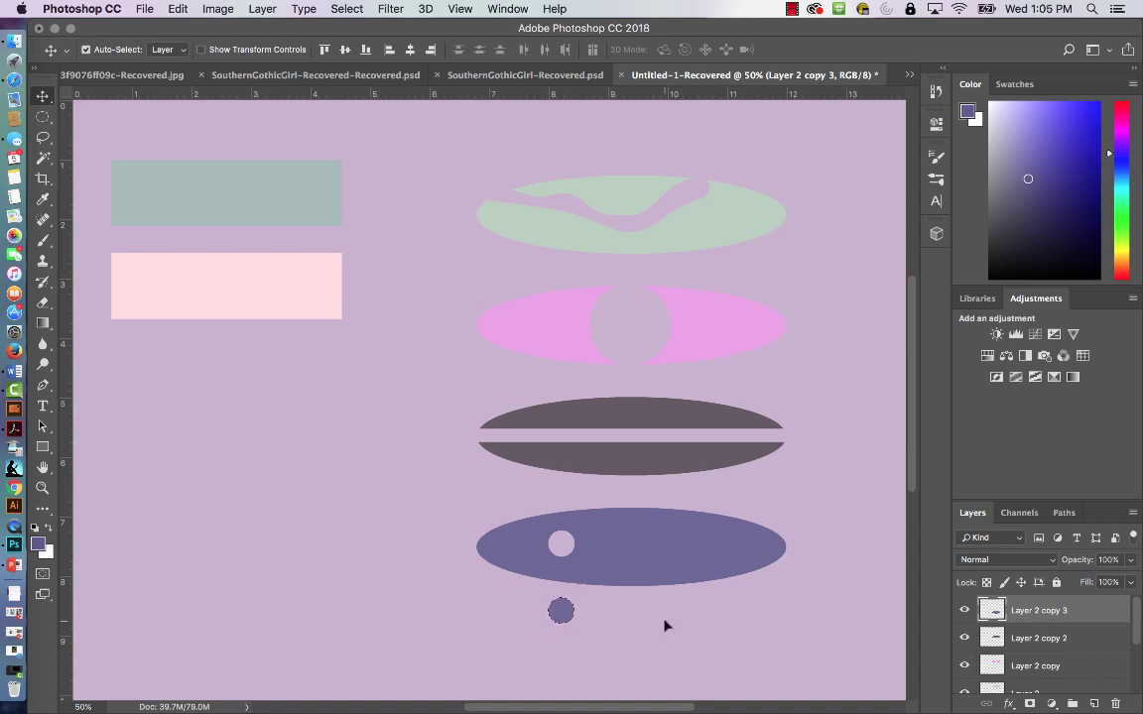
pyautogui.press('super+d')
# Shift the application window aside and open the desktop photo 16649547_...598935_n.jpg as its own document.
pyautogui.moveTo(222, 27); pyautogui.dragTo(4, 160)
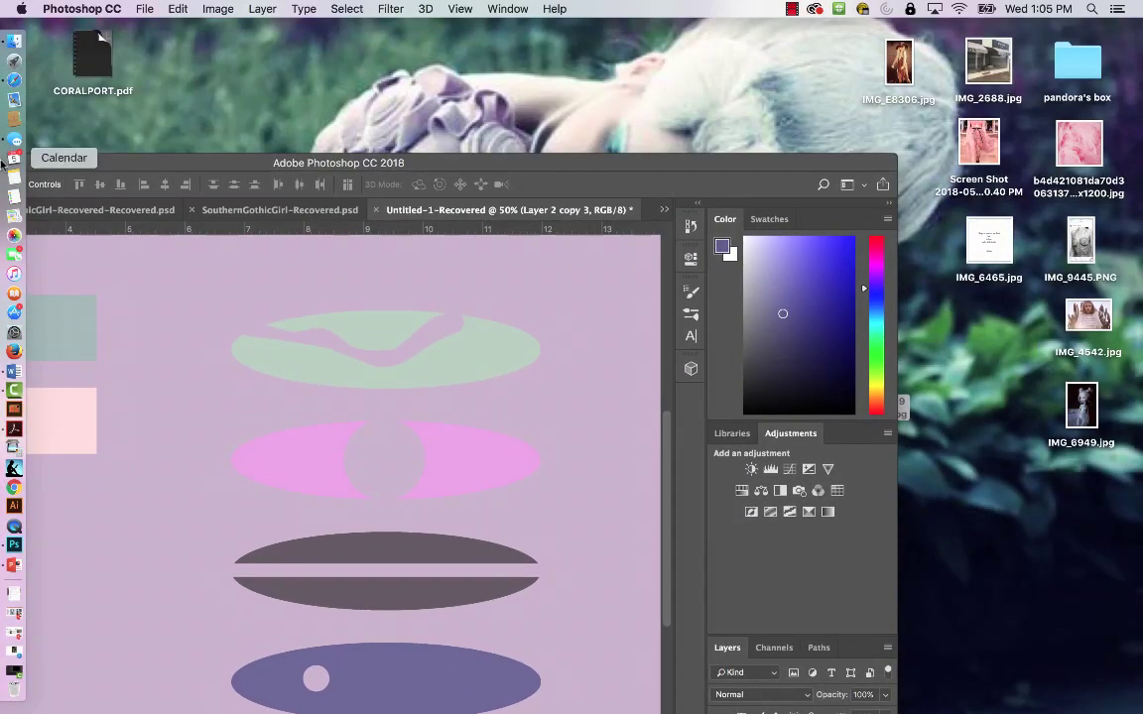
pyautogui.moveTo(503, 163); pyautogui.dragTo(470, 94)
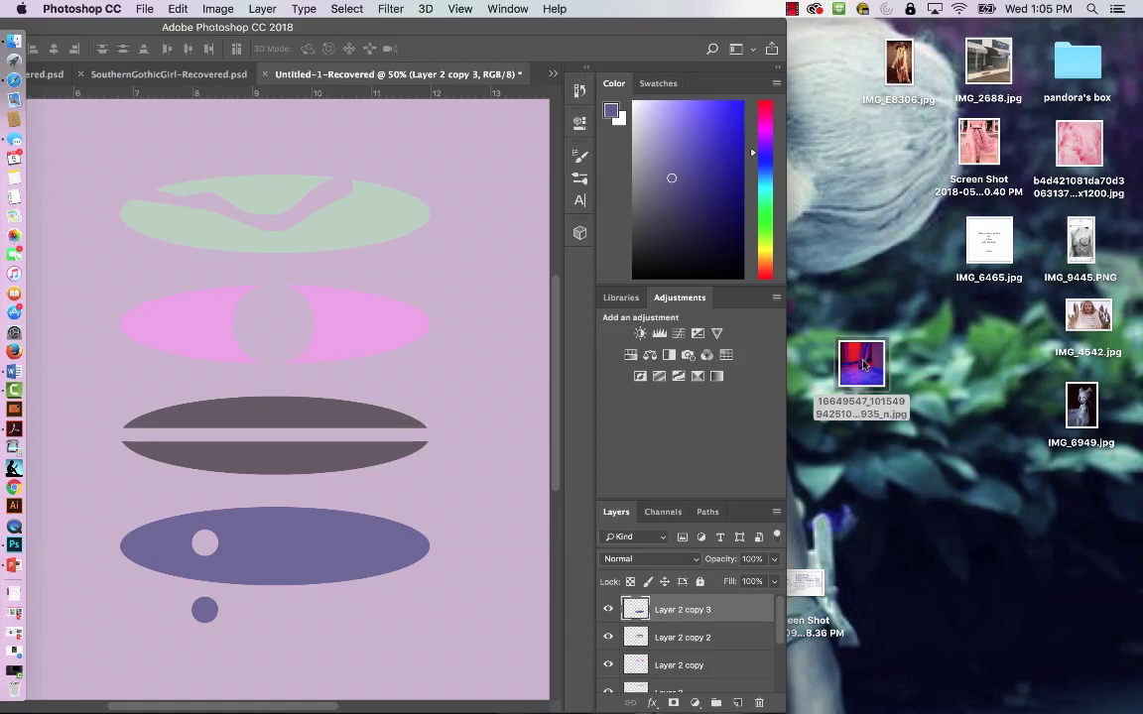
pyautogui.moveTo(863, 362); pyautogui.dragTo(537, 76)
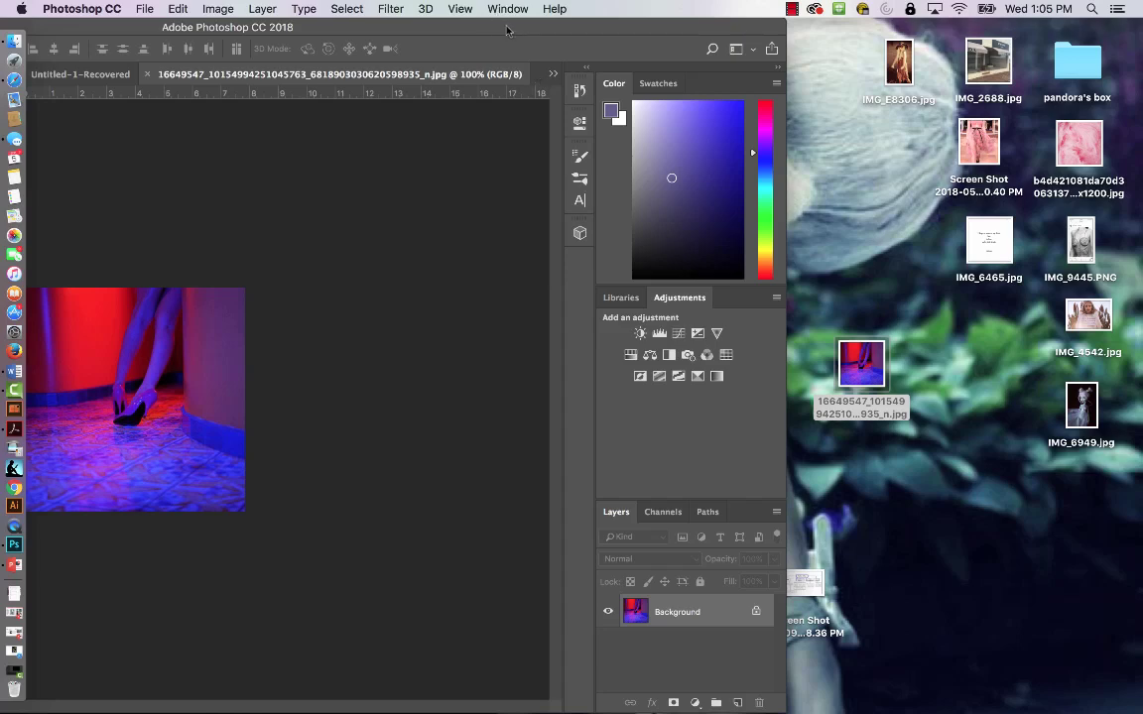
pyautogui.doubleClick(455, 26)
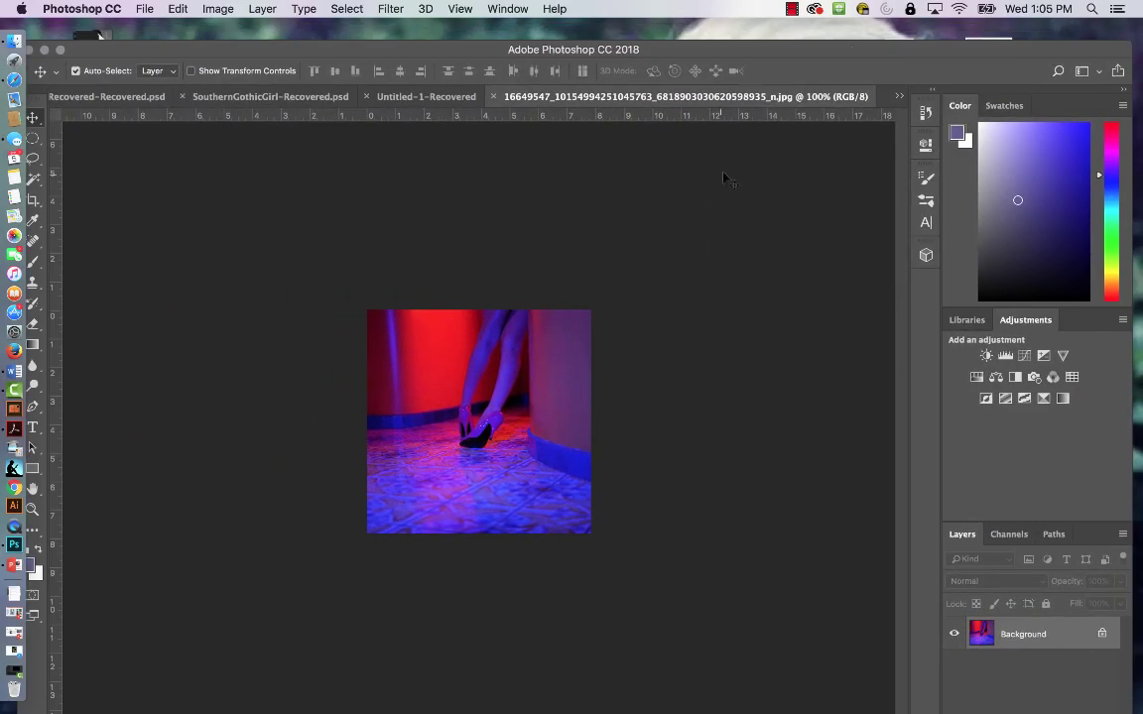
# Return to Untitled-1-Recovered and open 16649547_...598935_n.jpg from the Desktop folder with the Open command.
pyautogui.click(446, 94)
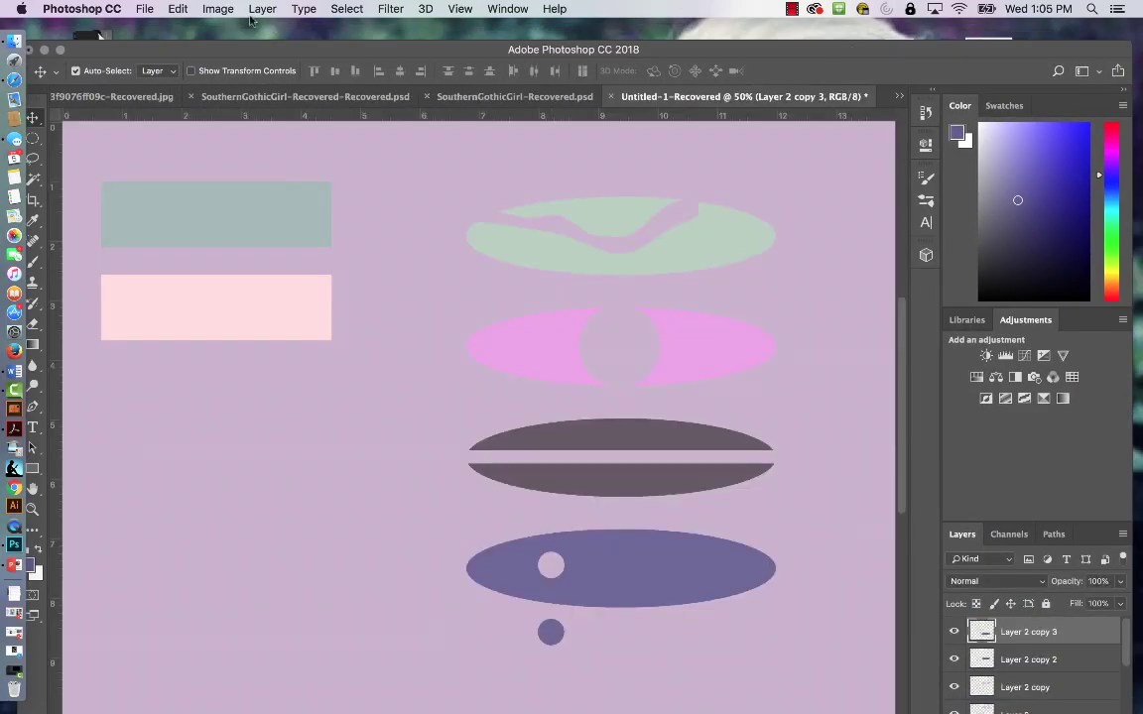
pyautogui.click(142, 9)
pyautogui.click(153, 43)
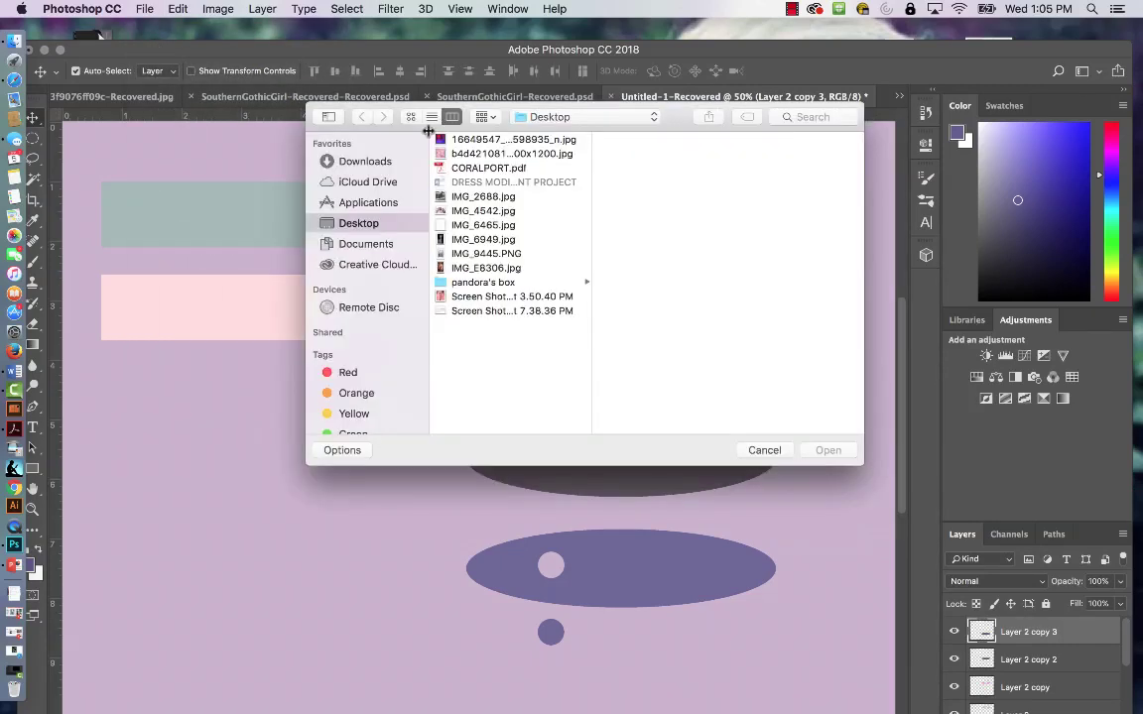
pyautogui.click(442, 140)
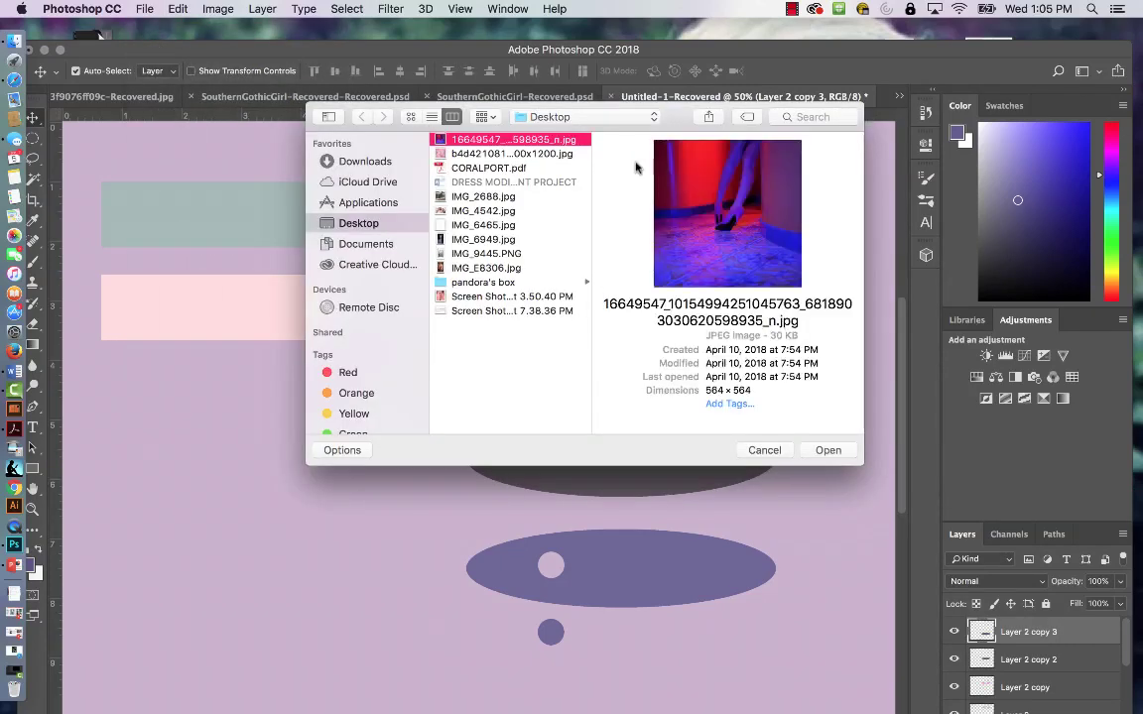
pyautogui.click(827, 450)
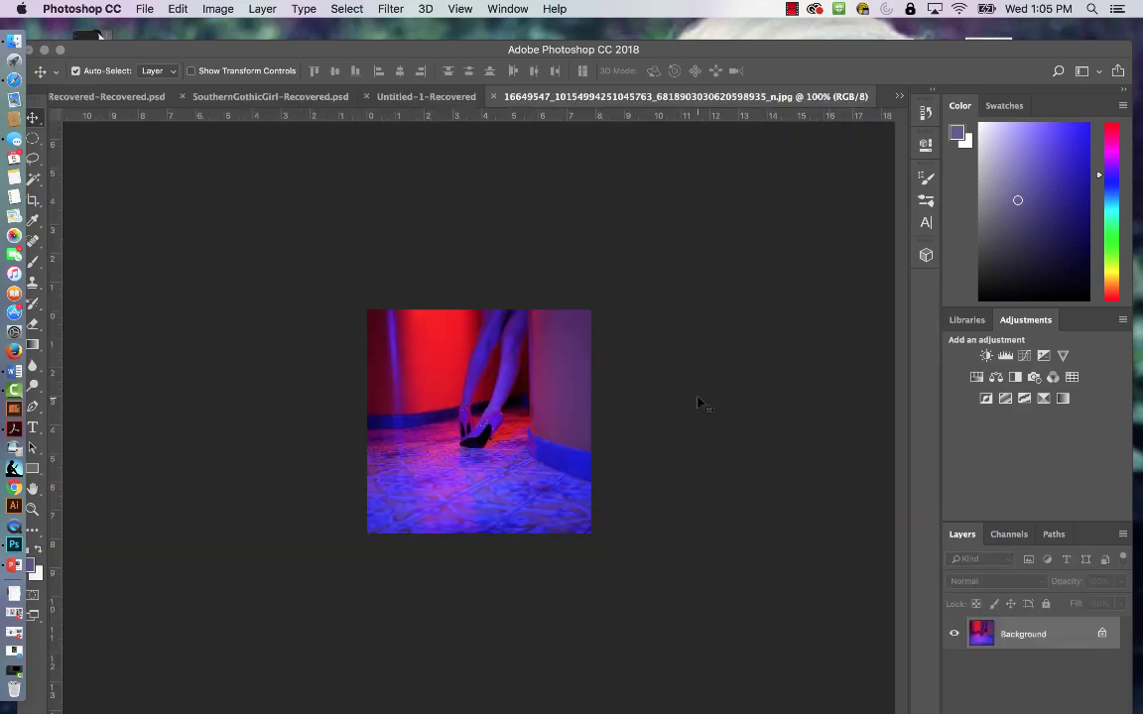
# Display the high-heels photo at 200% and add a new empty layer above its Background.
pyautogui.press('super+0')
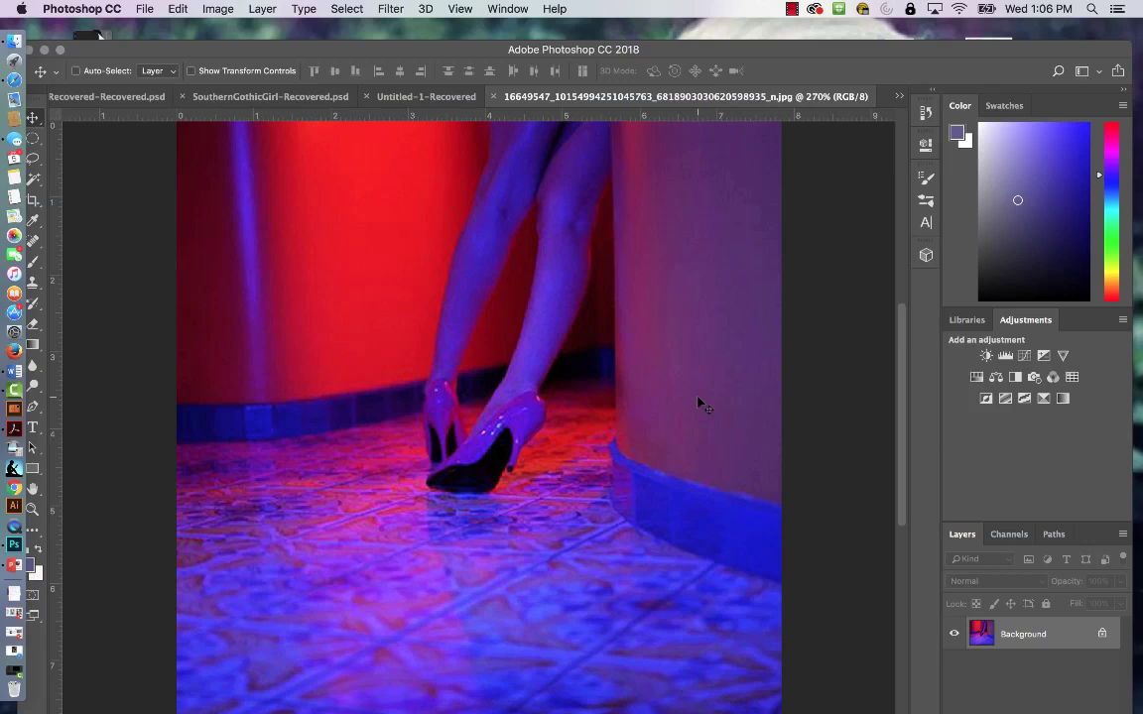
pyautogui.press('super+minus')
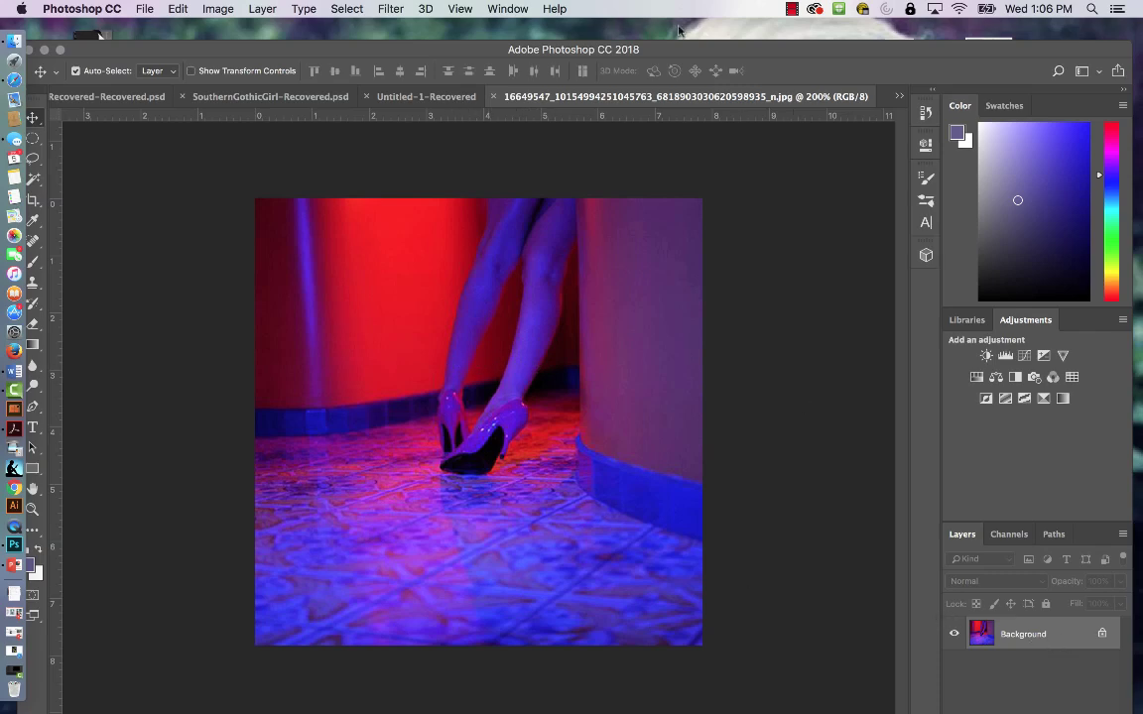
pyautogui.moveTo(747, 51); pyautogui.dragTo(756, 29)
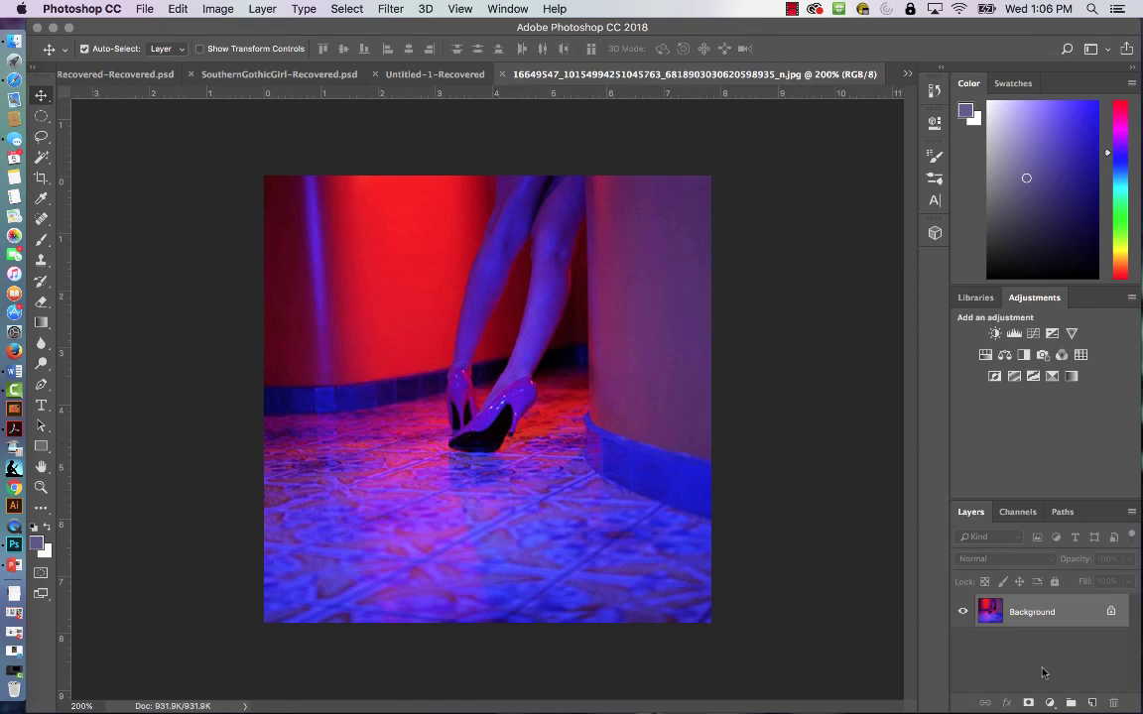
pyautogui.click(1092, 702)
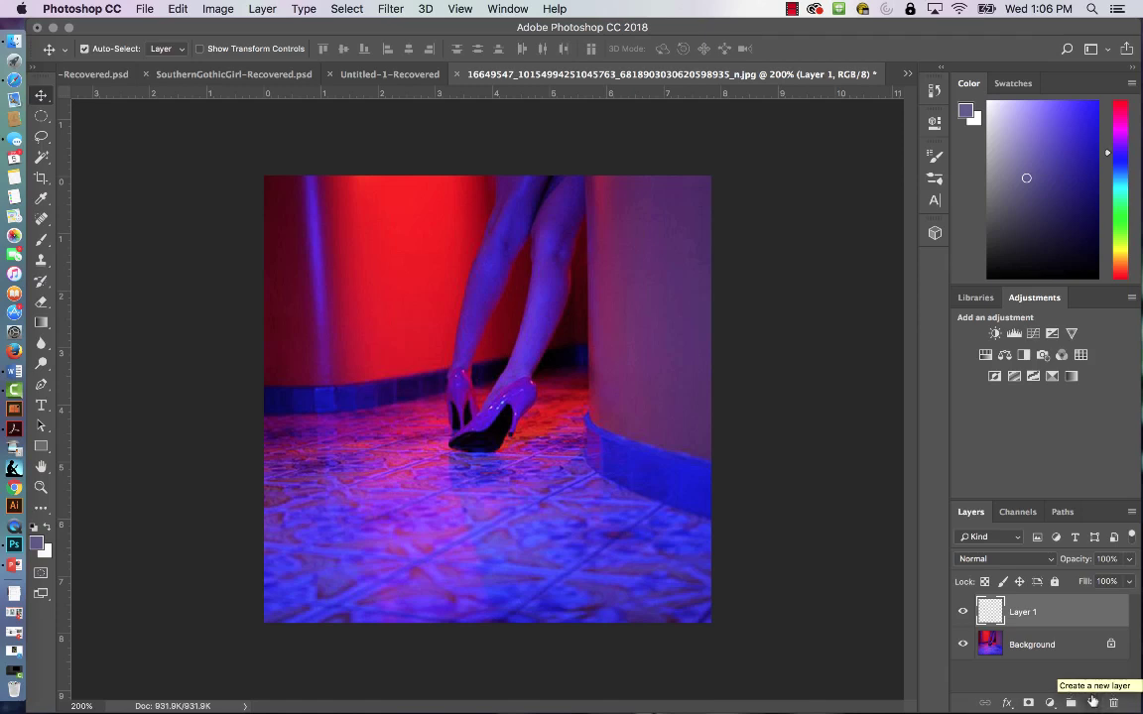
pyautogui.click(1080, 644)
pyautogui.click(1071, 615)
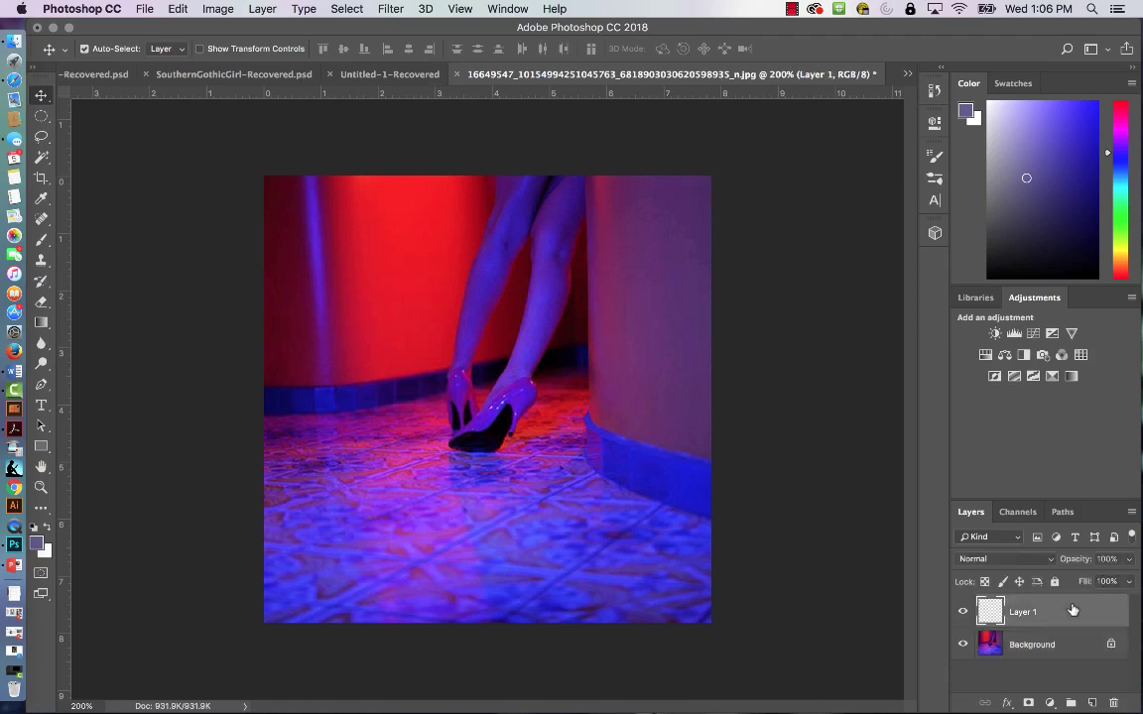
pyautogui.click(1057, 645)
pyautogui.click(1065, 612)
pyautogui.click(560, 549)
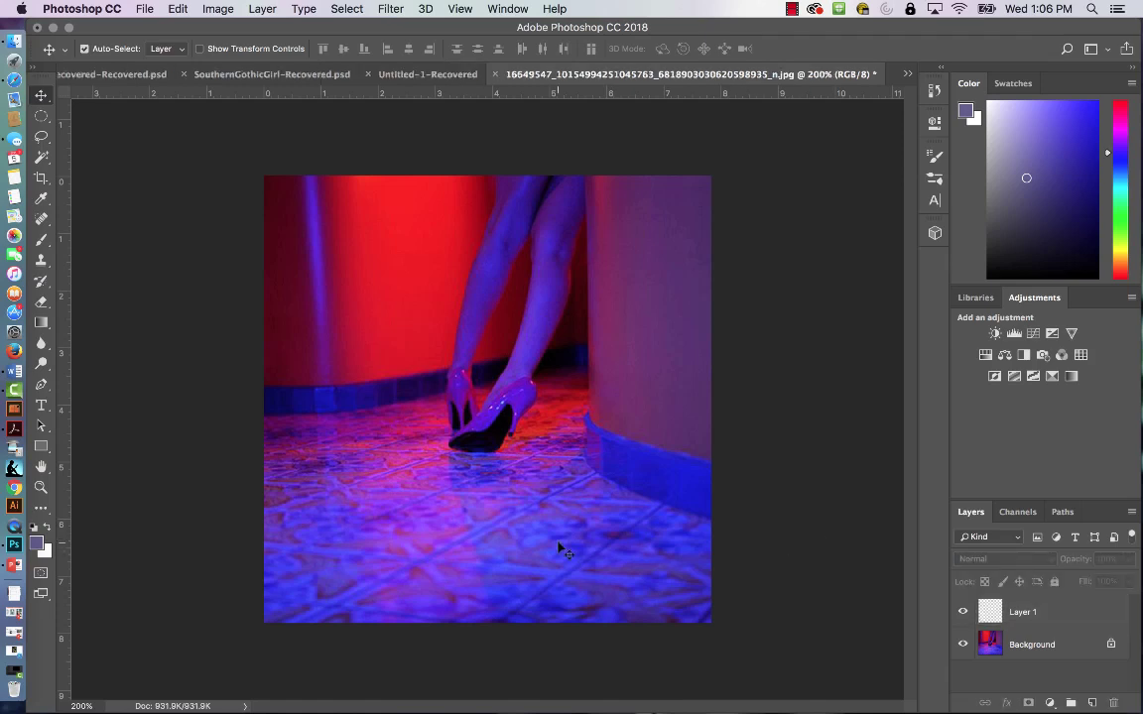
# Unlock the photo's Background to make it a regular layer, dismiss the Layer Style dialog, and leave the photo layer active.
pyautogui.click(1086, 646)
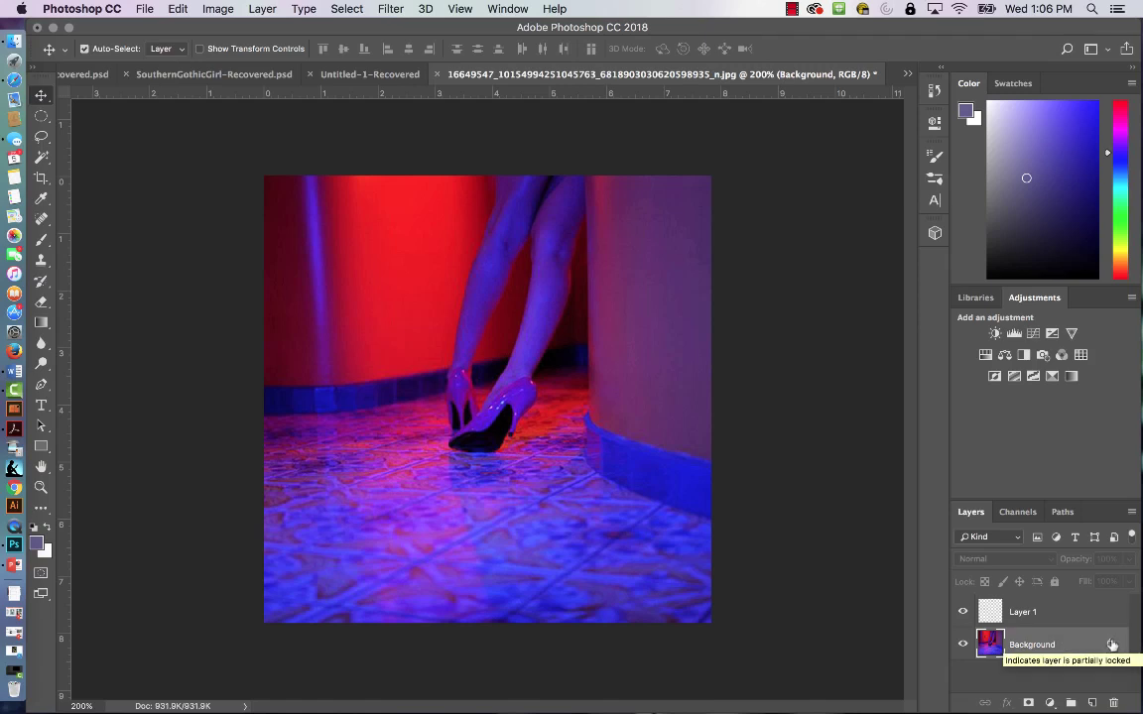
pyautogui.doubleClick(1110, 645)
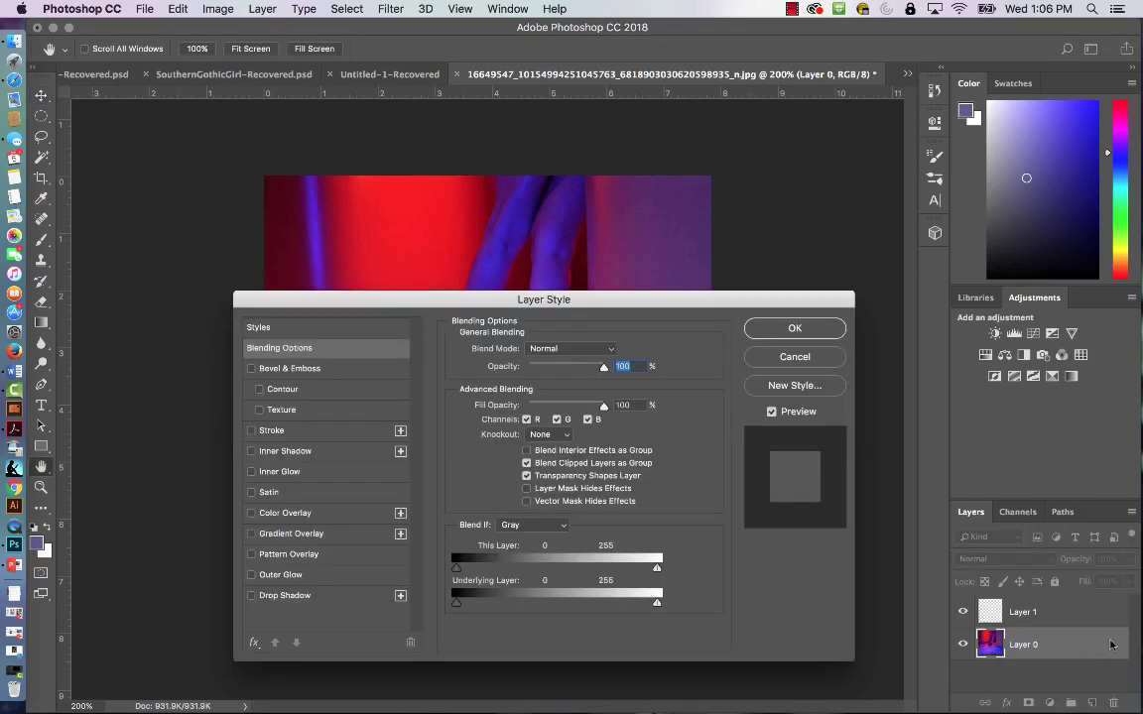
pyautogui.press('Escape')
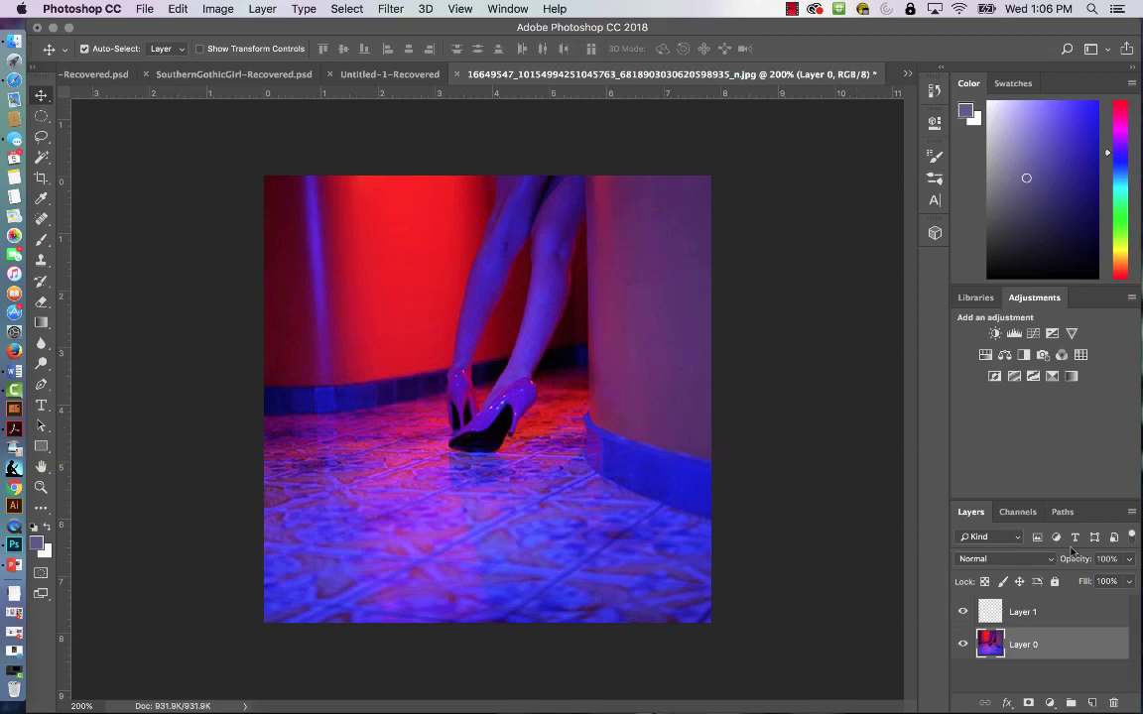
pyautogui.click(1054, 615)
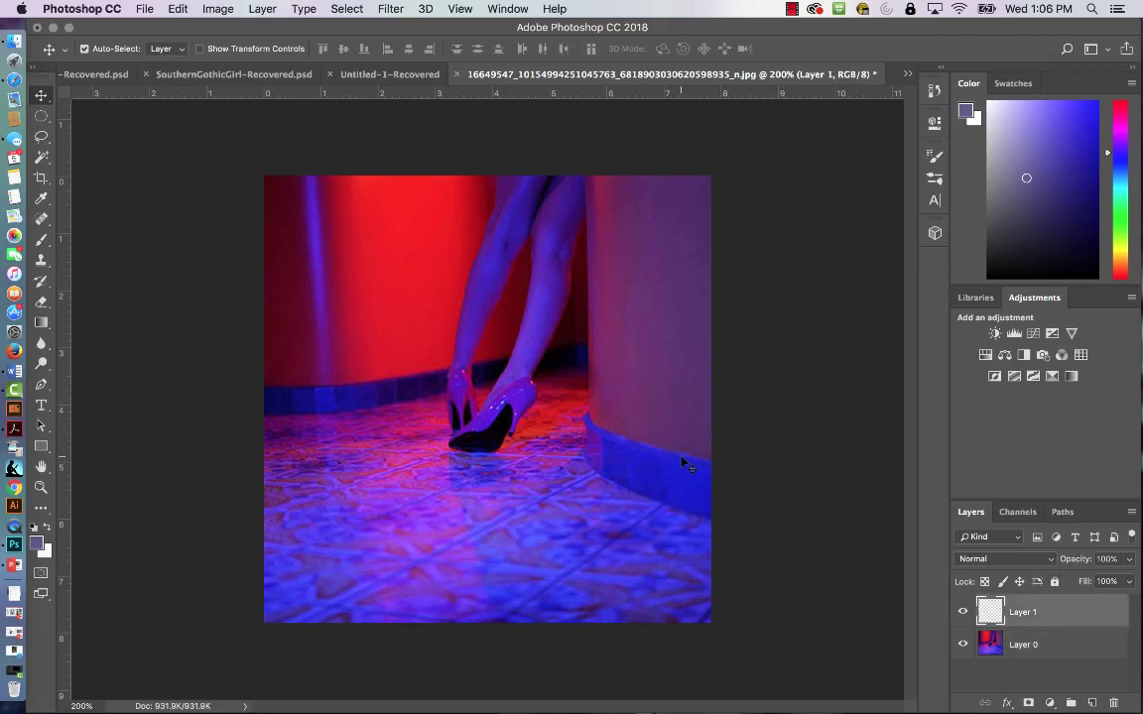
pyautogui.click(649, 490)
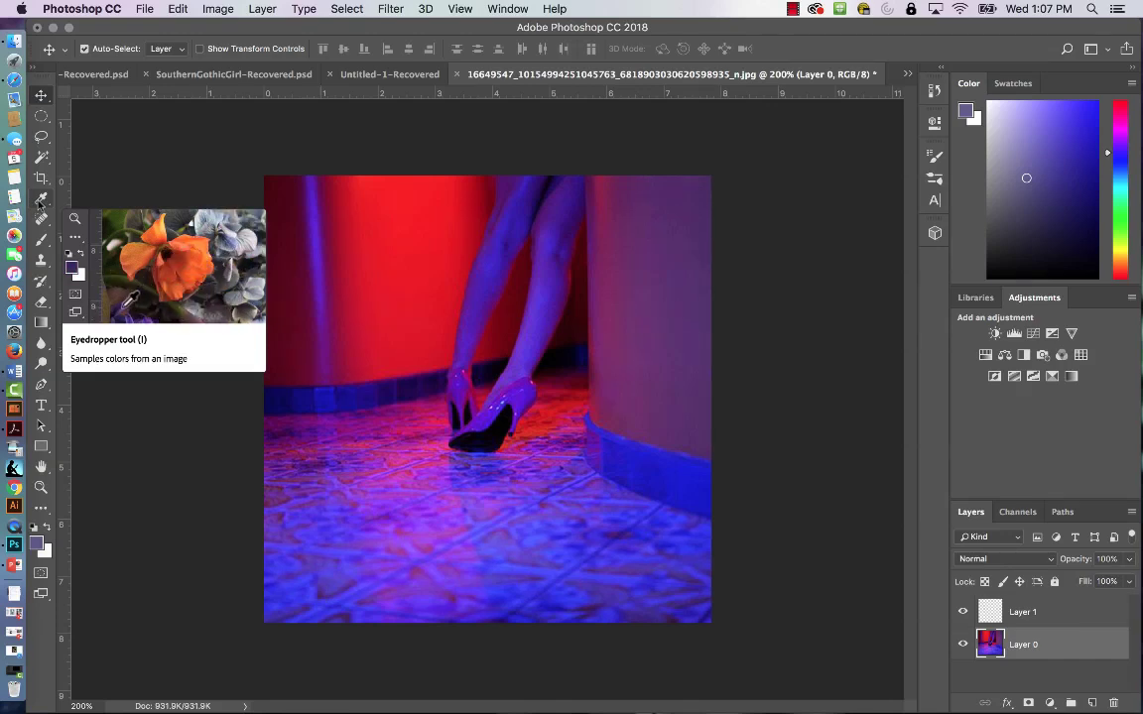
# Sample the bright red wall with the Eyedropper and save the color as a swatch named bold in the current library.
pyautogui.click(40, 202)
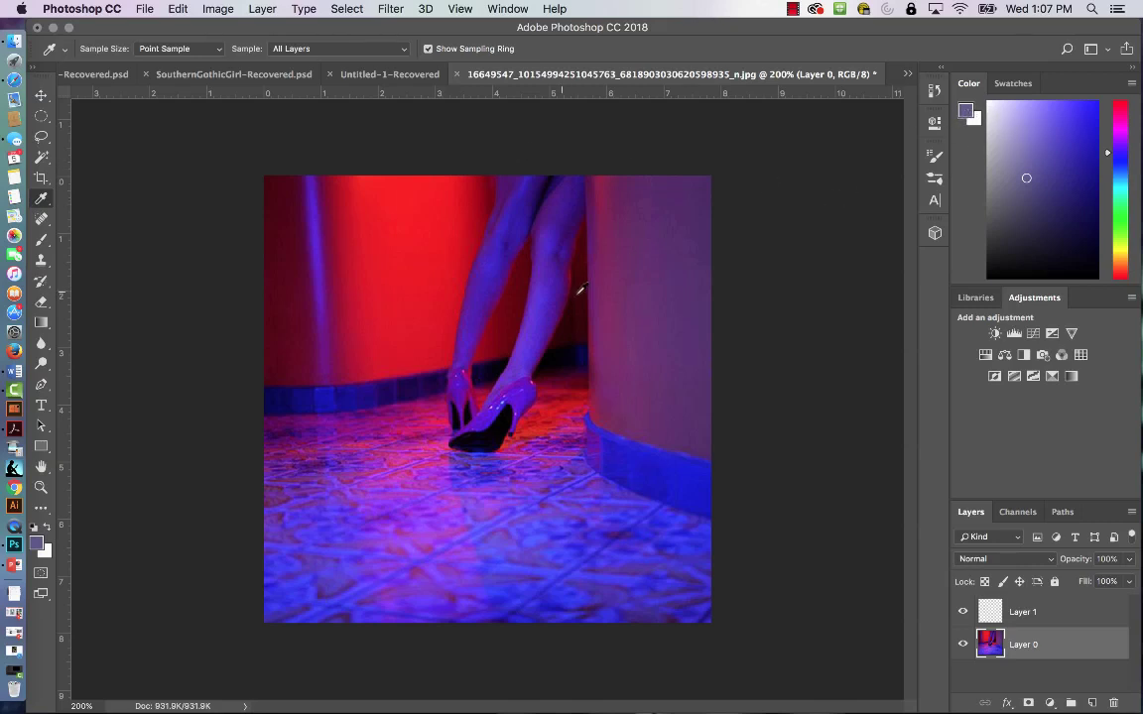
pyautogui.click(389, 215)
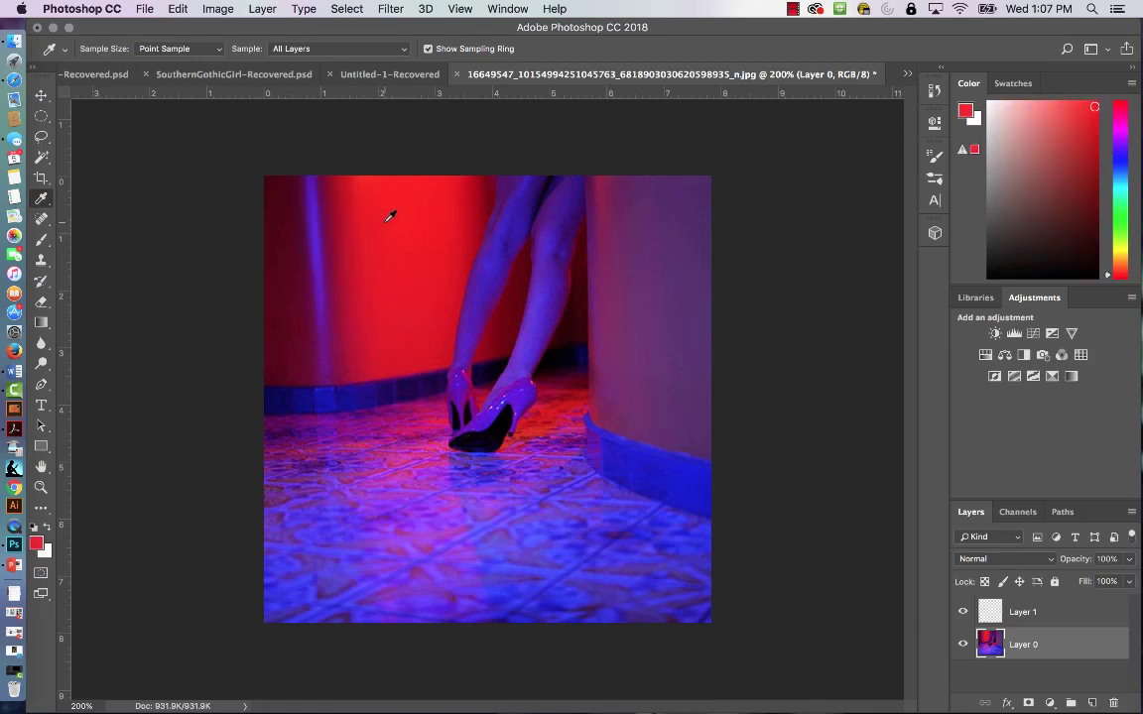
pyautogui.click(967, 115)
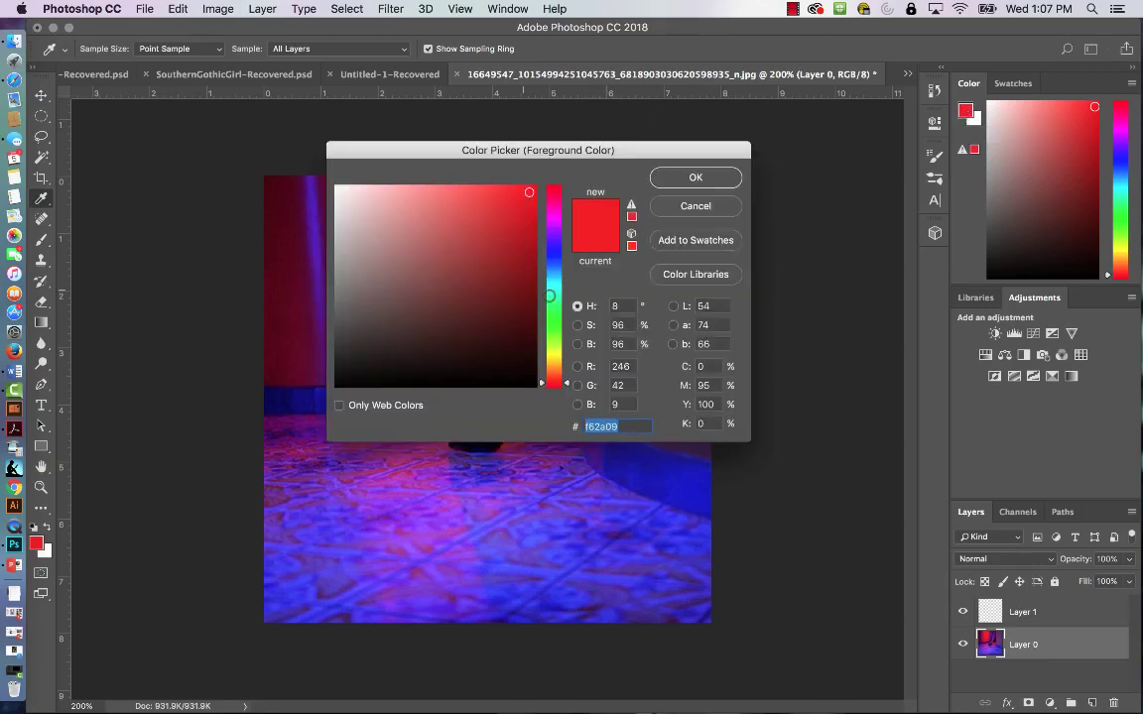
pyautogui.click(685, 241)
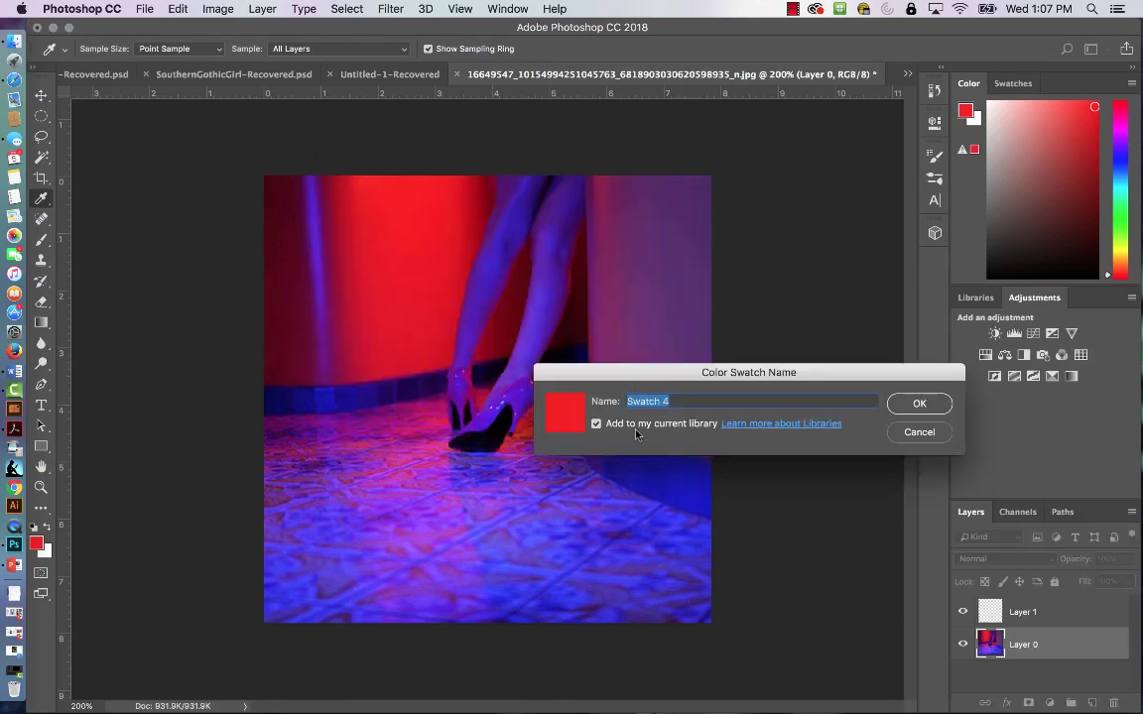
pyautogui.write('bold')
pyautogui.press('Return')
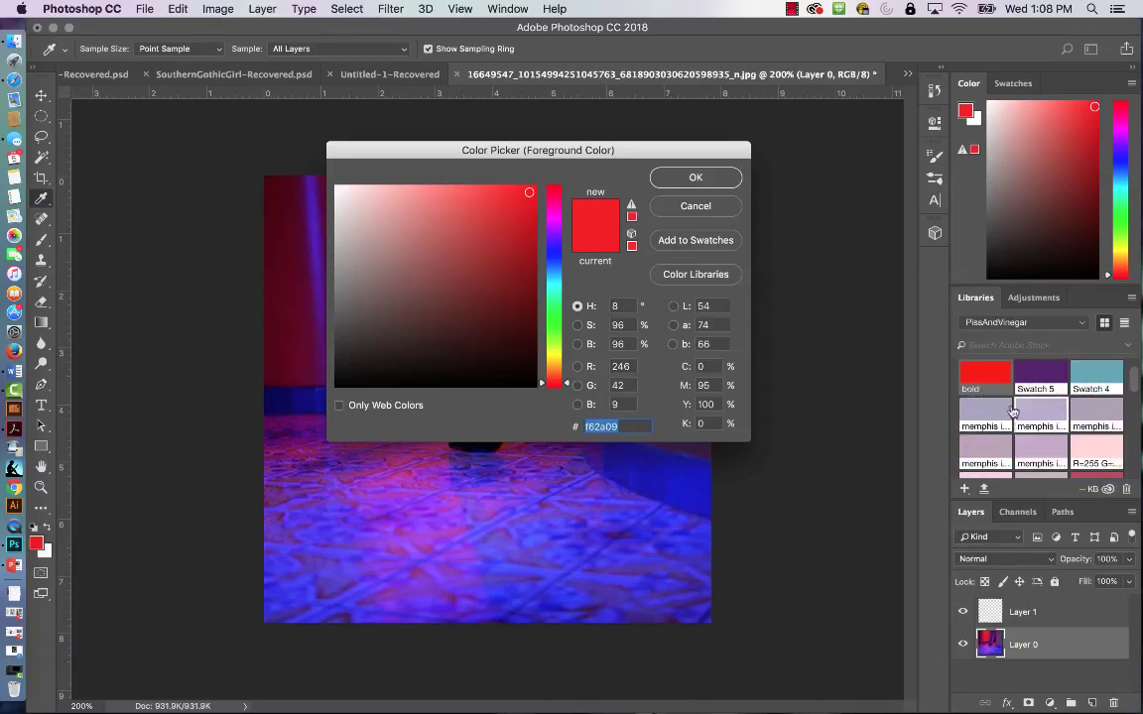
# Show the end of the swatch collection and accept the red as foreground color.
pyautogui.click(1013, 82)
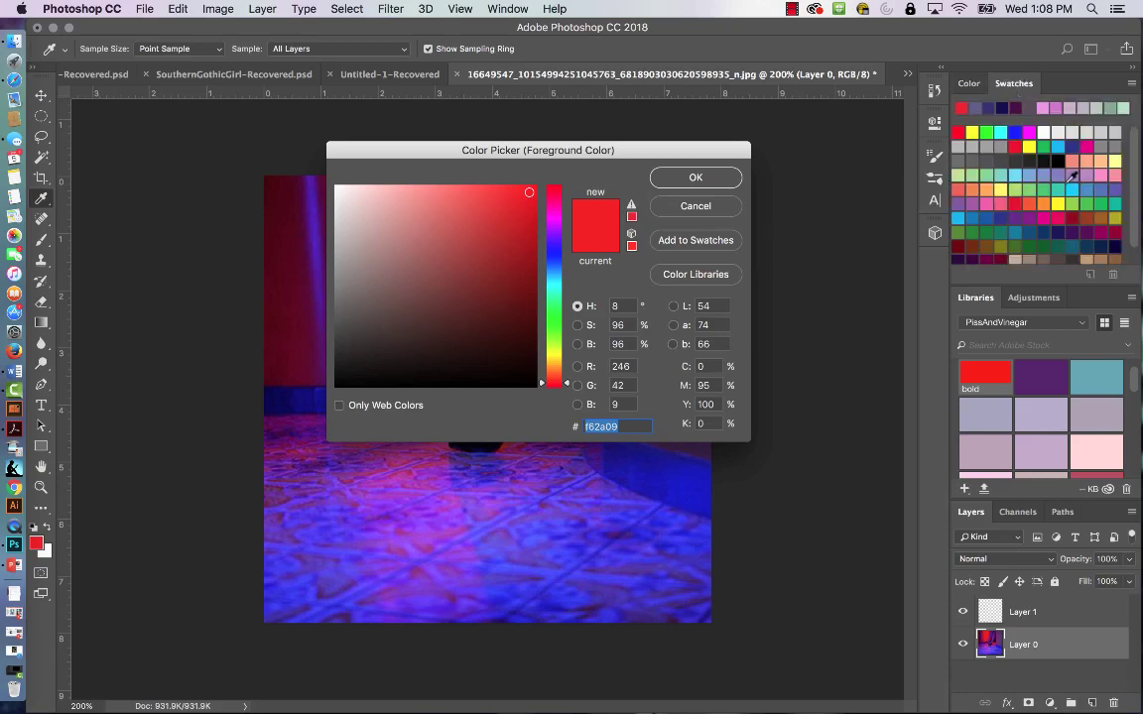
pyautogui.moveTo(1133, 182); pyautogui.dragTo(1139, 245)
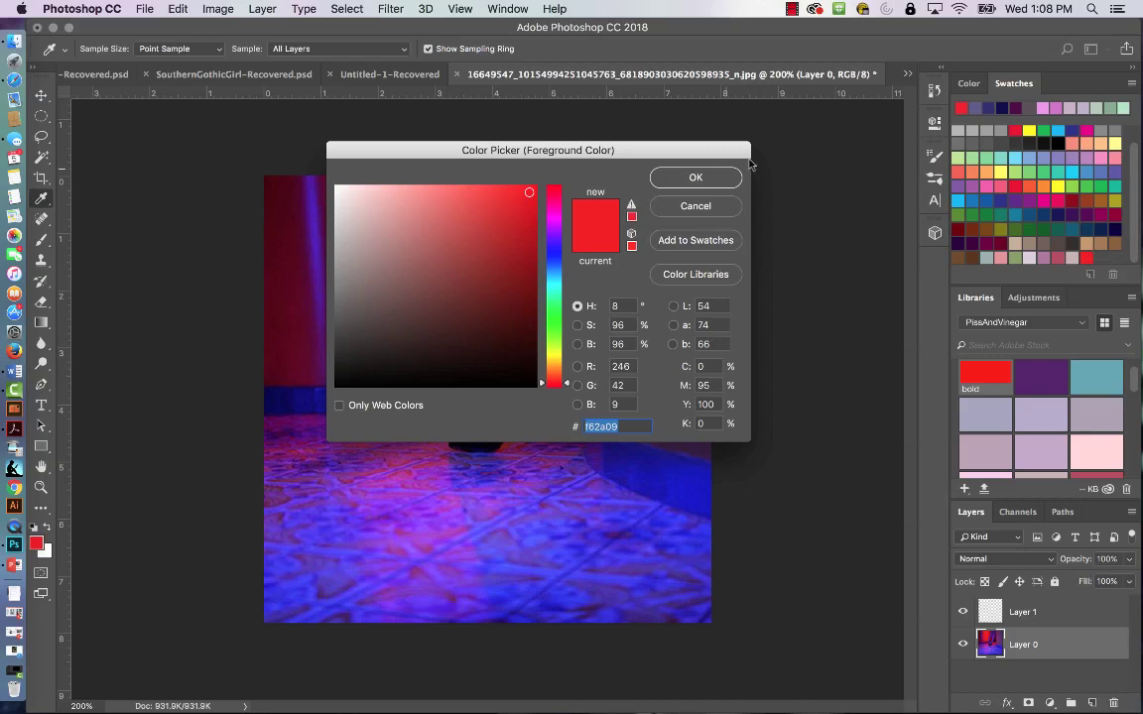
pyautogui.click(694, 176)
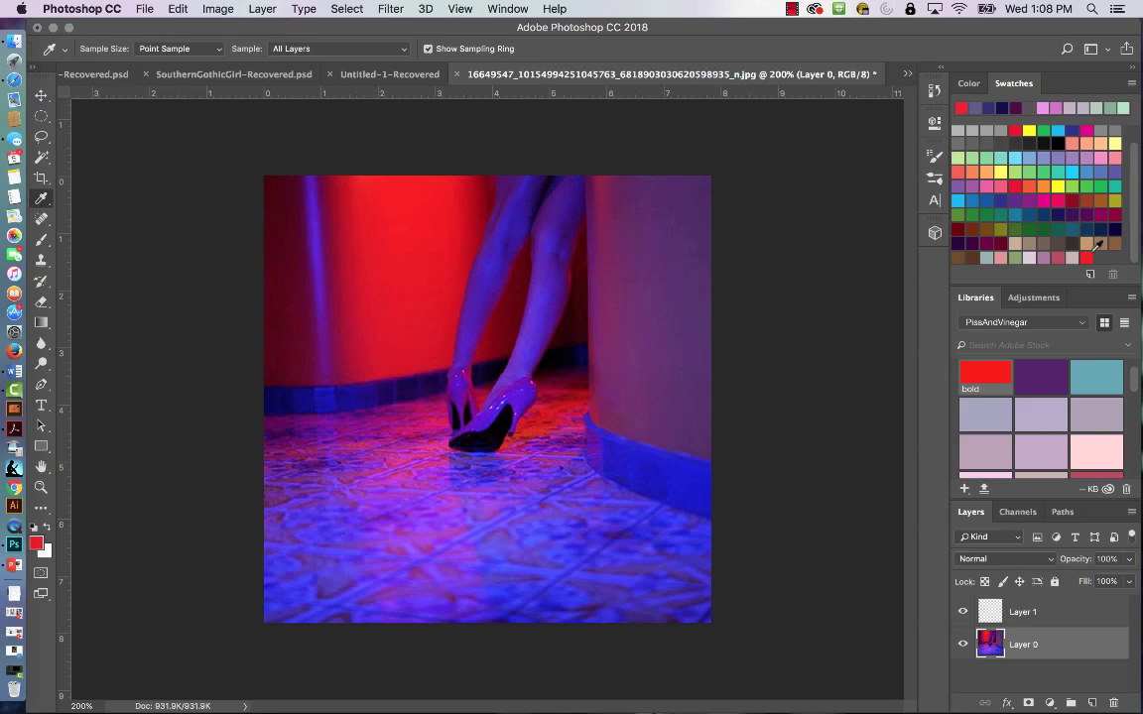
# Sample the blue trim at the column's base with the Eyedropper and compare the color and swatch views.
pyautogui.press('v')
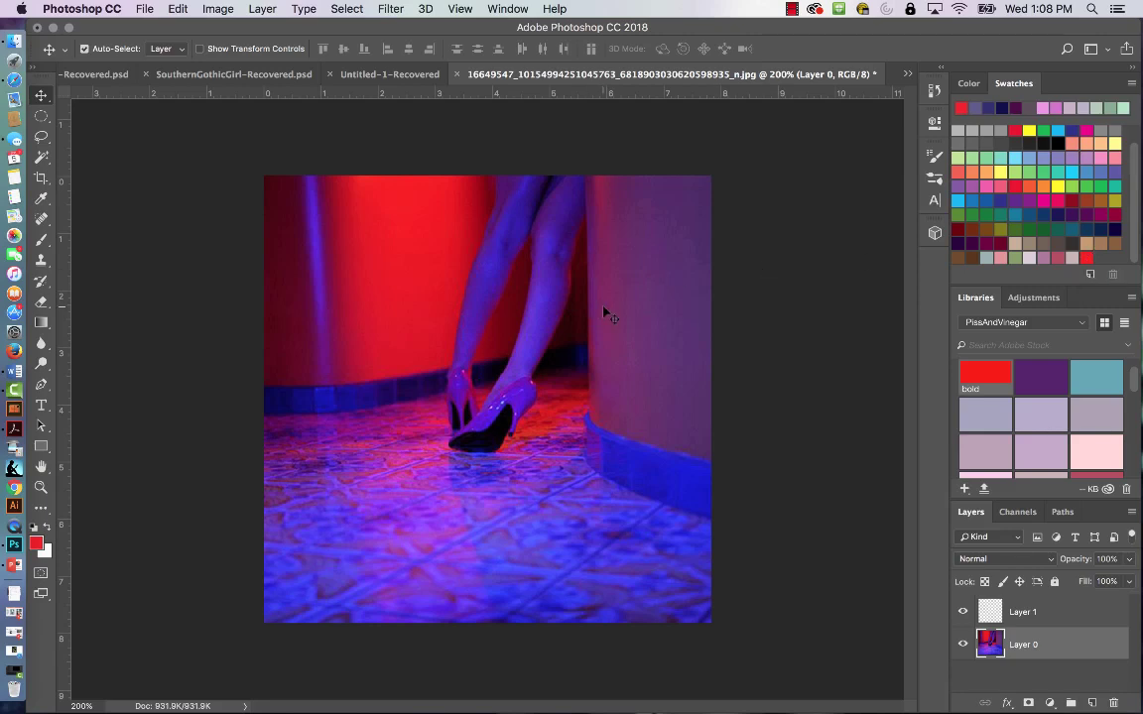
pyautogui.press('i')
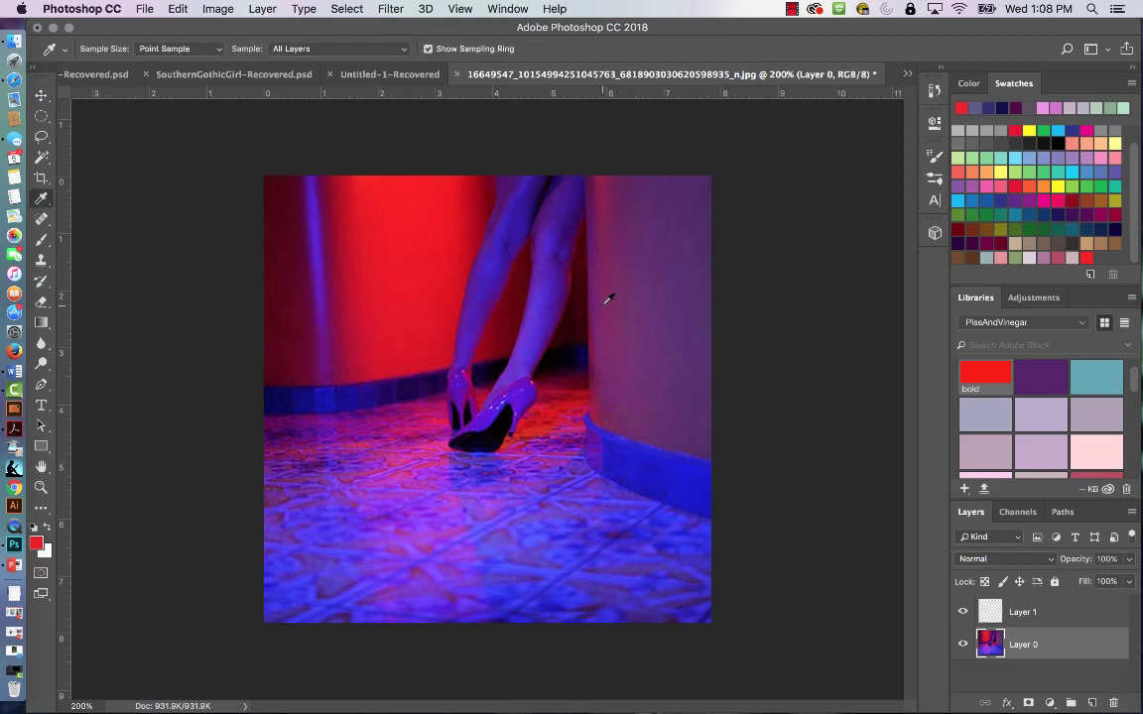
pyautogui.click(617, 435)
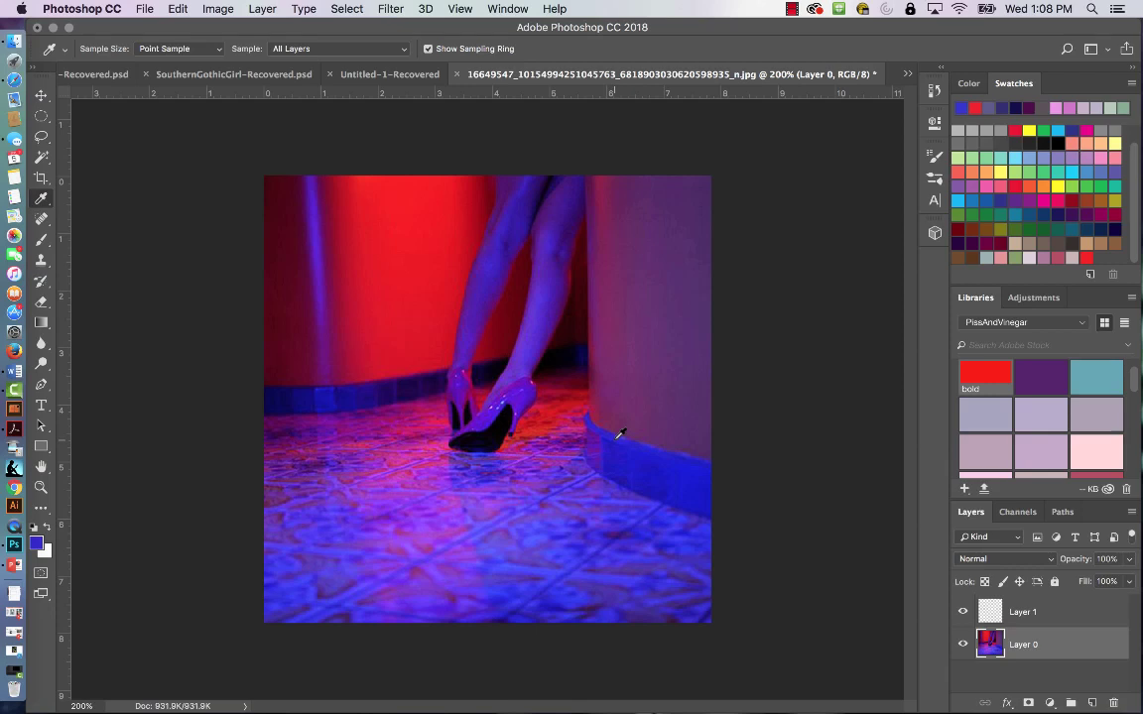
pyautogui.click(969, 83)
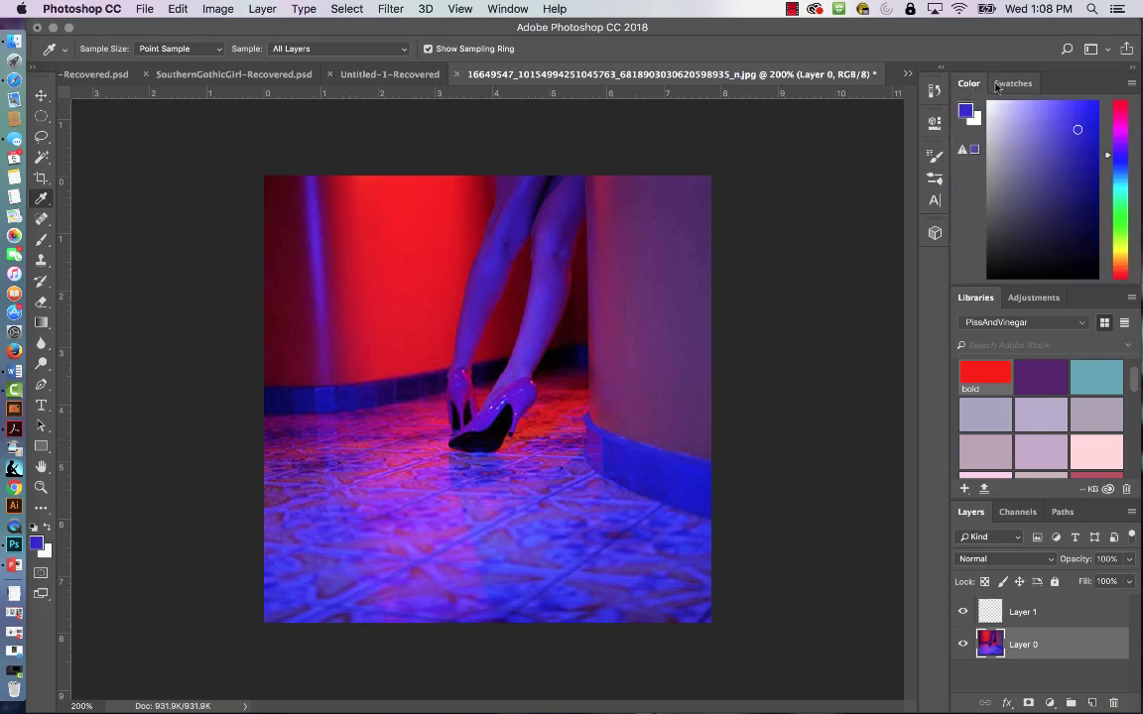
pyautogui.click(995, 85)
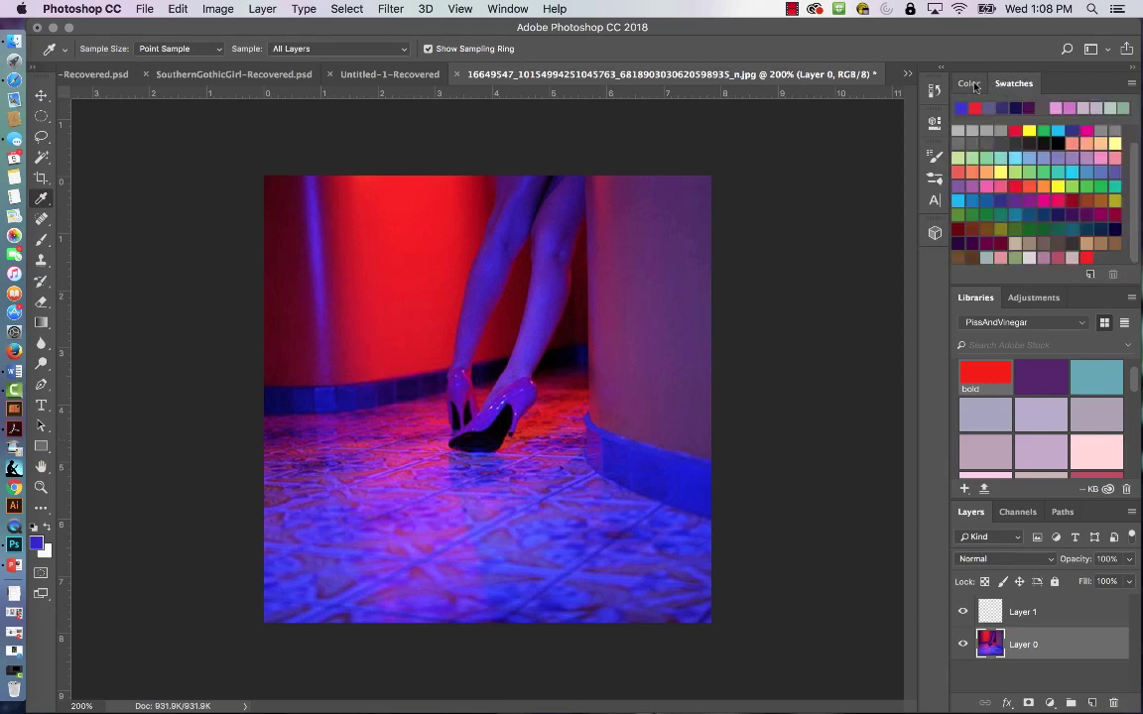
pyautogui.click(970, 85)
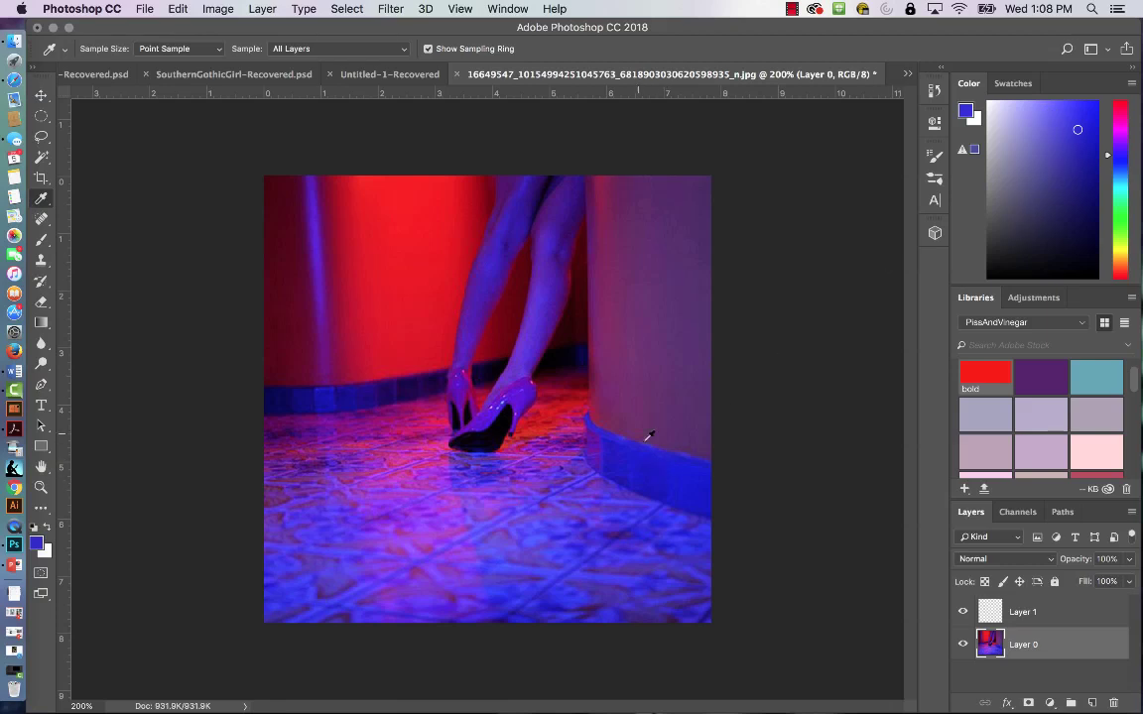
# Sample the light blue of the floor below the column and save it as a library swatch named good blue.
pyautogui.click(622, 494)
pyautogui.click(966, 112)
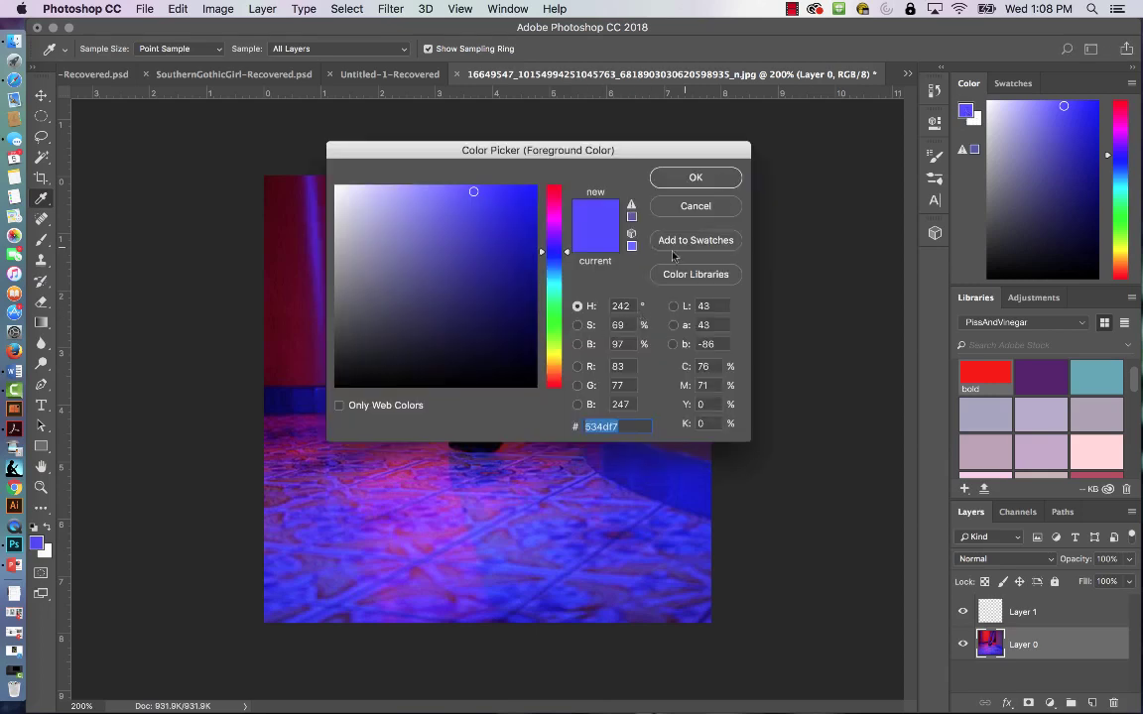
pyautogui.click(716, 243)
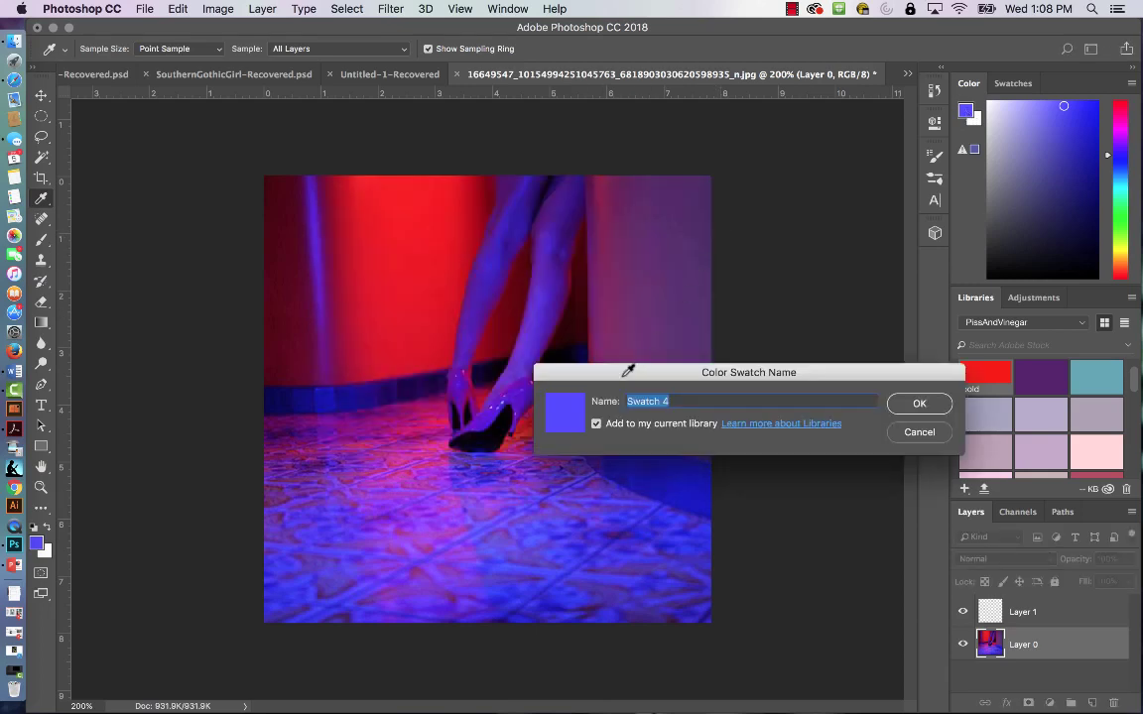
pyautogui.write('good blue')
pyautogui.press('Return')
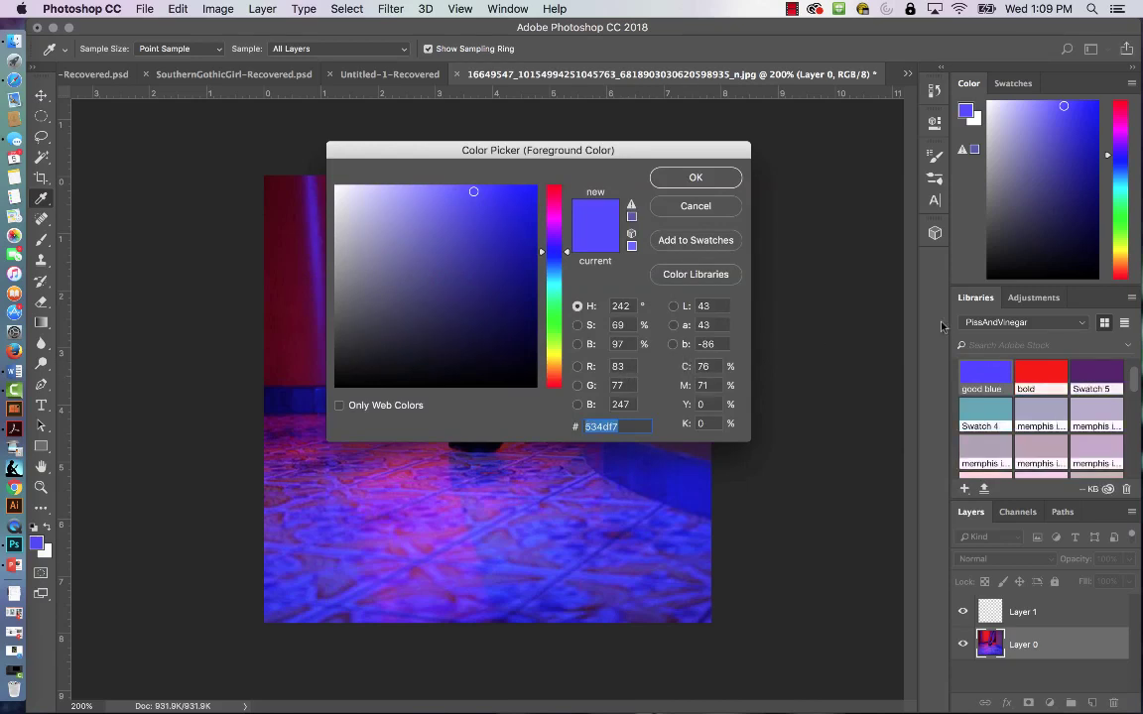
pyautogui.click(730, 179)
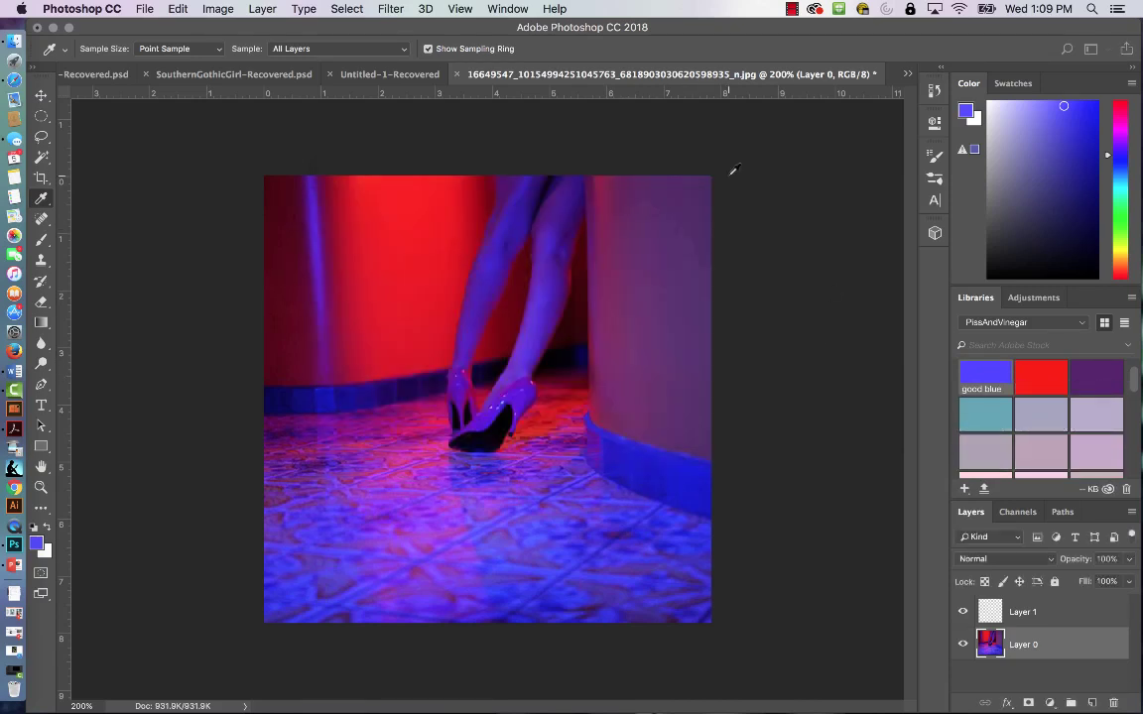
# Sample several purple tones from the upper part of the column as foreground color.
pyautogui.click(702, 184)
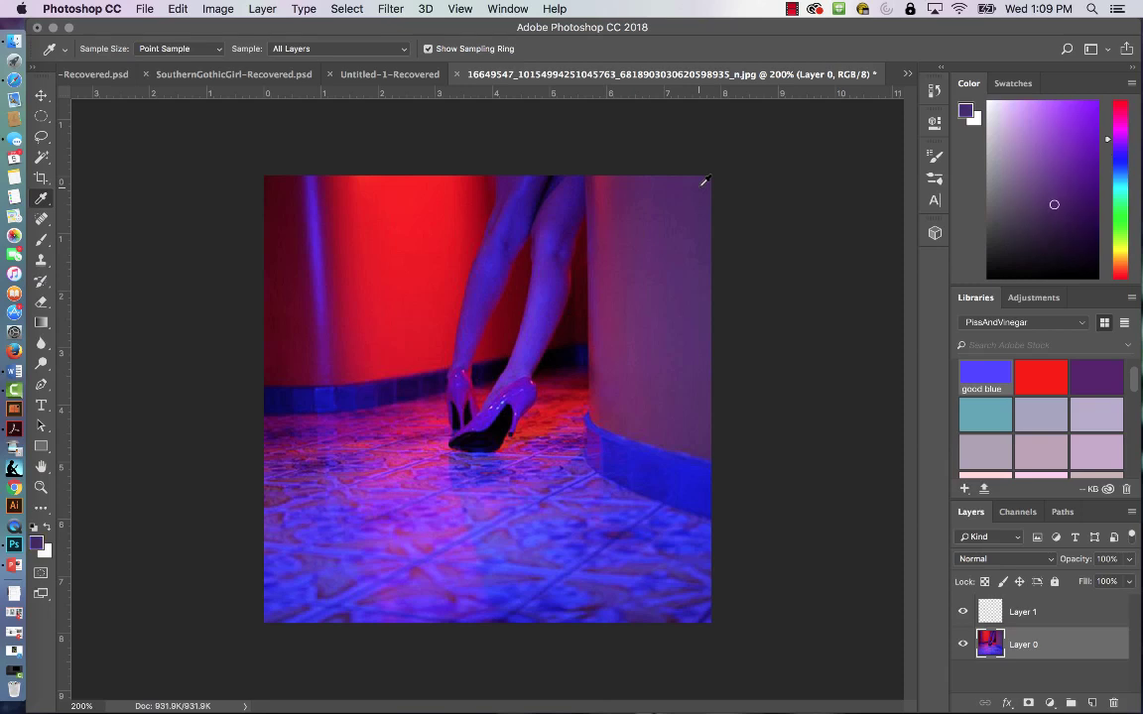
pyautogui.click(624, 223)
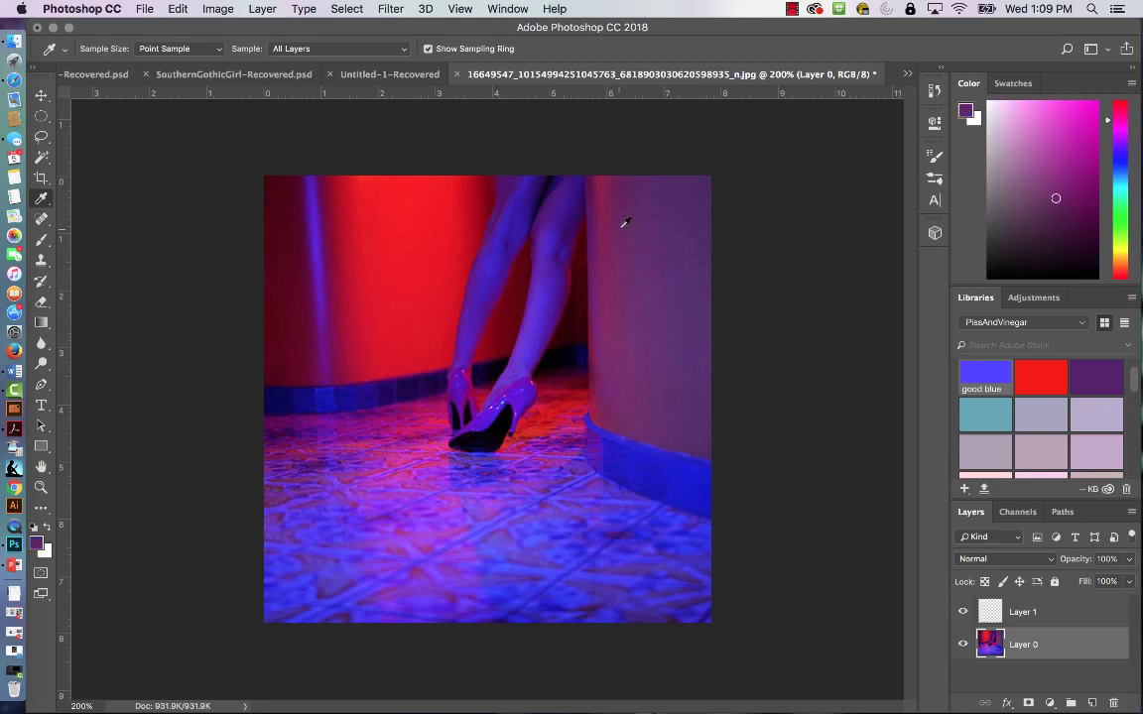
pyautogui.click(629, 182)
# Sample the pink of the floor beside the shoes and save it as a library swatch named nice pink.
pyautogui.click(378, 437)
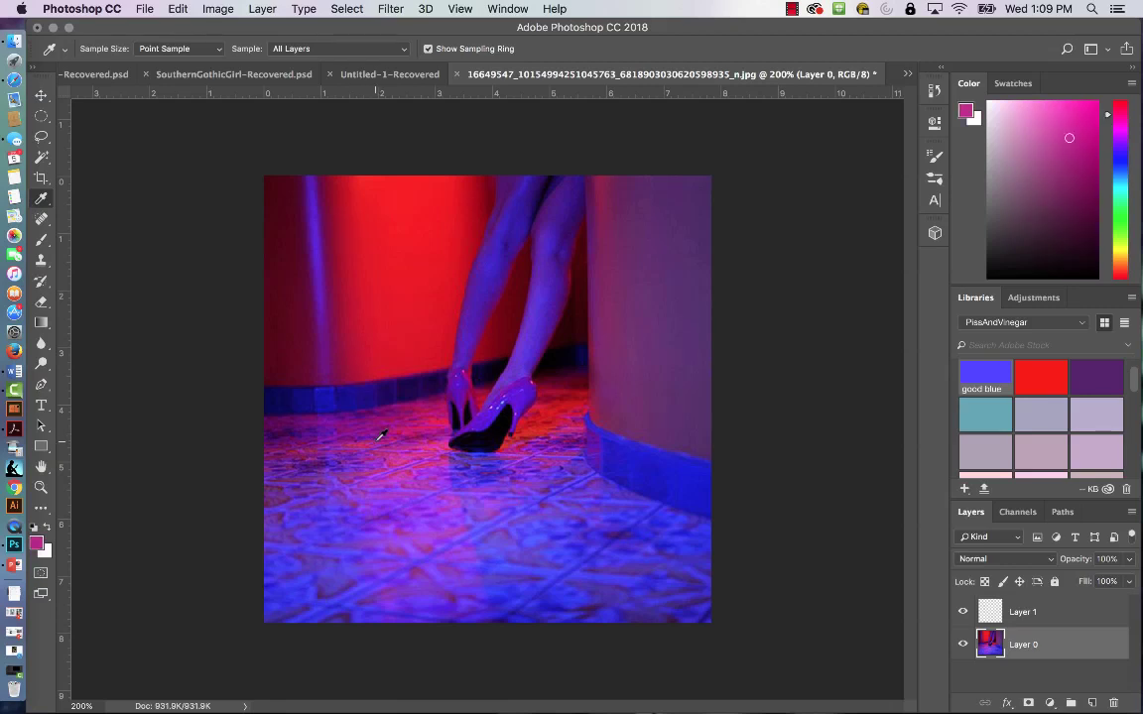
pyautogui.click(966, 111)
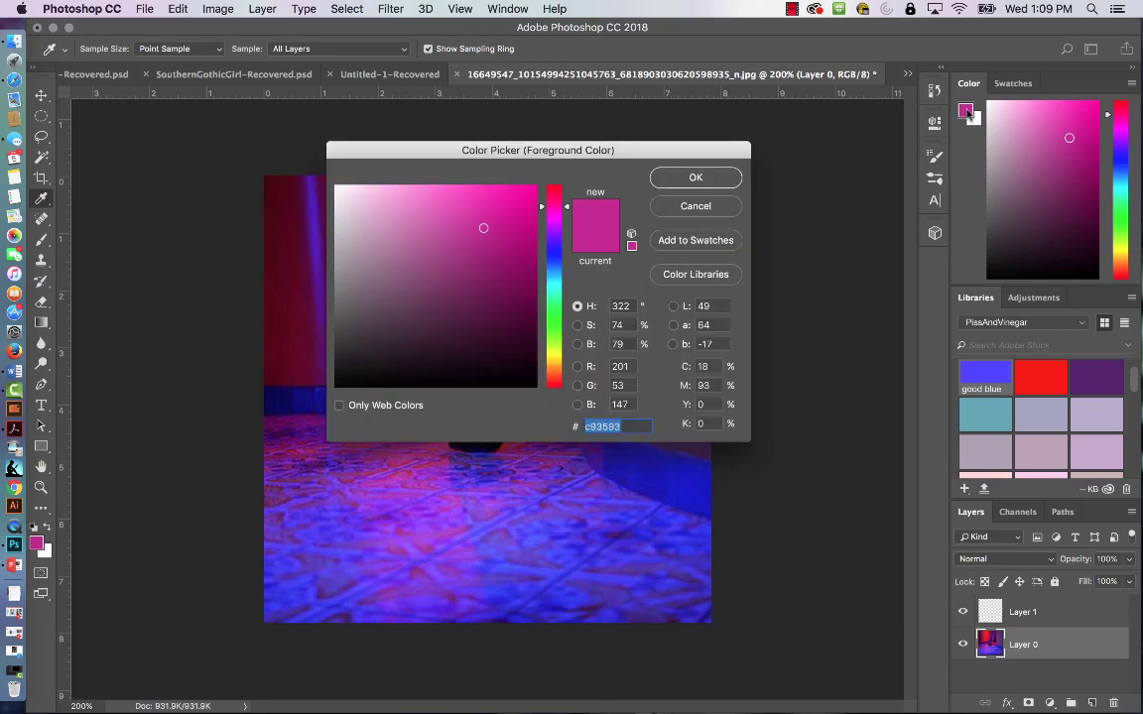
pyautogui.click(729, 238)
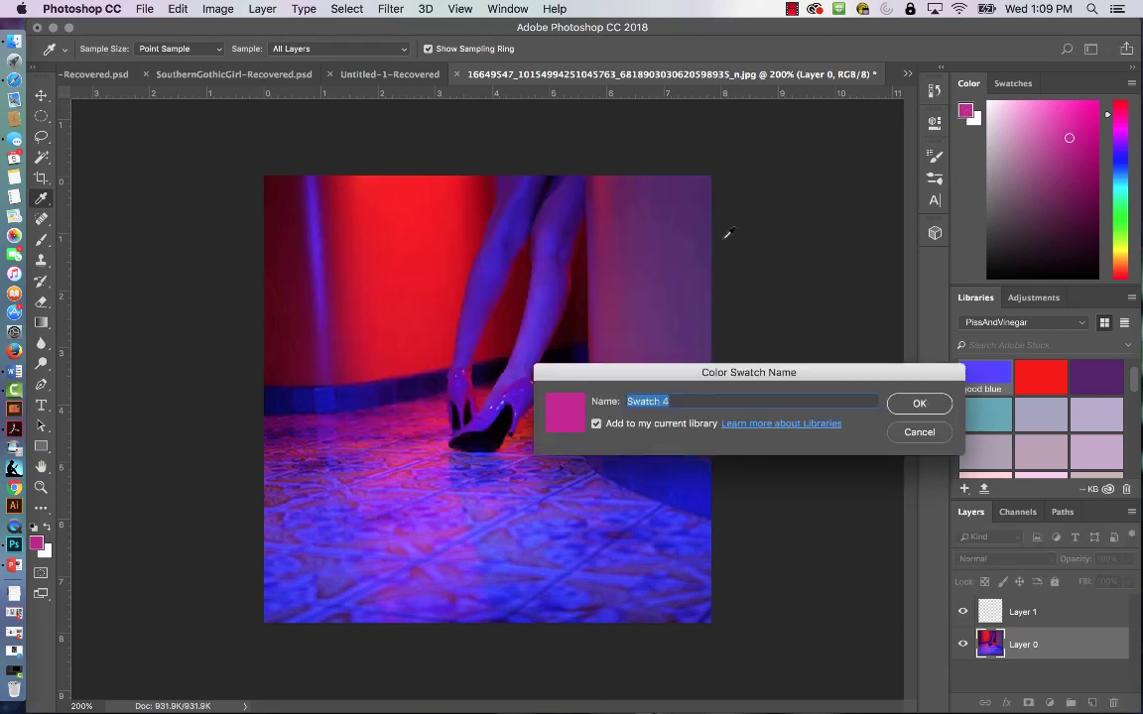
pyautogui.write('nice pink')
pyautogui.click(919, 404)
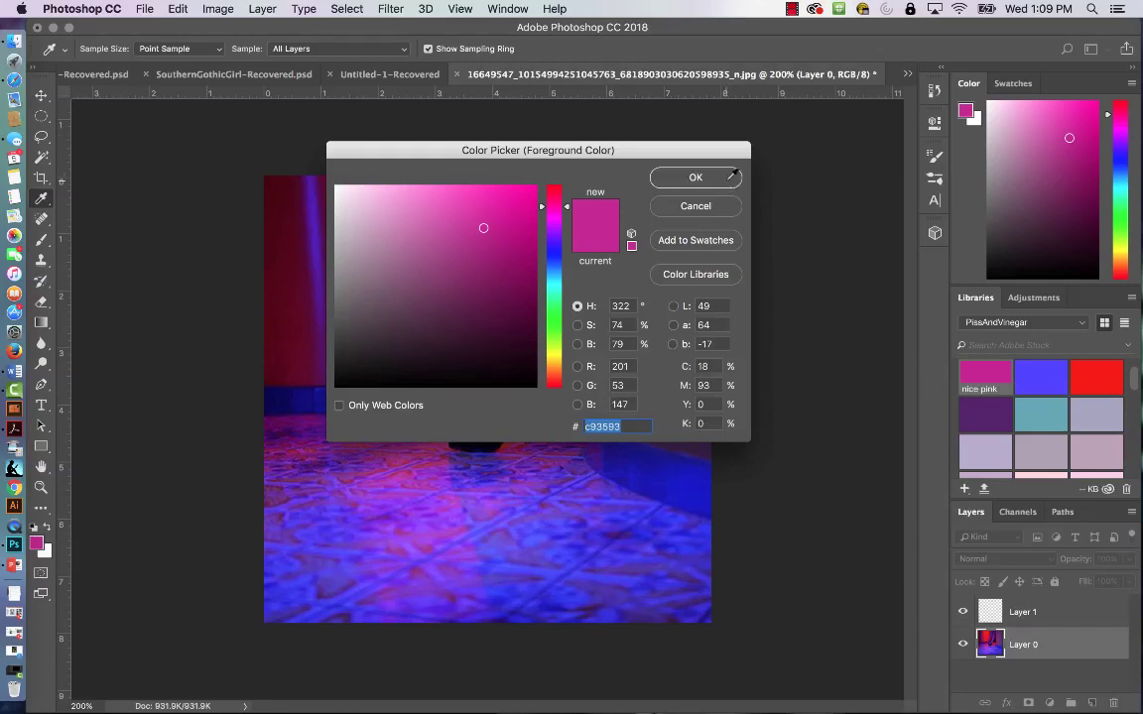
pyautogui.click(695, 178)
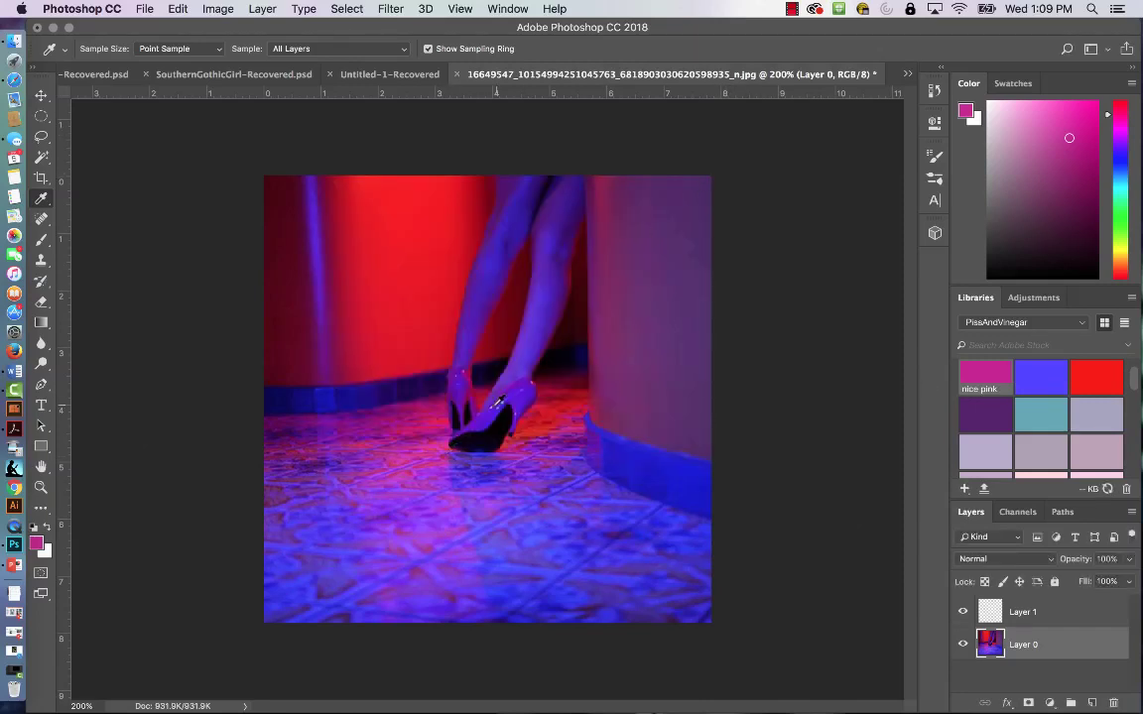
# Sample tones from both shoes and the column, and finish with the violet of the front leg's knee as foreground color.
pyautogui.click(523, 394)
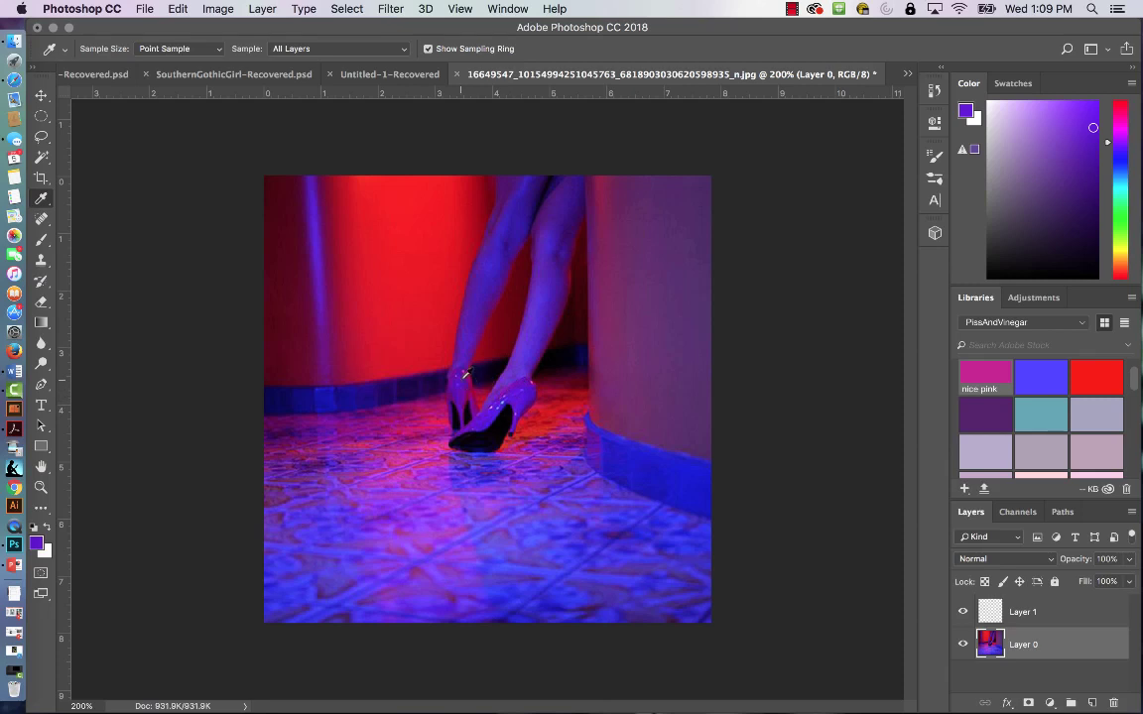
pyautogui.click(466, 370)
pyautogui.click(462, 374)
pyautogui.click(605, 414)
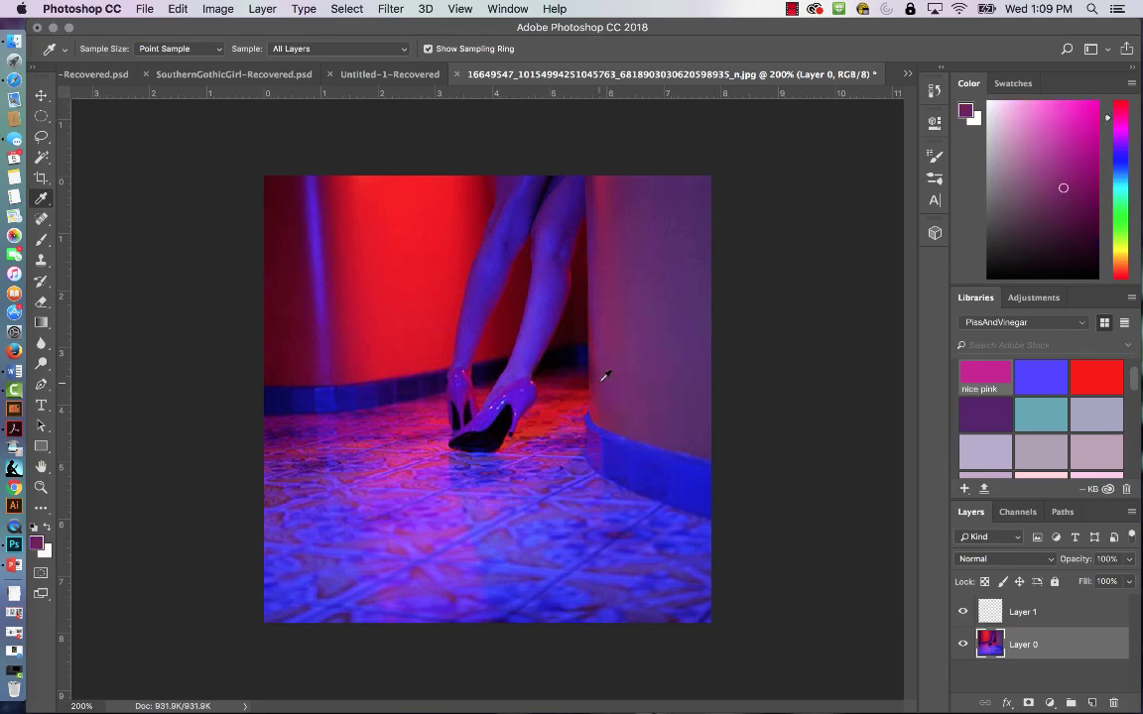
pyautogui.click(557, 238)
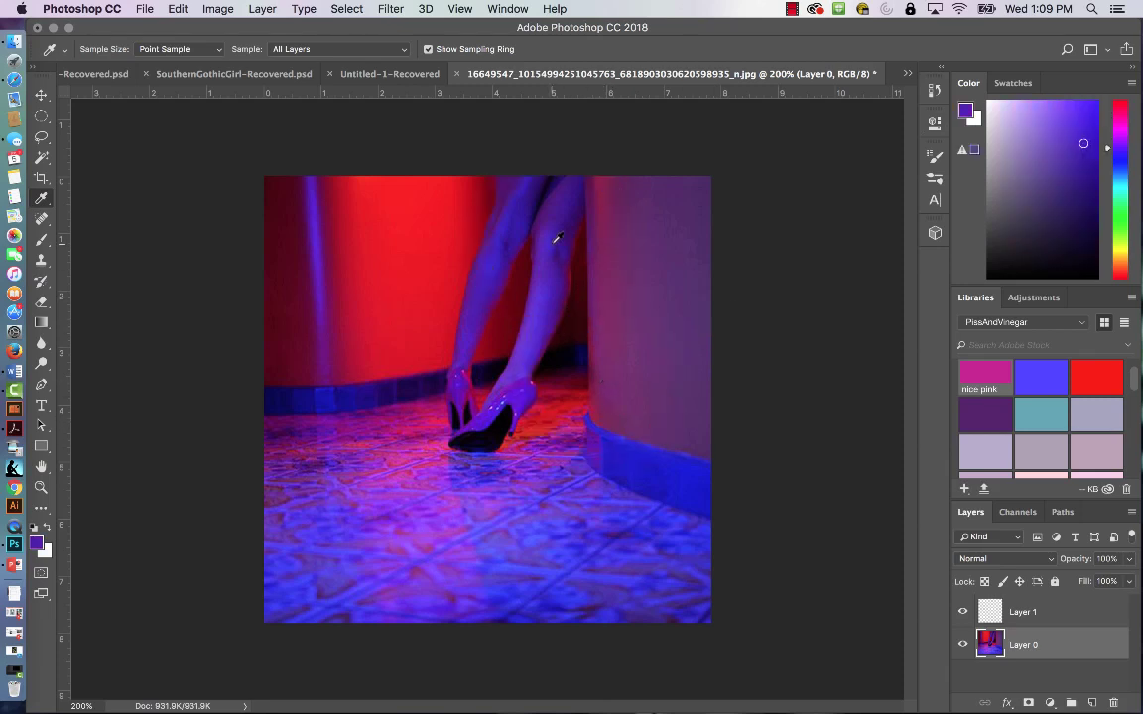
# Sample more tones across the legs, wall and floor, and save the bright violet as a library swatch named pretty.
pyautogui.click(508, 226)
pyautogui.click(320, 229)
pyautogui.click(315, 201)
pyautogui.click(442, 565)
pyautogui.click(968, 113)
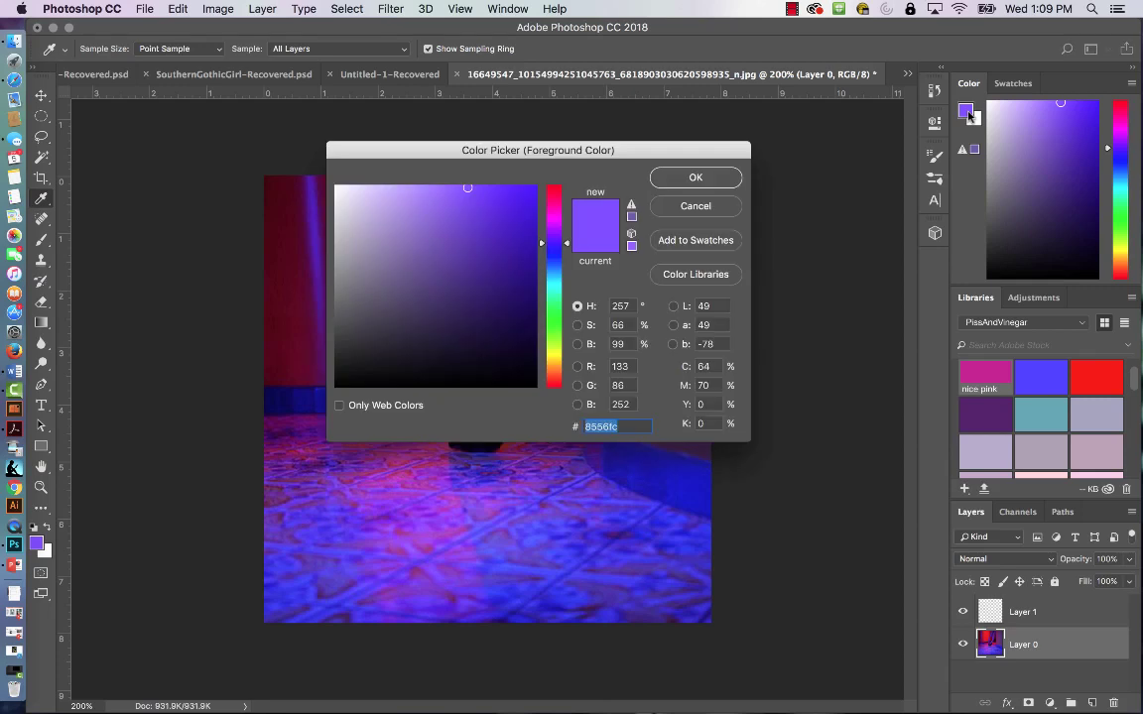
pyautogui.click(699, 240)
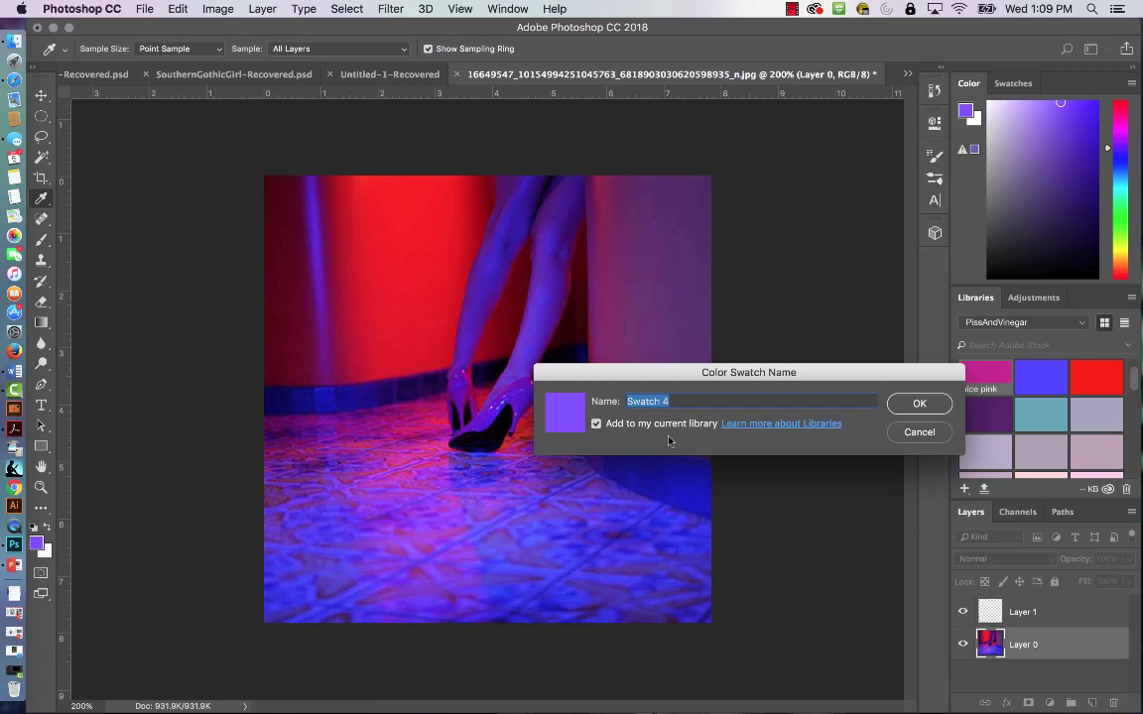
pyautogui.write('pretty')
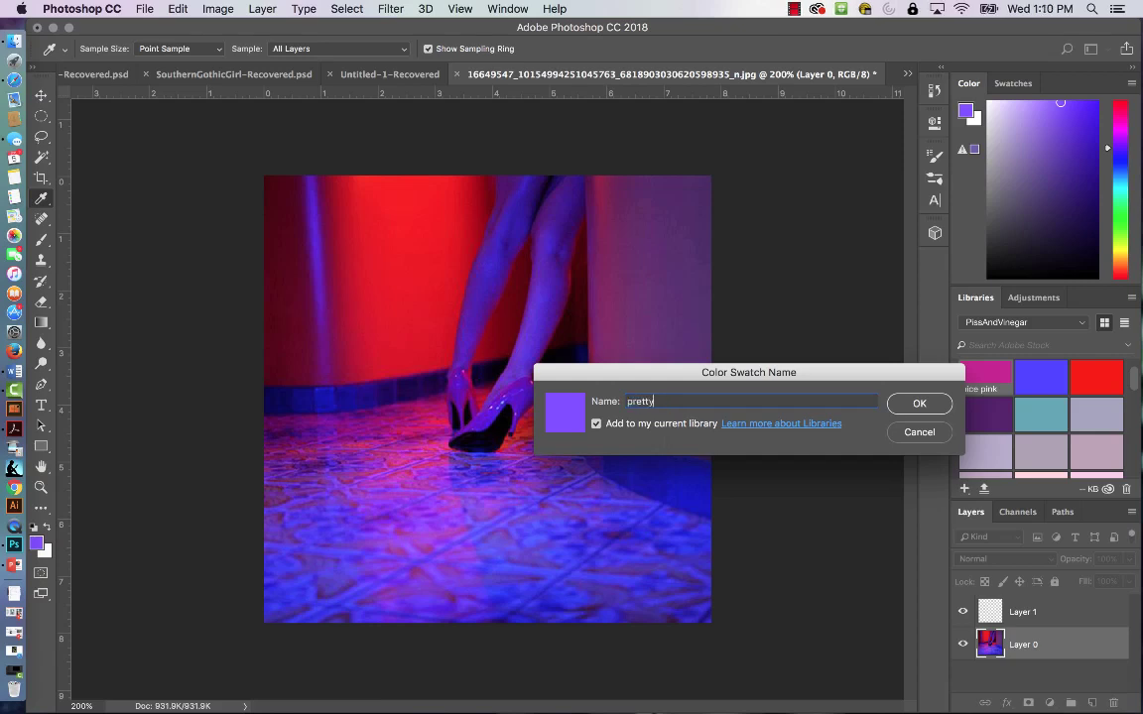
pyautogui.click(916, 403)
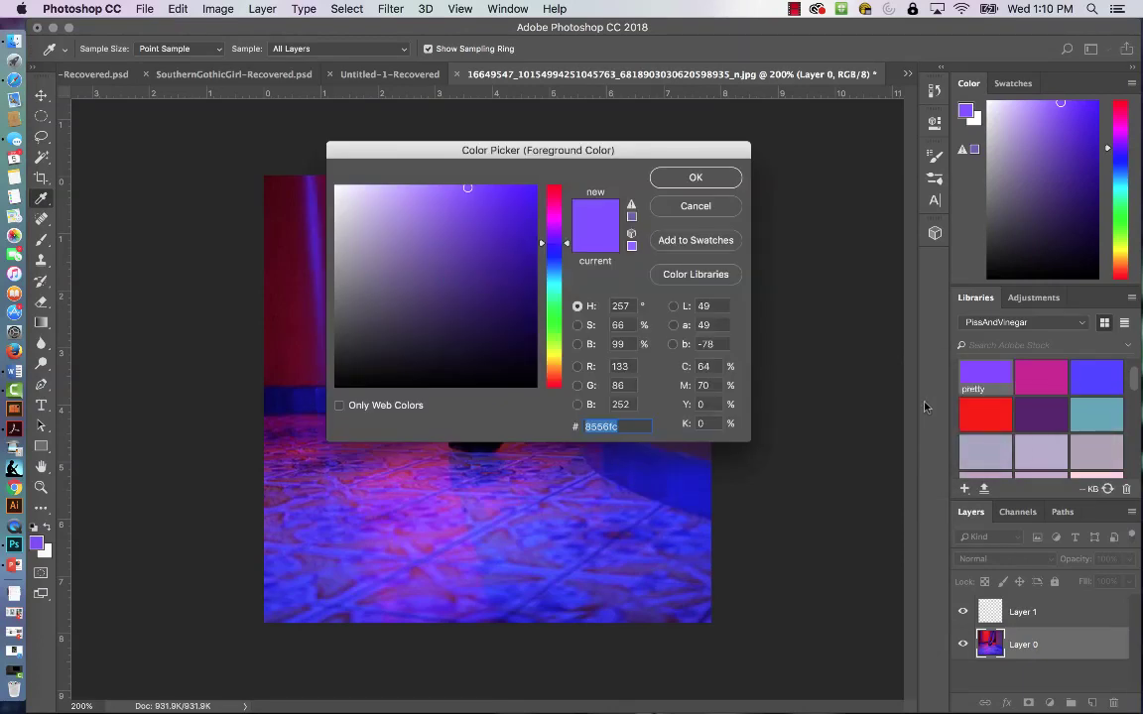
pyautogui.click(731, 177)
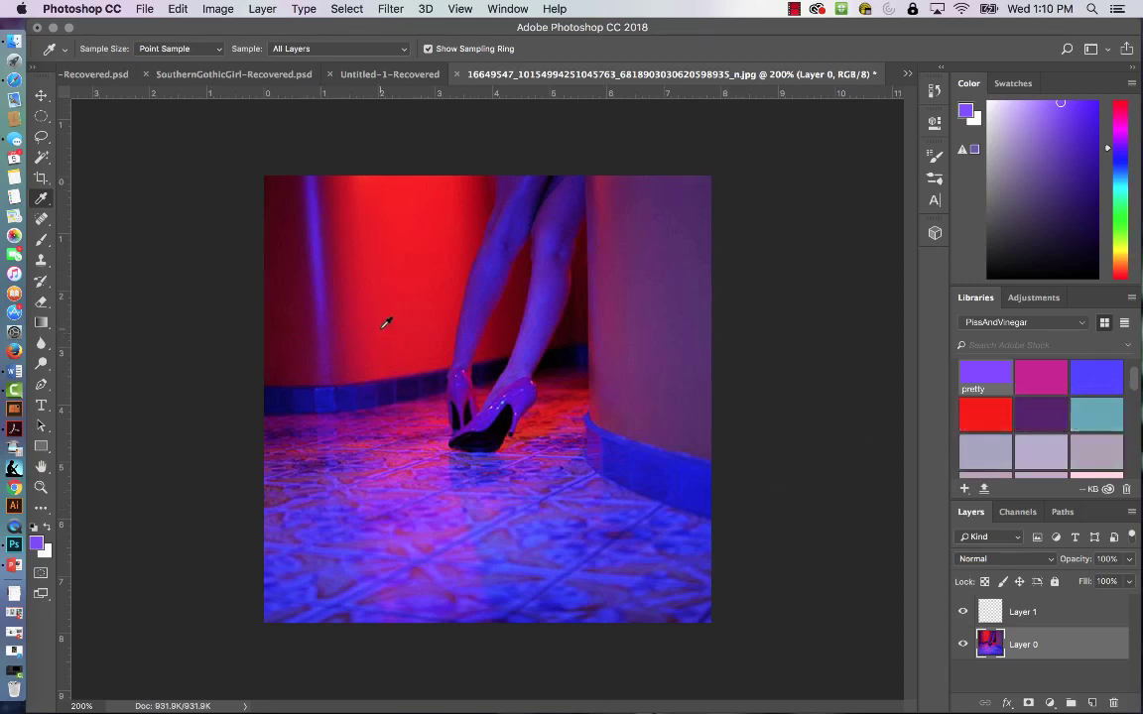
# Lock all of Layer 0 and draw a small circular selection on Layer 1 over the violet streak near the photo's upper-left corner.
pyautogui.click(1056, 582)
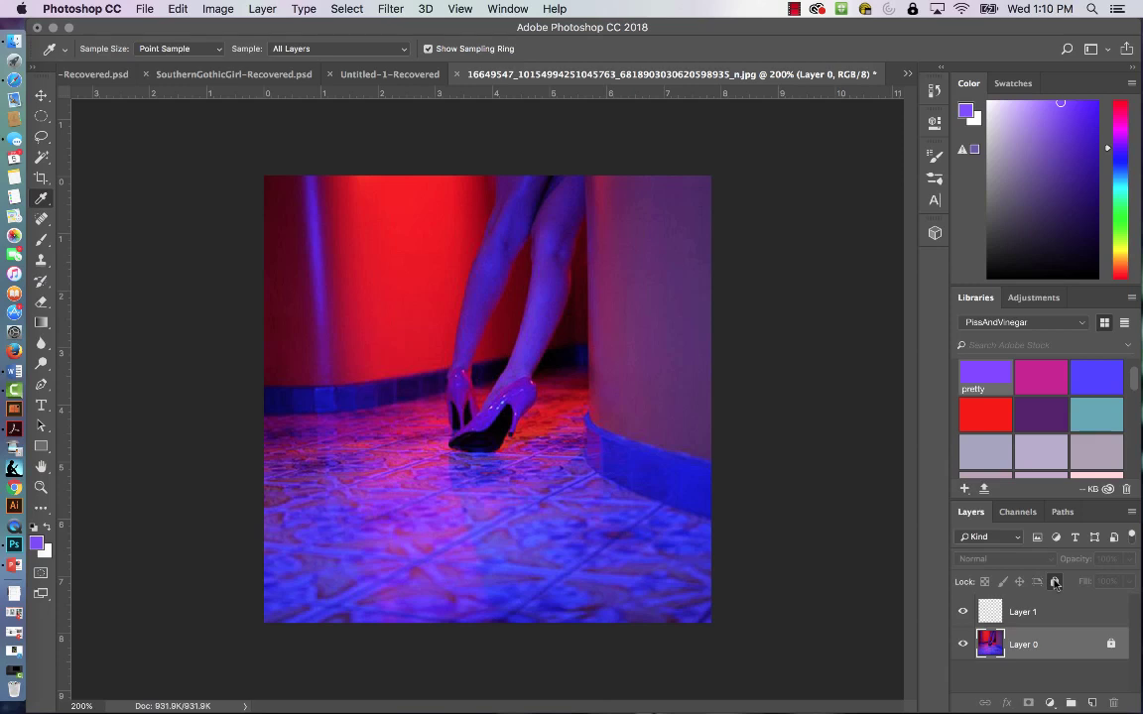
pyautogui.click(1071, 613)
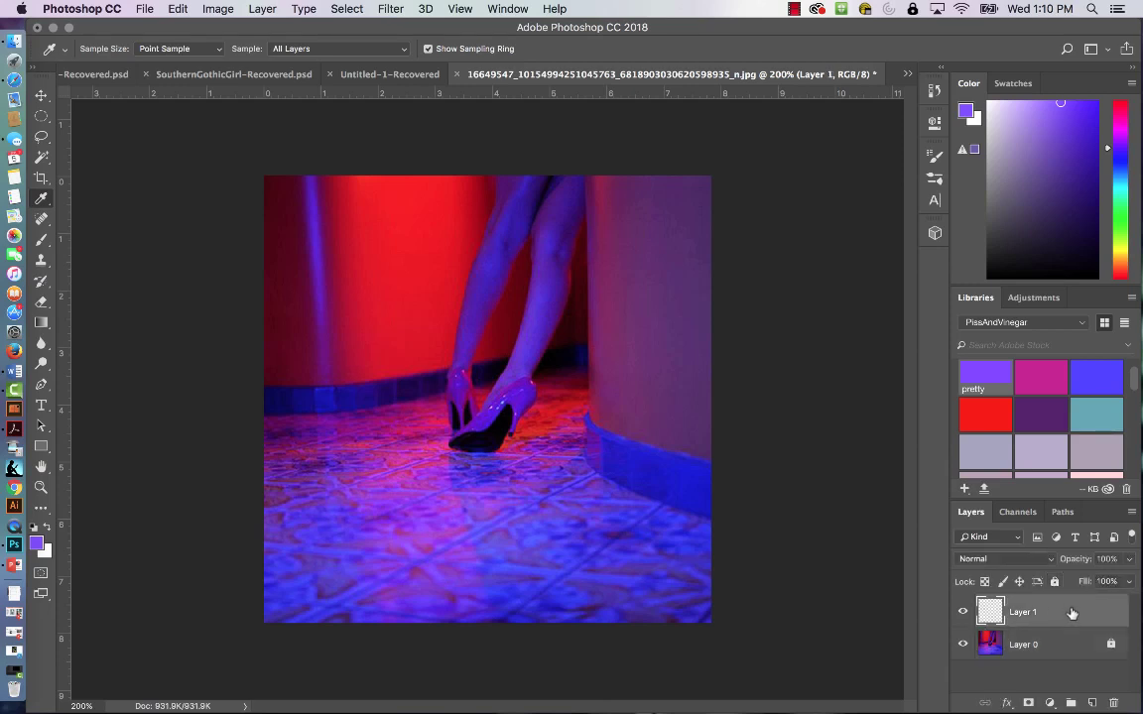
pyautogui.click(41, 117)
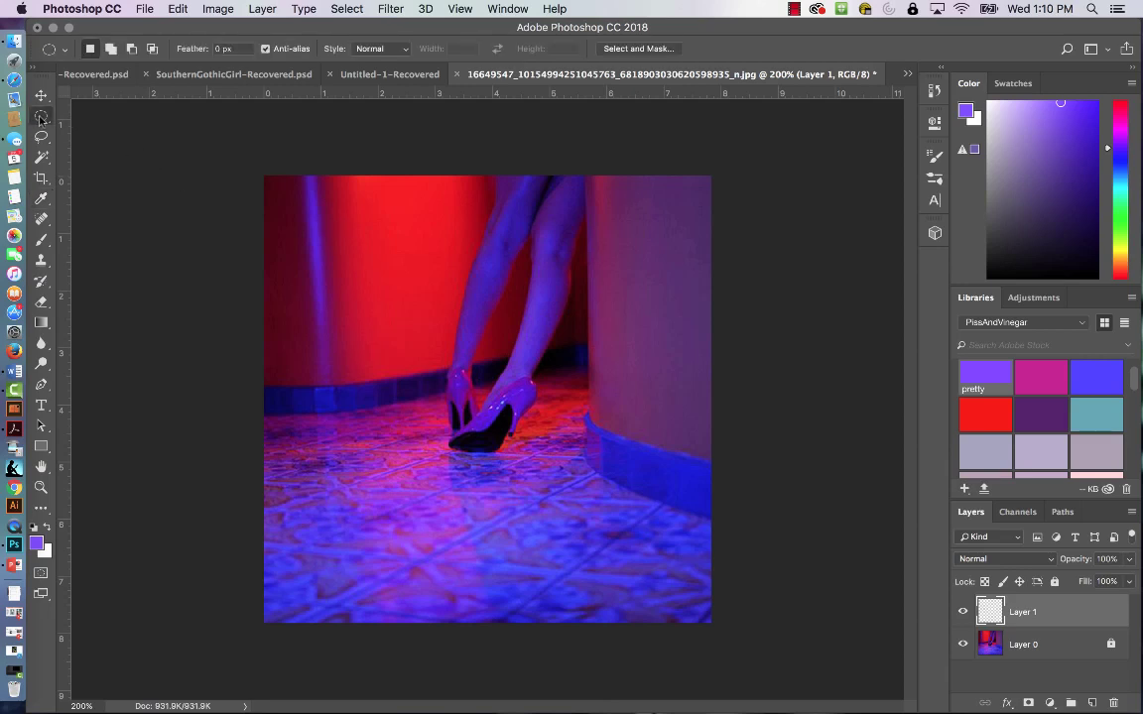
pyautogui.click(90, 130)
pyautogui.moveTo(293, 206); pyautogui.dragTo(355, 261)
# Fill the circular selection on Layer 1 with the bold red library swatch at 100% opacity in Normal mode, and deselect it.
pyautogui.click(984, 412)
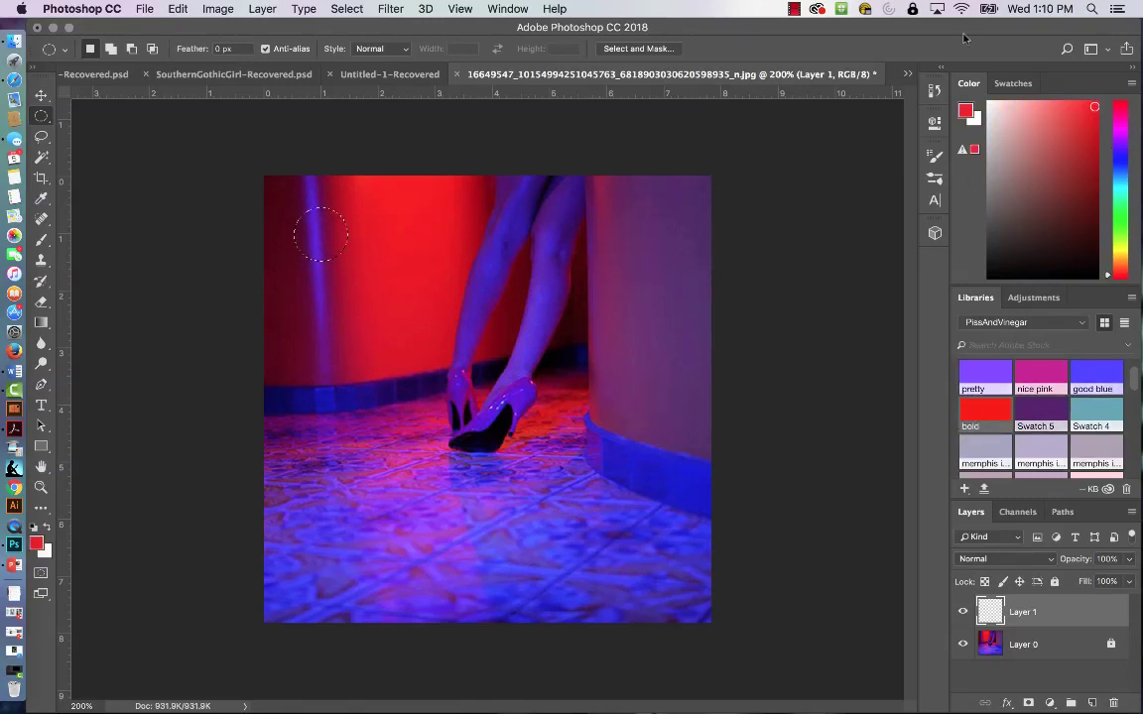
pyautogui.click(1013, 84)
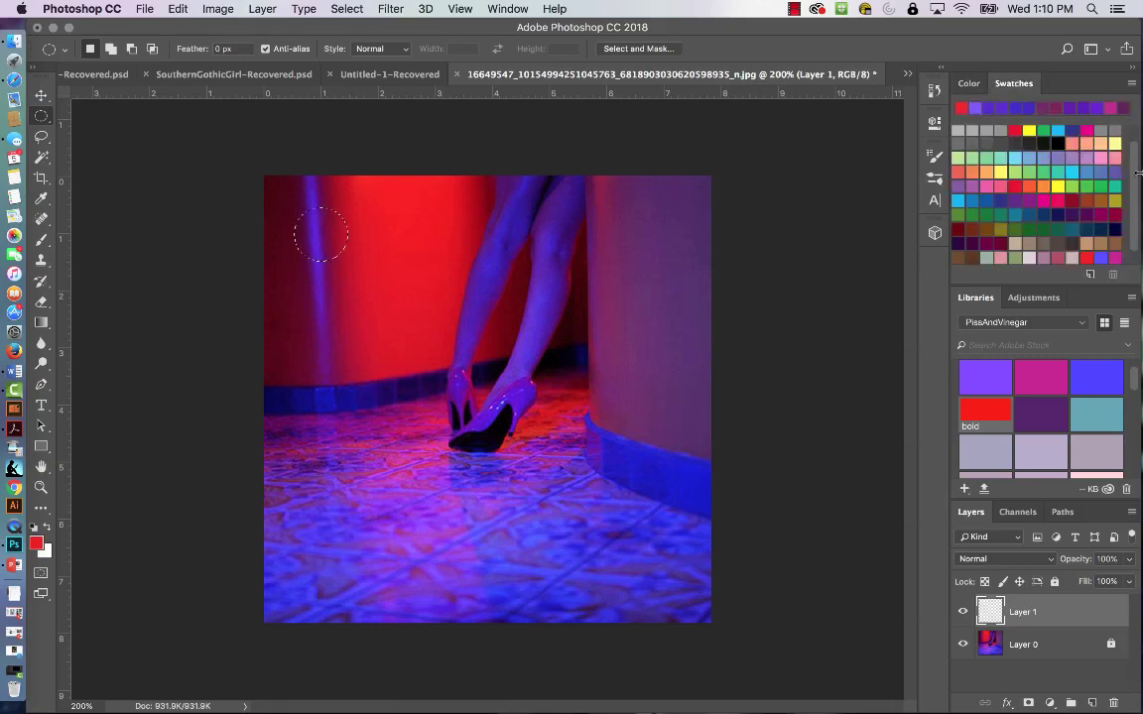
pyautogui.scroll(-1, 1024, 164)
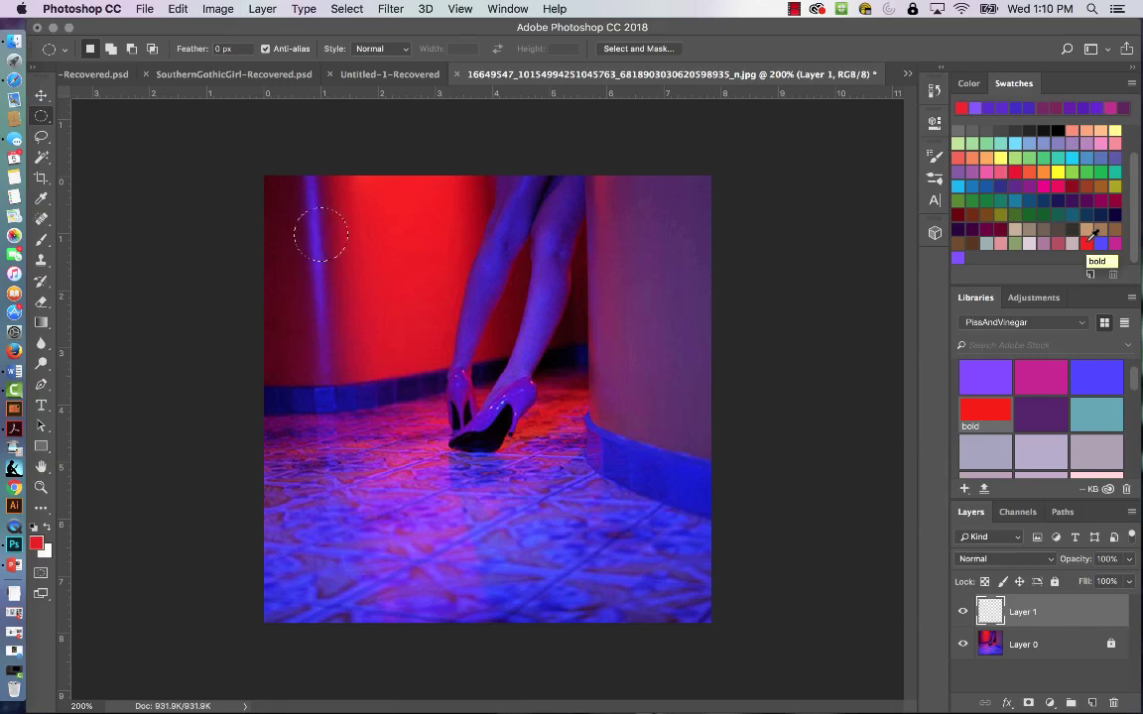
pyautogui.click(967, 84)
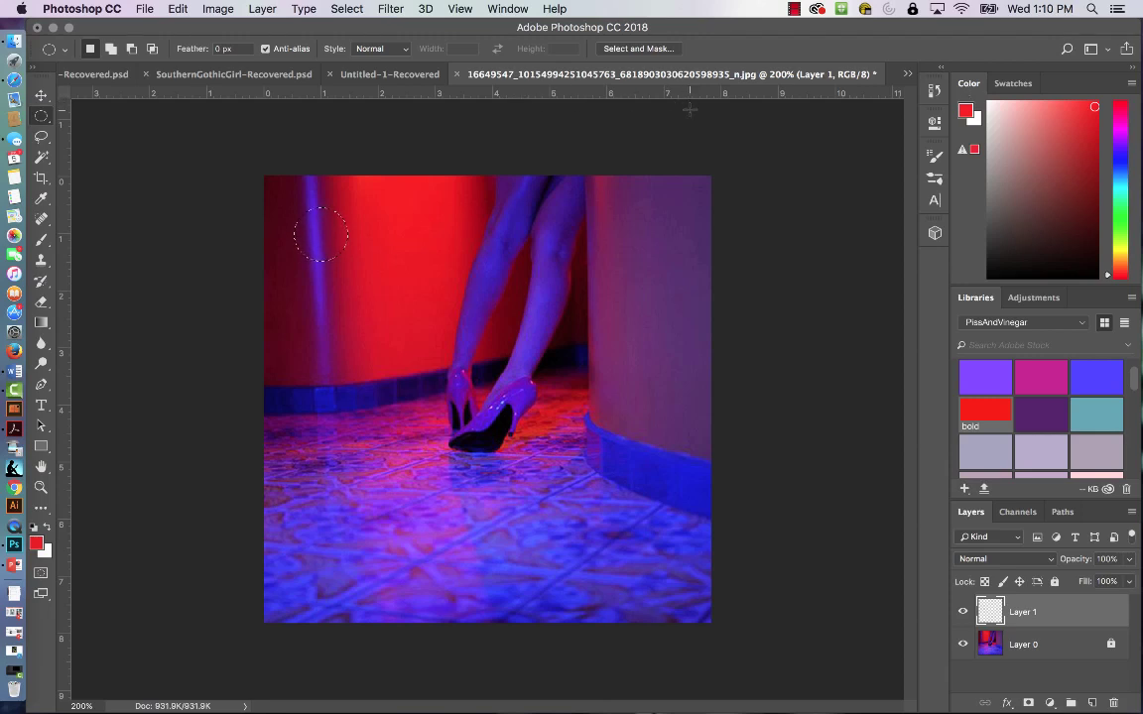
pyautogui.hotkey('shift', 'BackSpace')
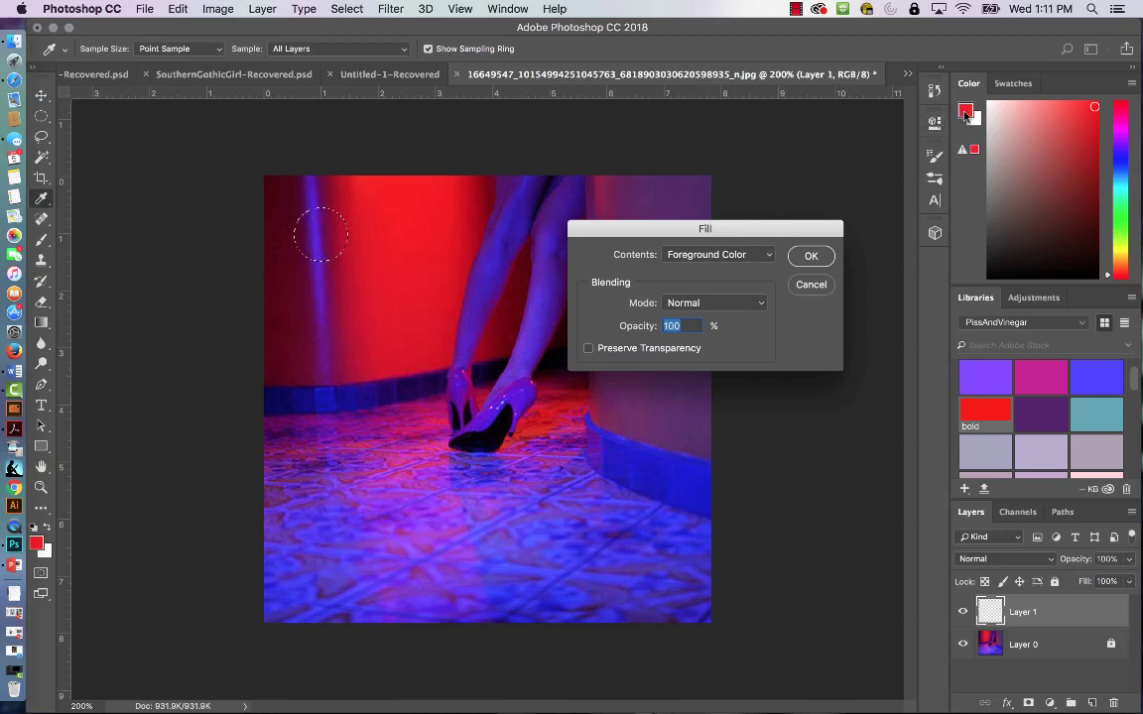
pyautogui.click(810, 257)
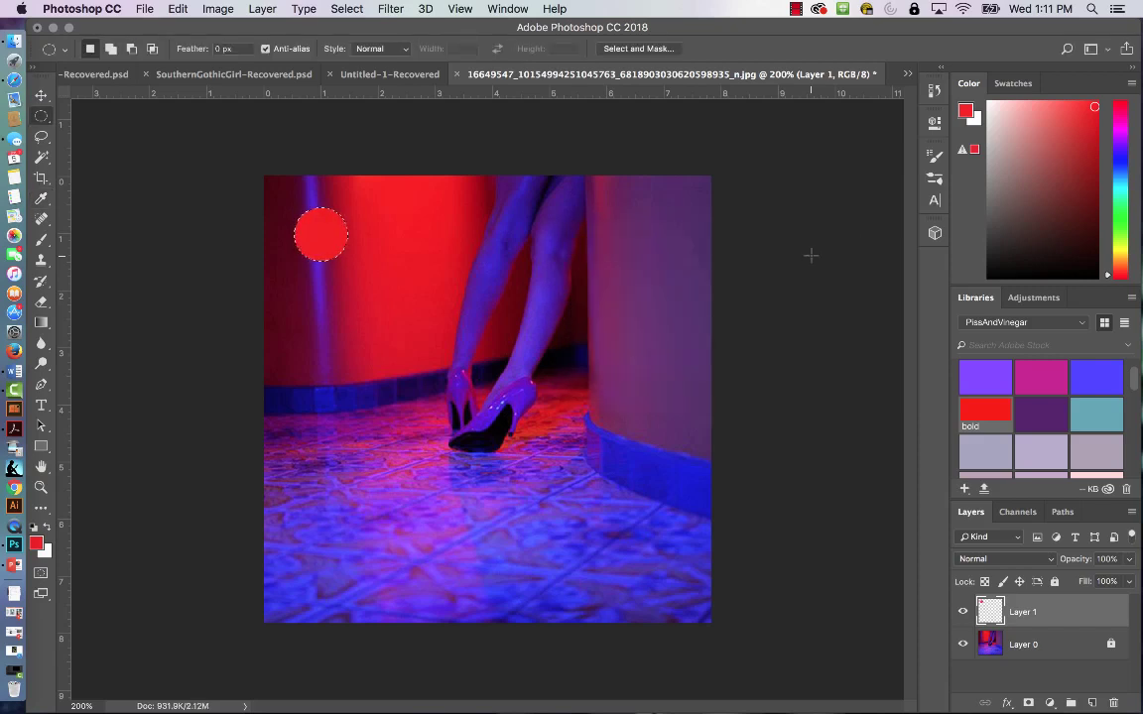
pyautogui.press('super+d')
pyautogui.click(177, 12)
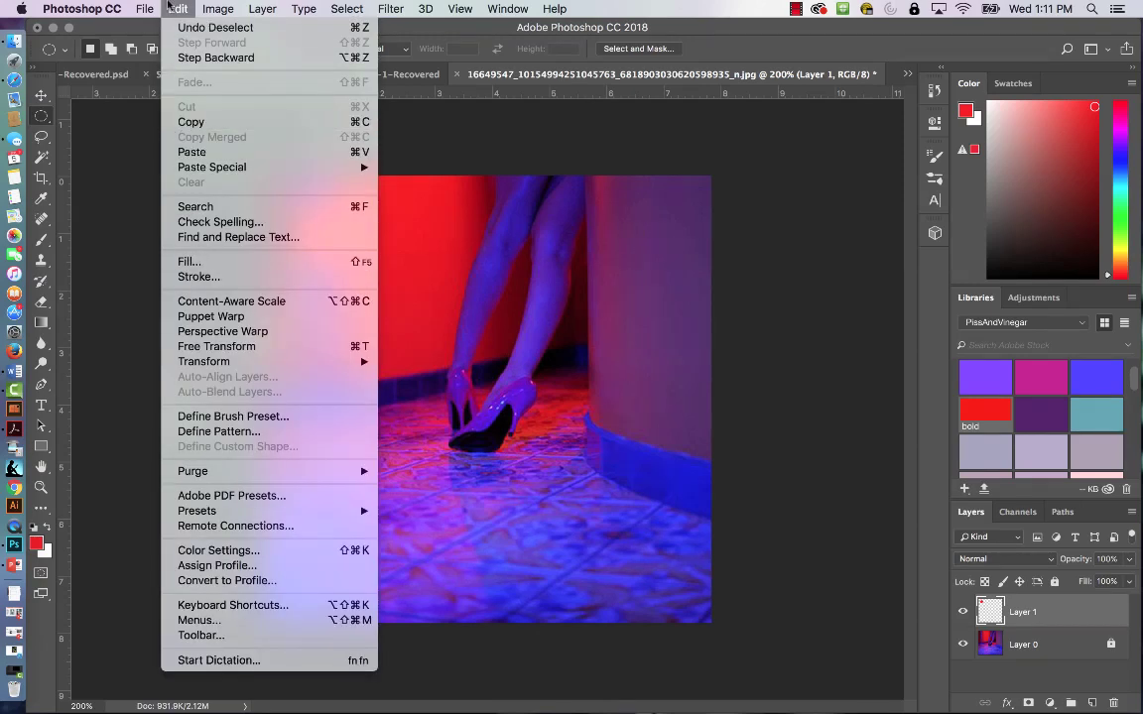
pyautogui.click(178, 10)
pyautogui.click(177, 10)
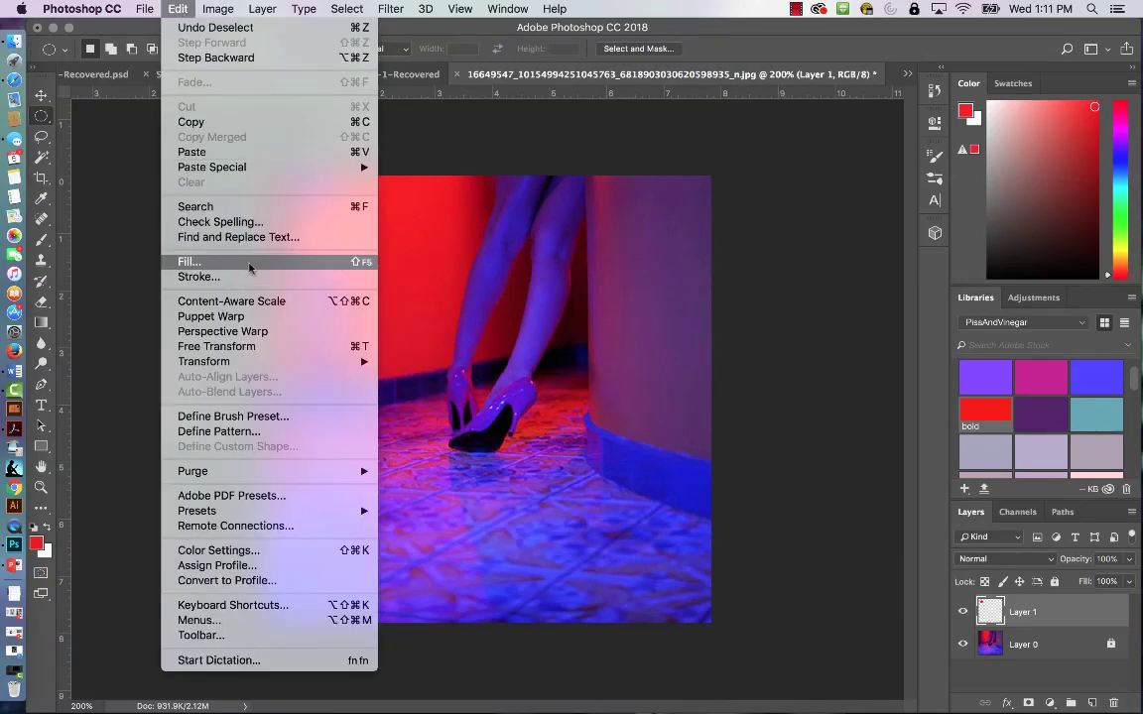
pyautogui.click(178, 10)
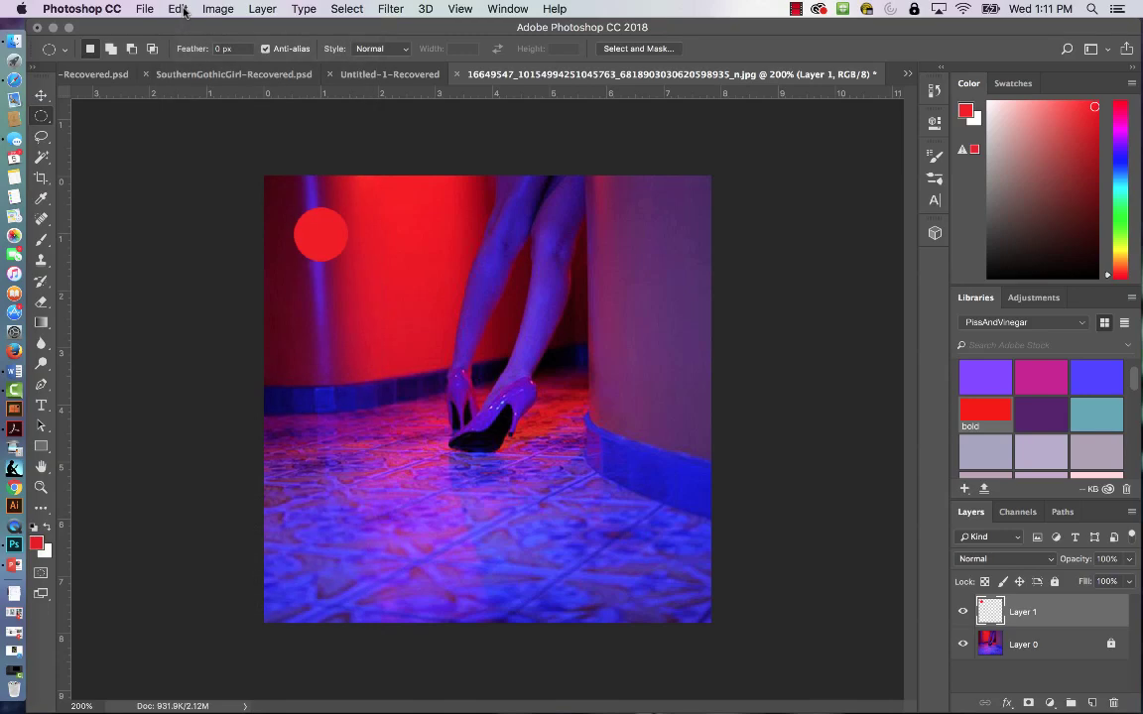
pyautogui.click(181, 10)
pyautogui.click(238, 257)
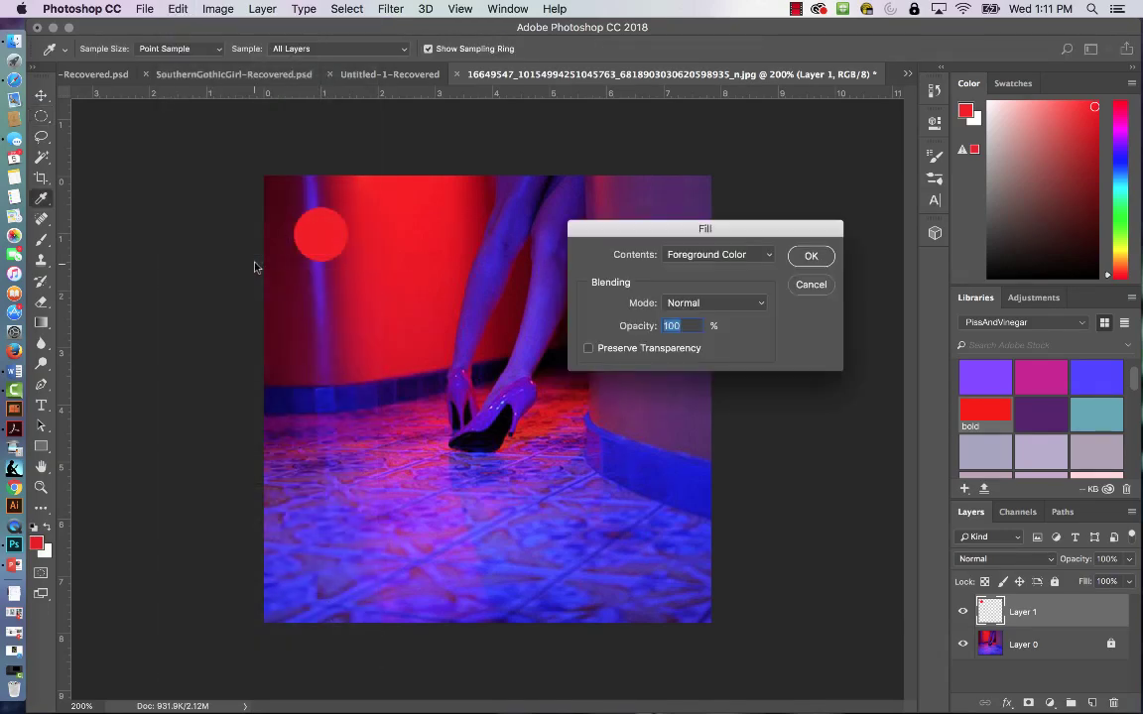
pyautogui.click(811, 284)
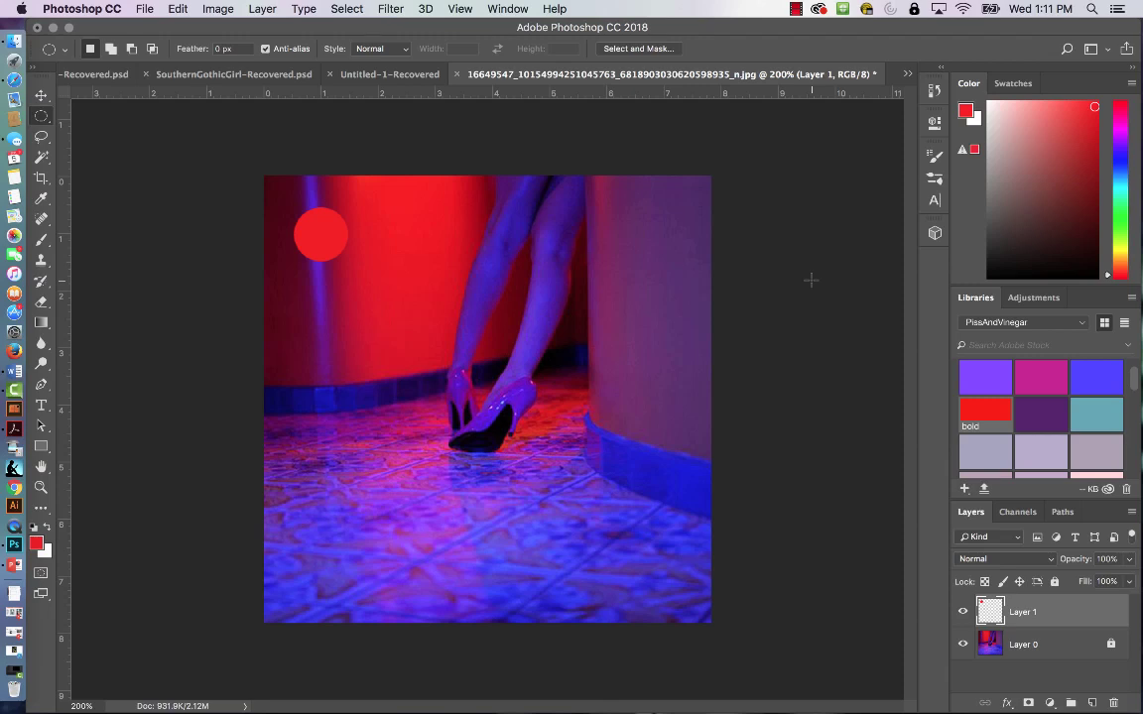
# Set the good blue library swatch as foreground color and duplicate the red circle directly below the original.
pyautogui.press('v')
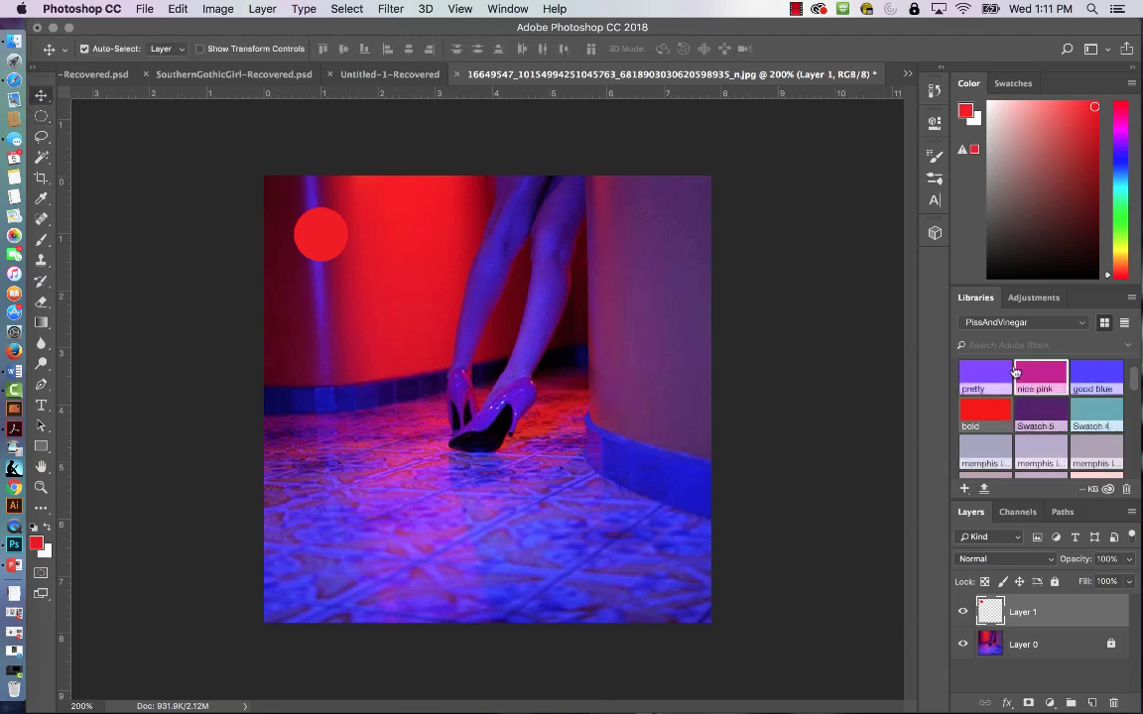
pyautogui.click(1098, 378)
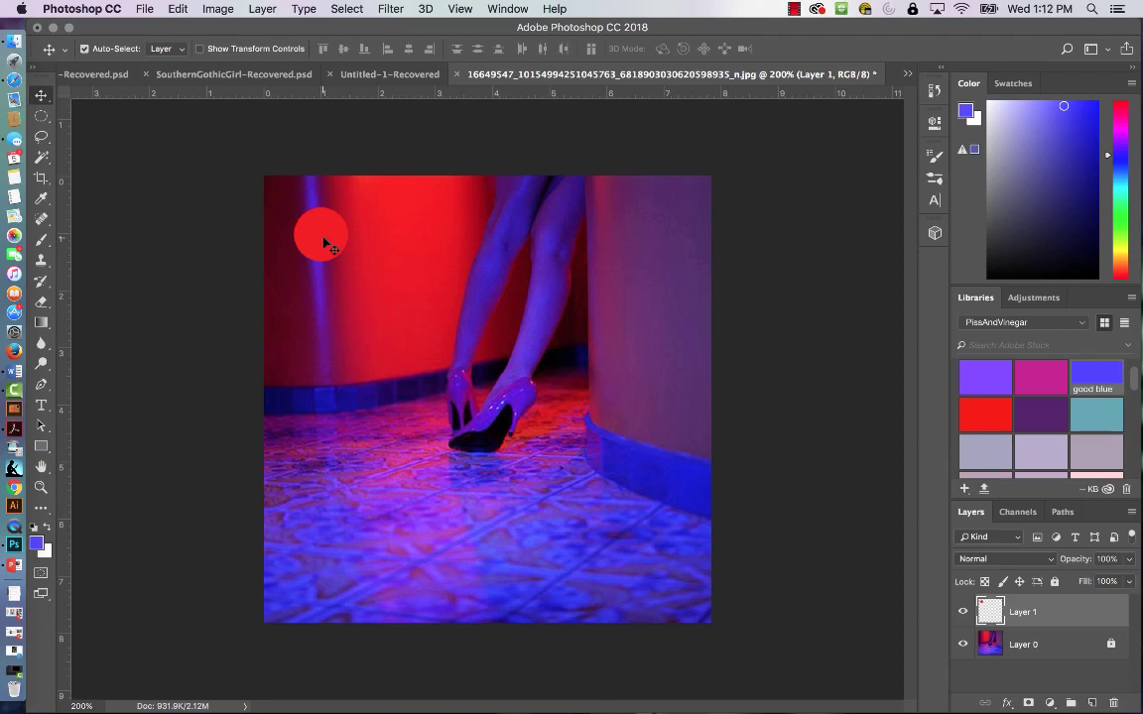
pyautogui.moveTo(325, 242); pyautogui.dragTo(328, 311)
# Select the duplicated circle with the Magic Wand, fill it with the good blue foreground color at 100% opacity, and deselect it.
pyautogui.click(40, 157)
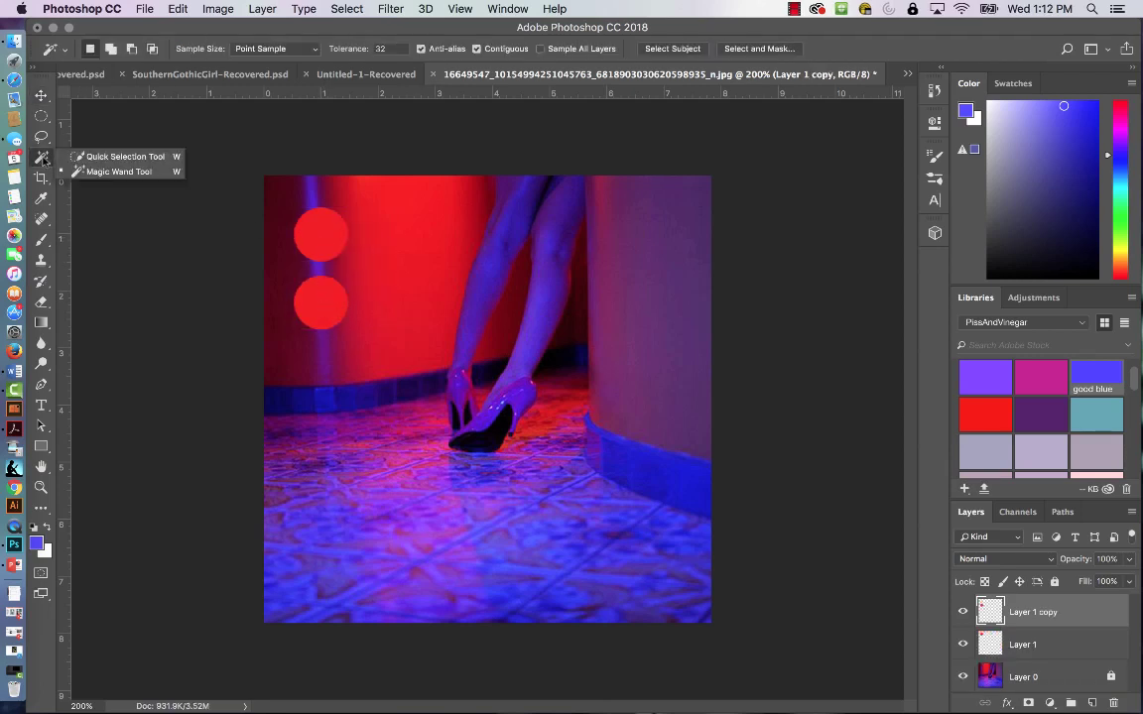
pyautogui.click(96, 174)
pyautogui.click(40, 159)
pyautogui.click(78, 156)
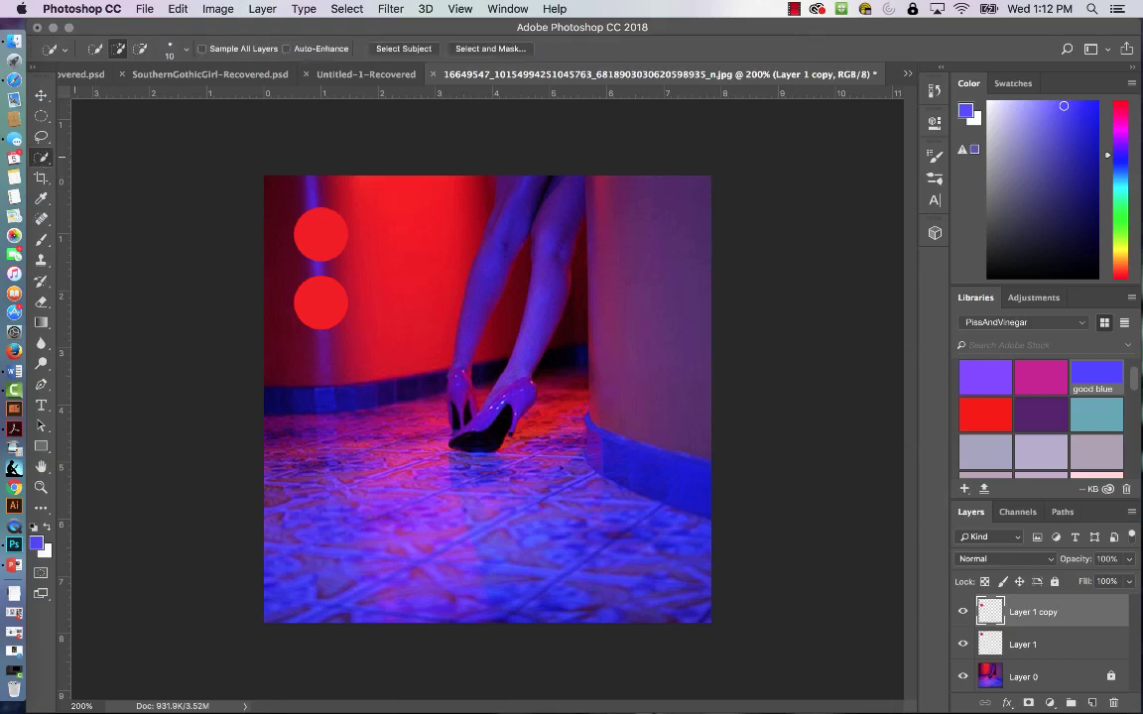
pyautogui.click(42, 159)
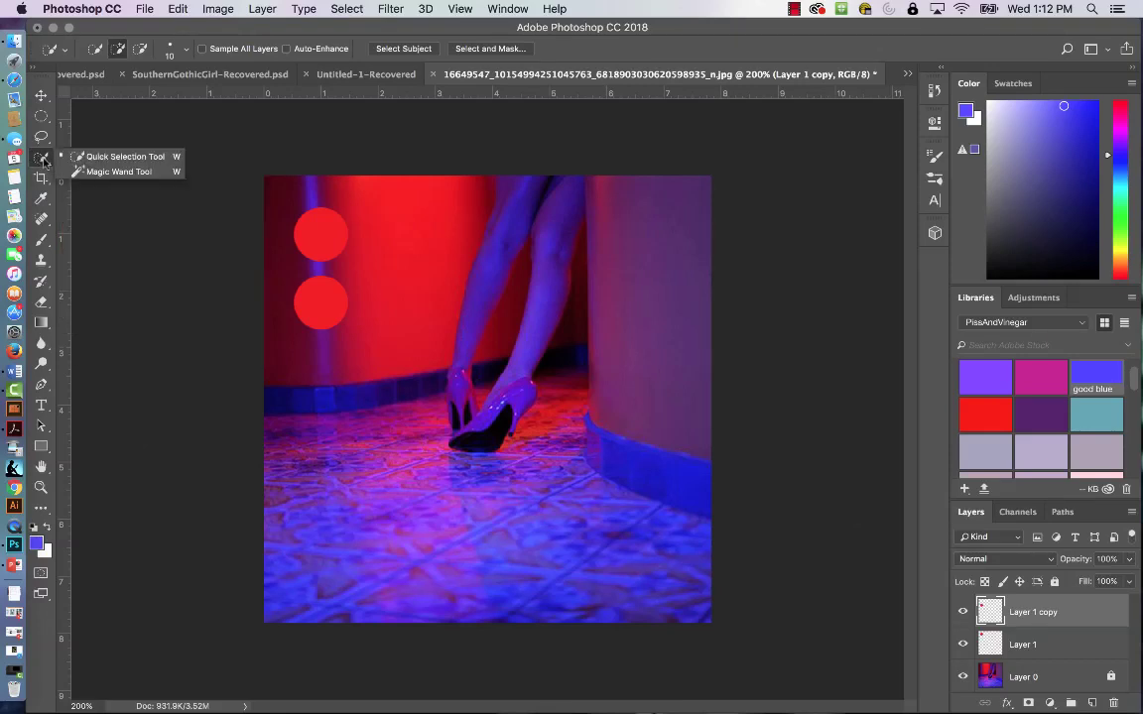
pyautogui.click(96, 175)
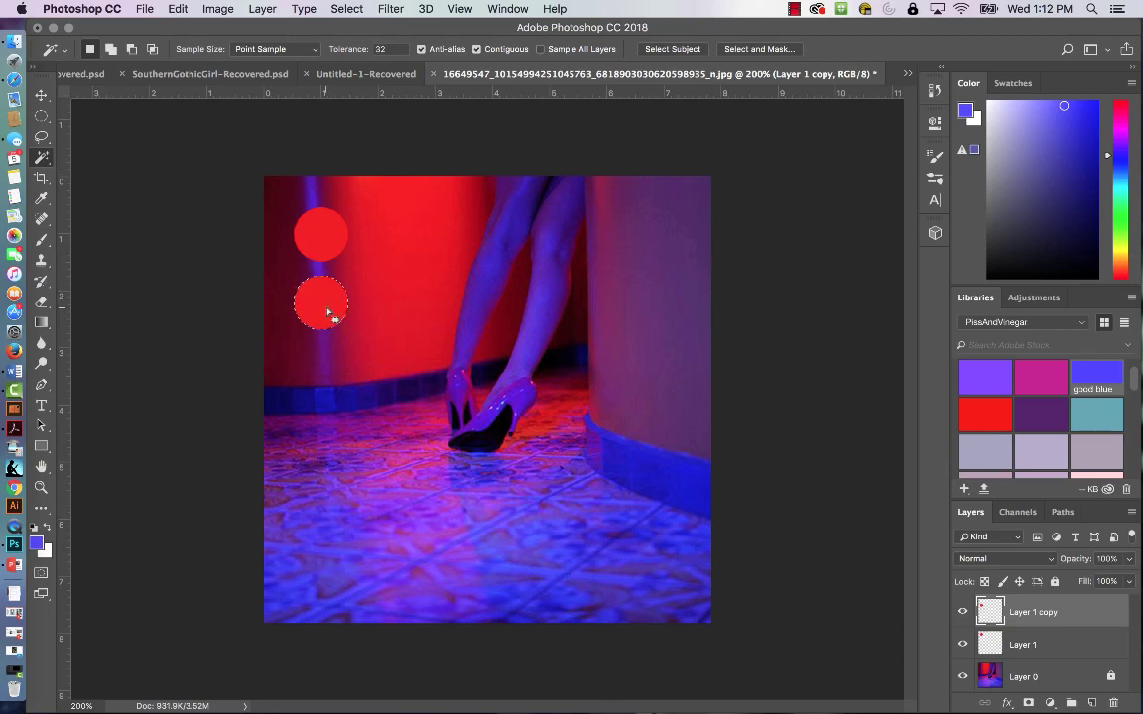
pyautogui.hotkey('shift', 'BackSpace')
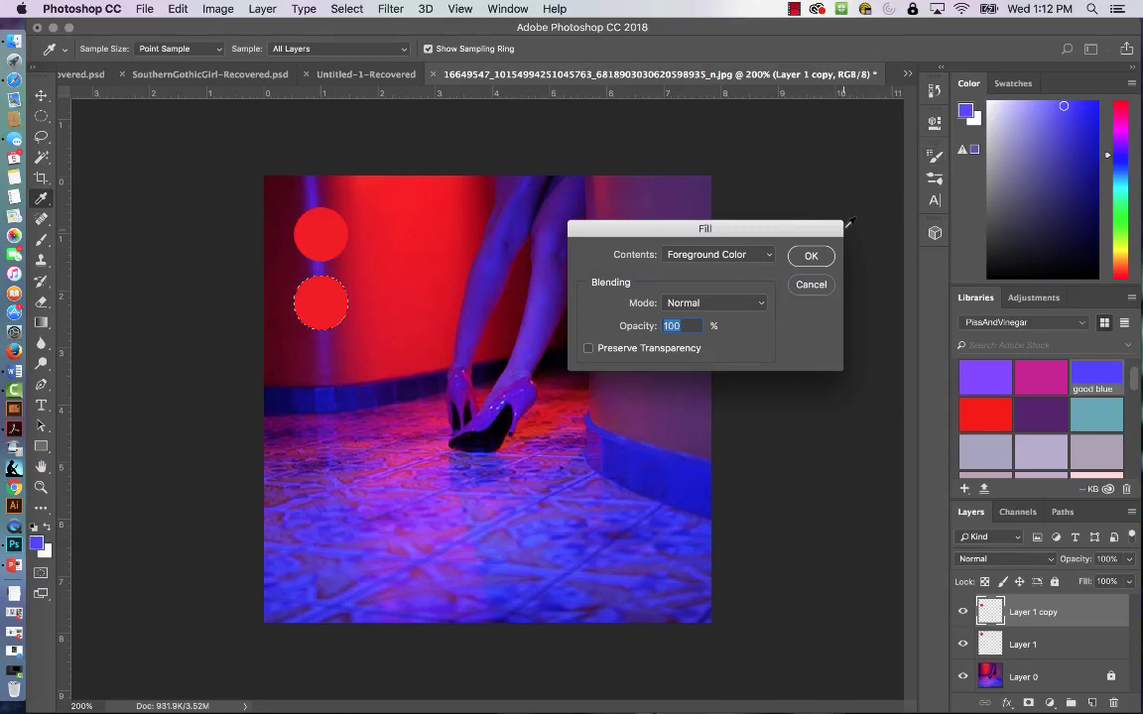
pyautogui.click(812, 257)
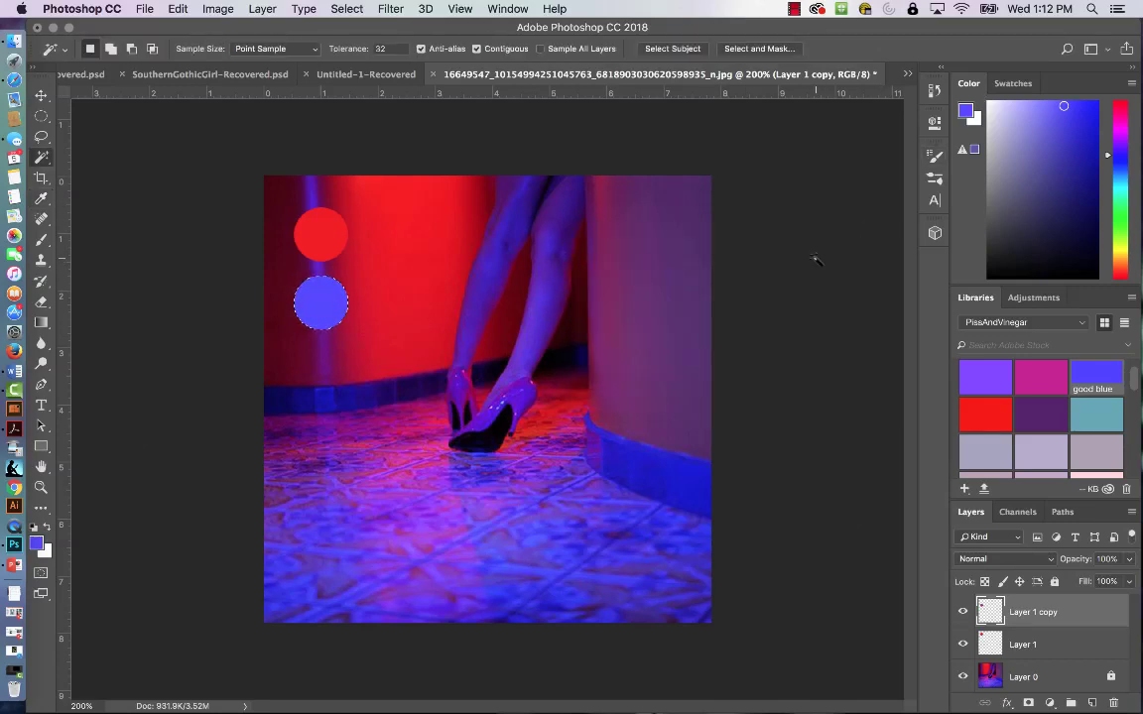
pyautogui.hotkey('ctrl', 'd')
# Duplicate the blue circle directly below it and fill the Magic Wand-selected copy with the nice pink library swatch at 100% opacity.
pyautogui.press('v')
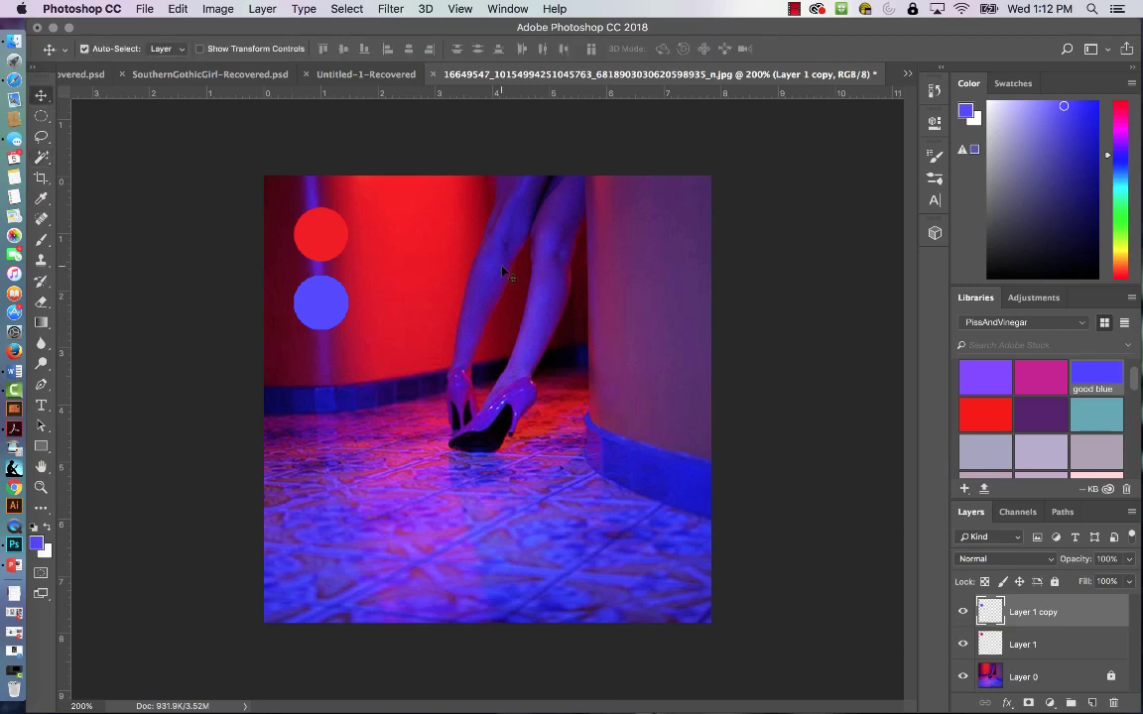
pyautogui.moveTo(324, 313); pyautogui.dragTo(329, 378)
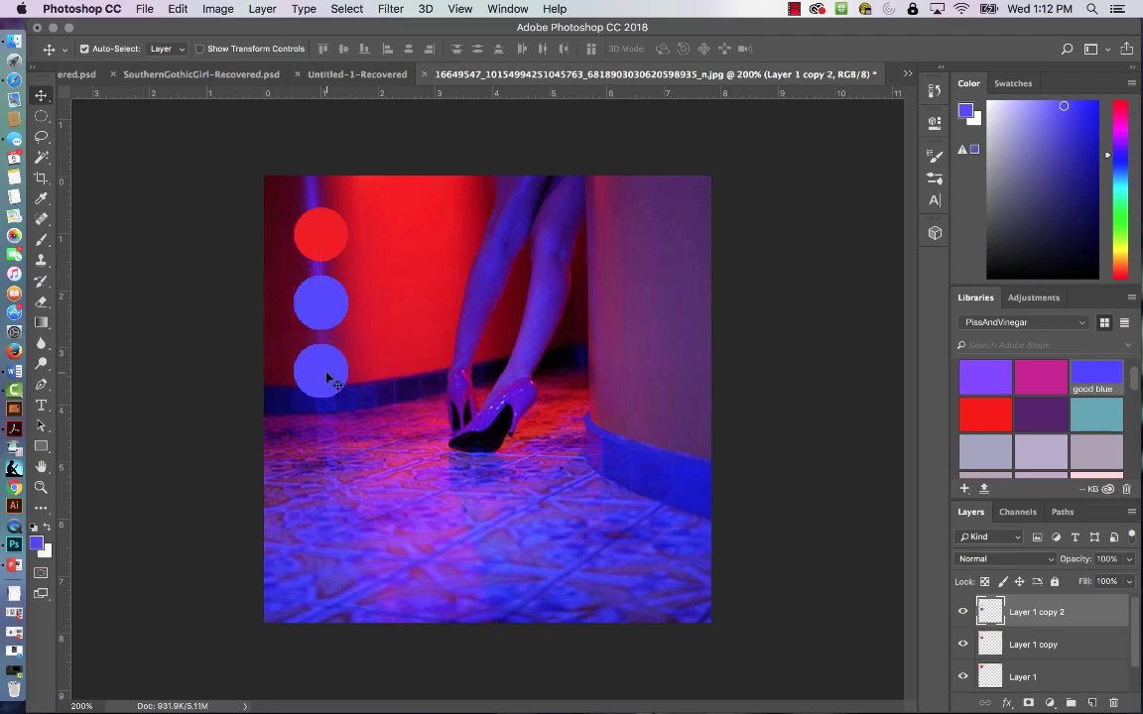
pyautogui.click(44, 159)
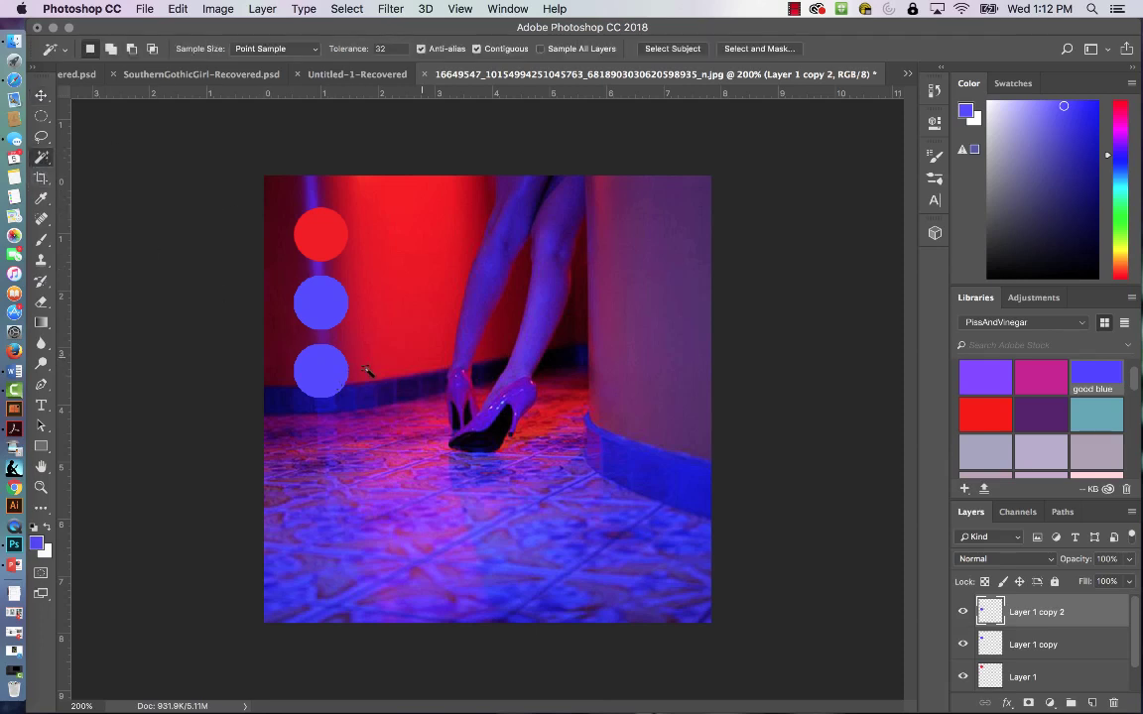
pyautogui.click(1039, 377)
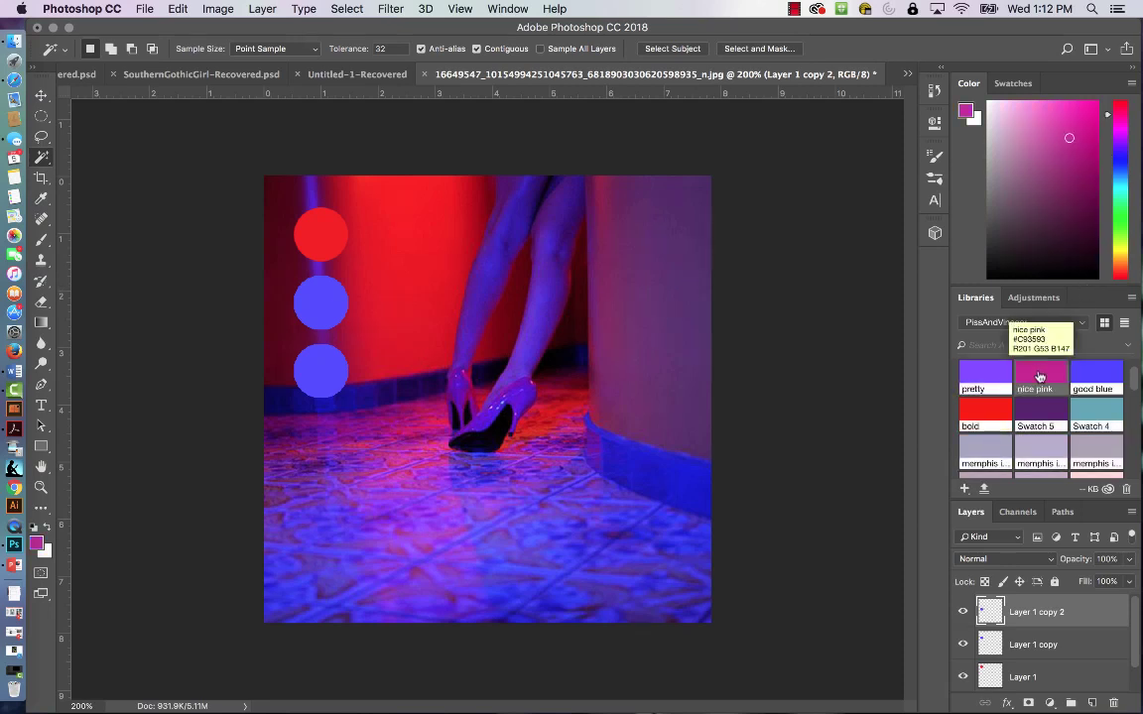
pyautogui.click(319, 383)
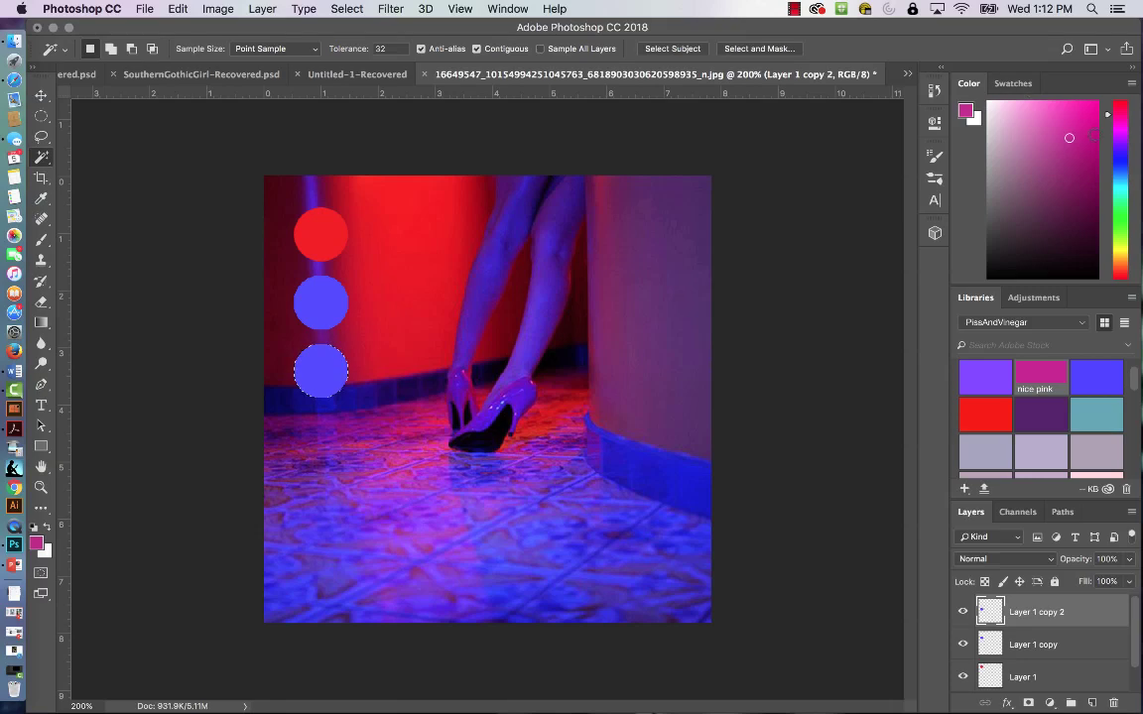
pyautogui.click(178, 8)
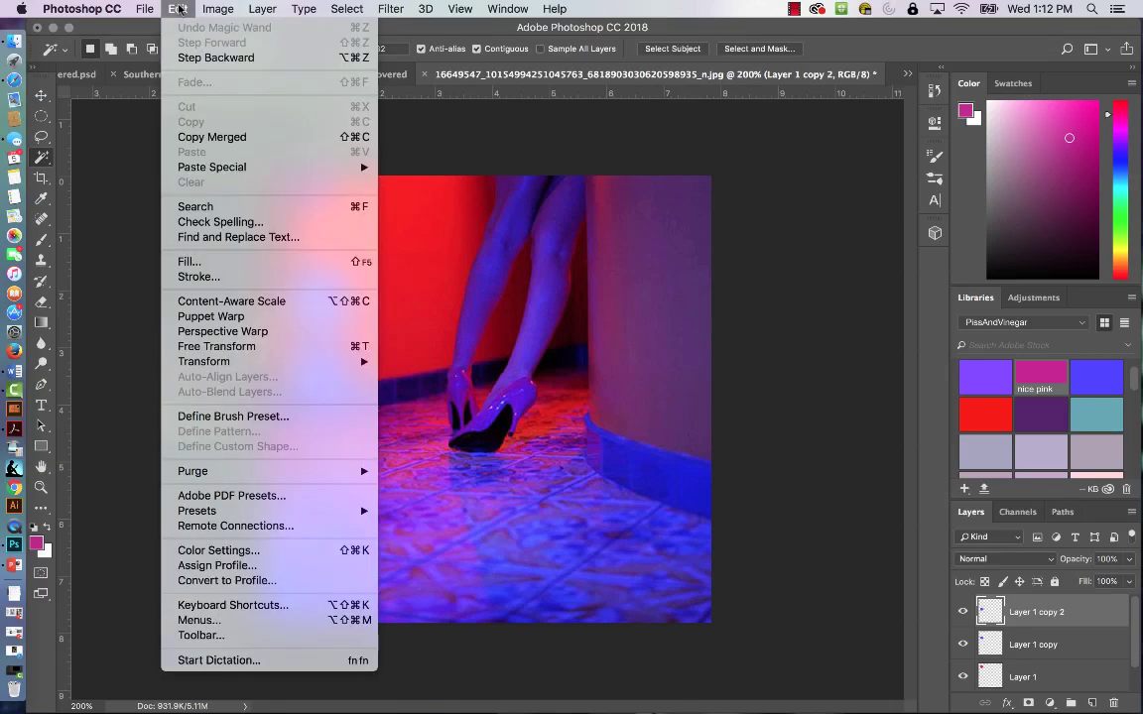
pyautogui.click(224, 261)
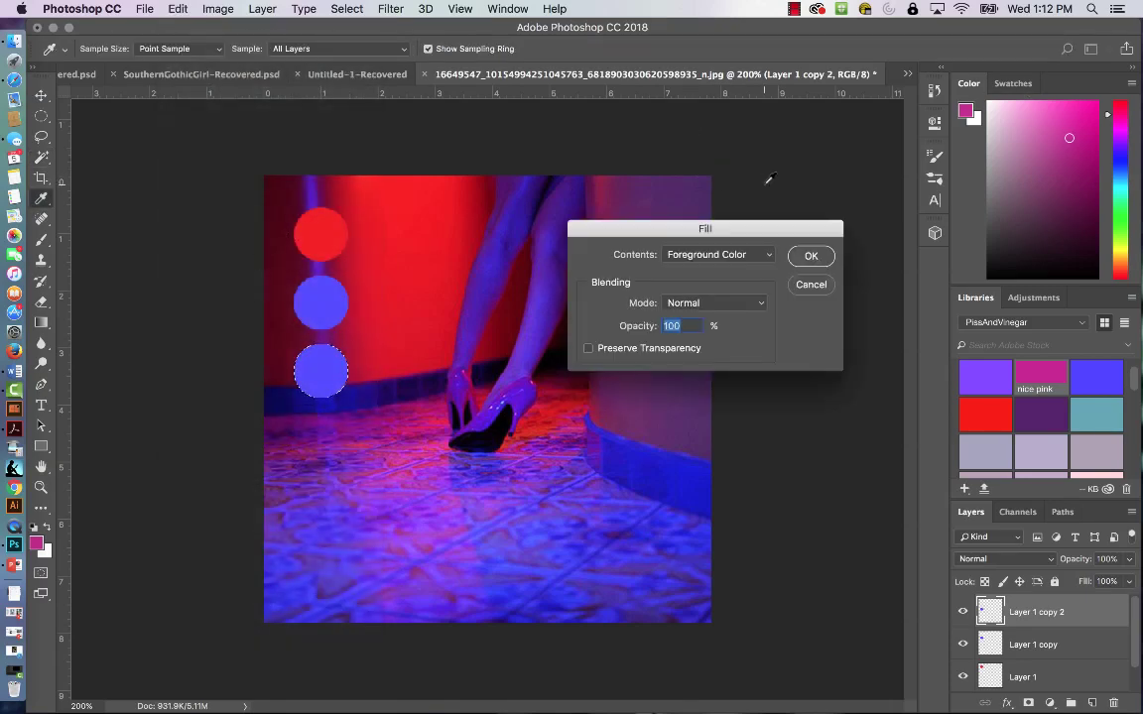
pyautogui.press('Return')
pyautogui.press('w')
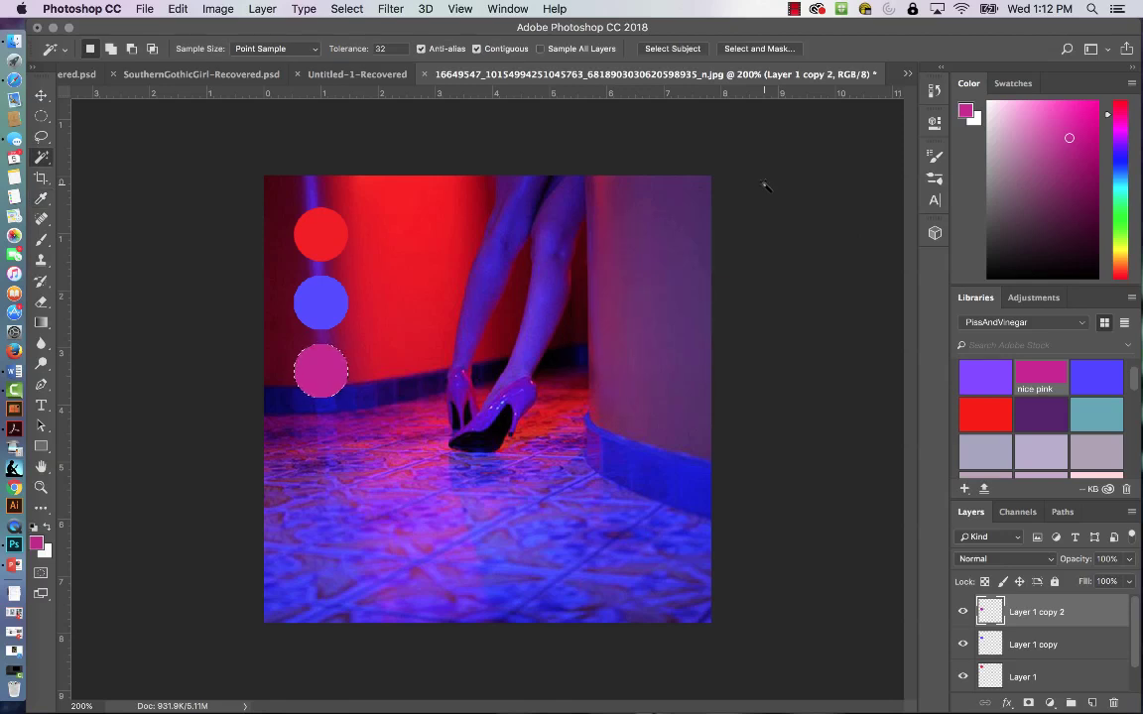
# Deselect the nice pink circle and duplicate it directly below the original.
pyautogui.press('super+d')
pyautogui.press('v')
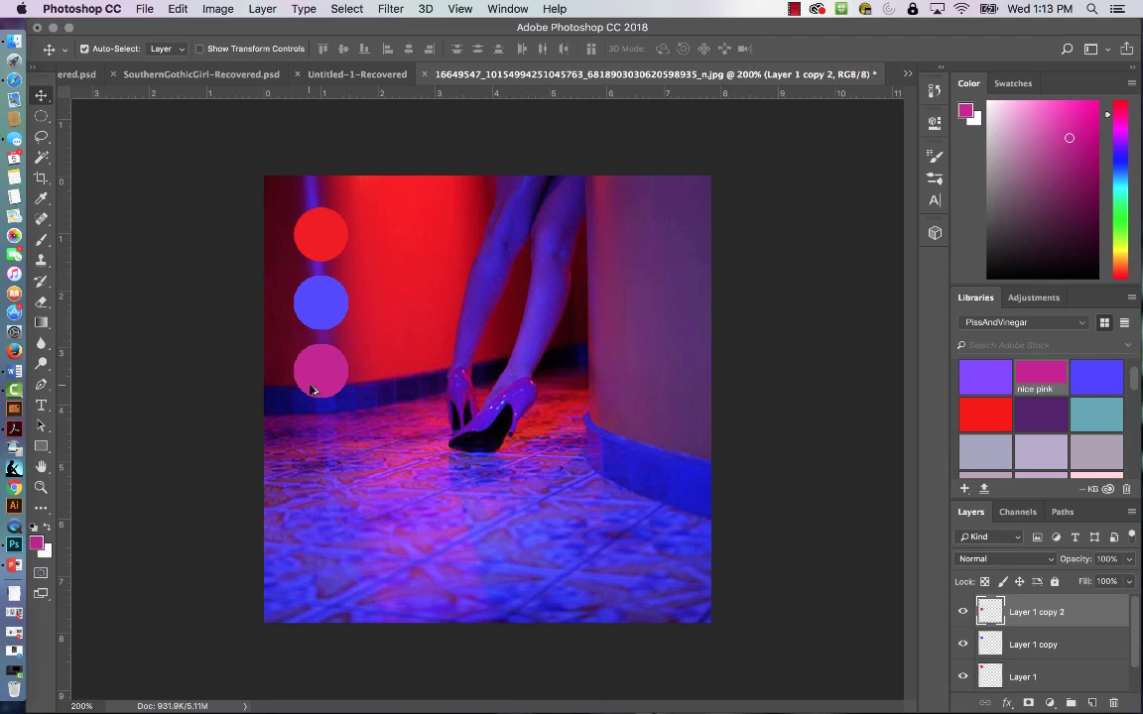
pyautogui.moveTo(321, 385); pyautogui.dragTo(324, 451)
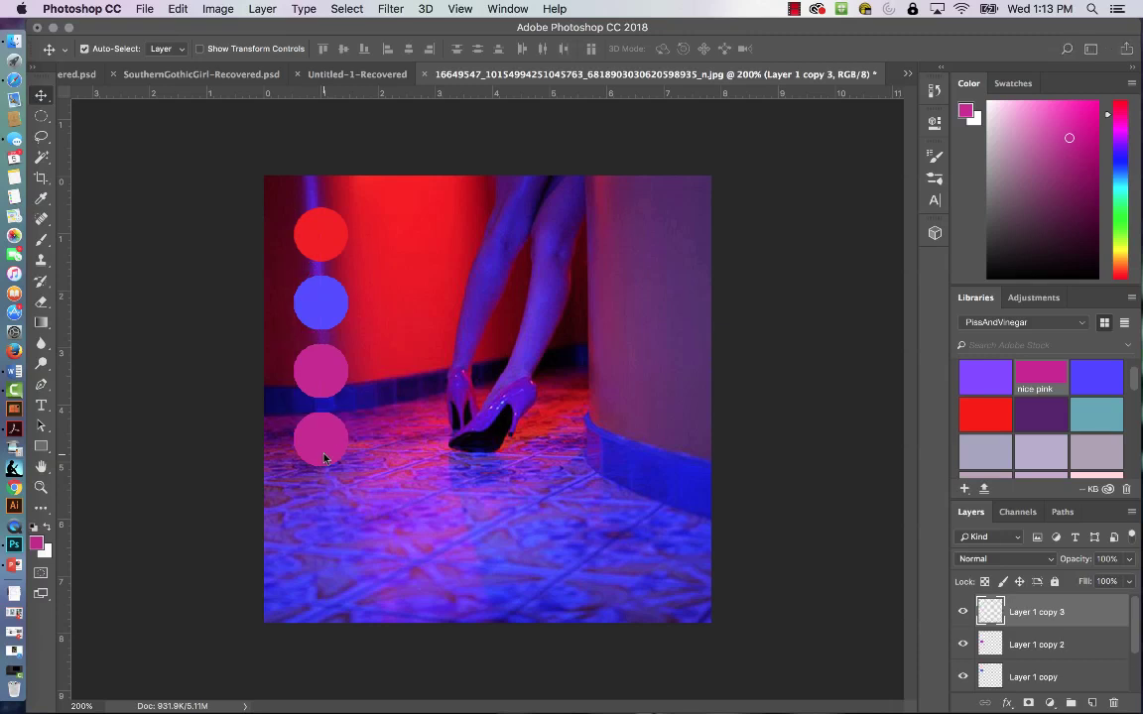
# Select the duplicated pink circle with the Magic Wand, fill it with the pretty library swatch at 100% opacity in Normal mode, and deselect it.
pyautogui.click(41, 157)
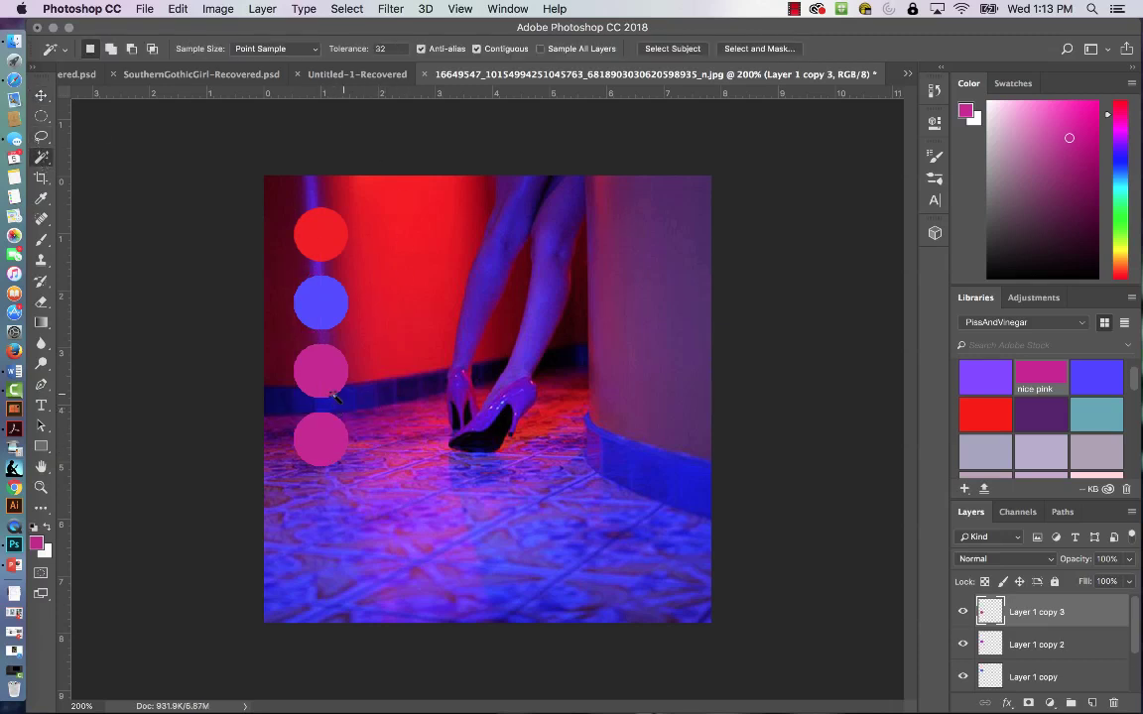
pyautogui.click(319, 439)
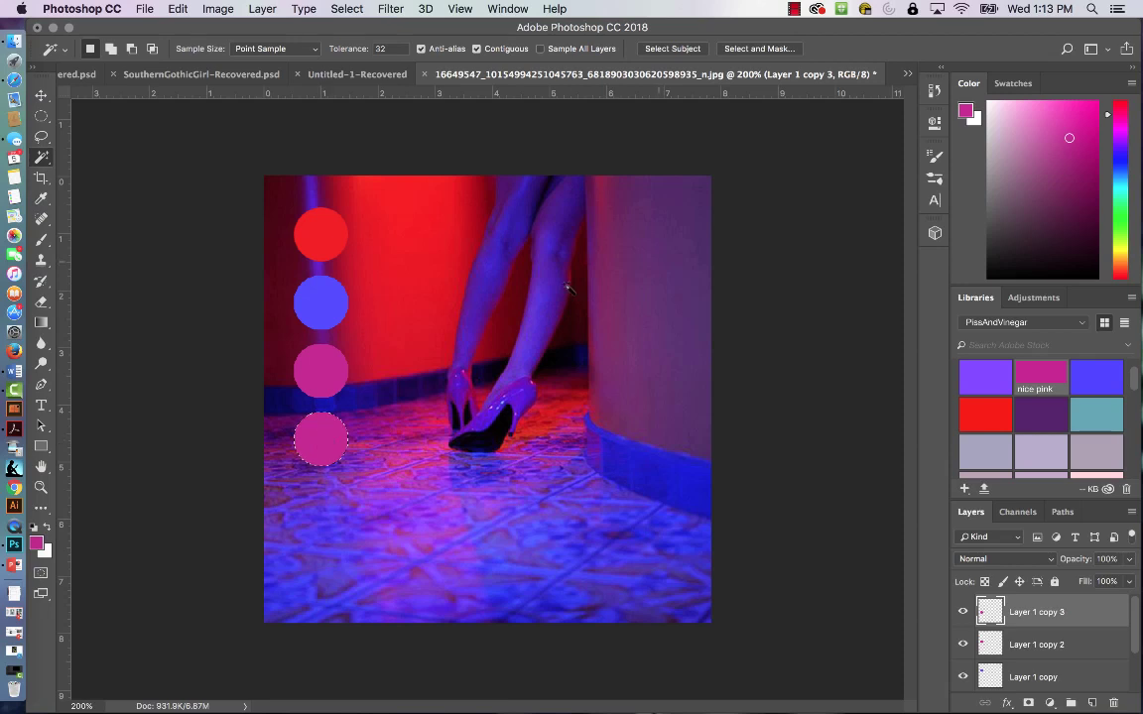
pyautogui.click(985, 378)
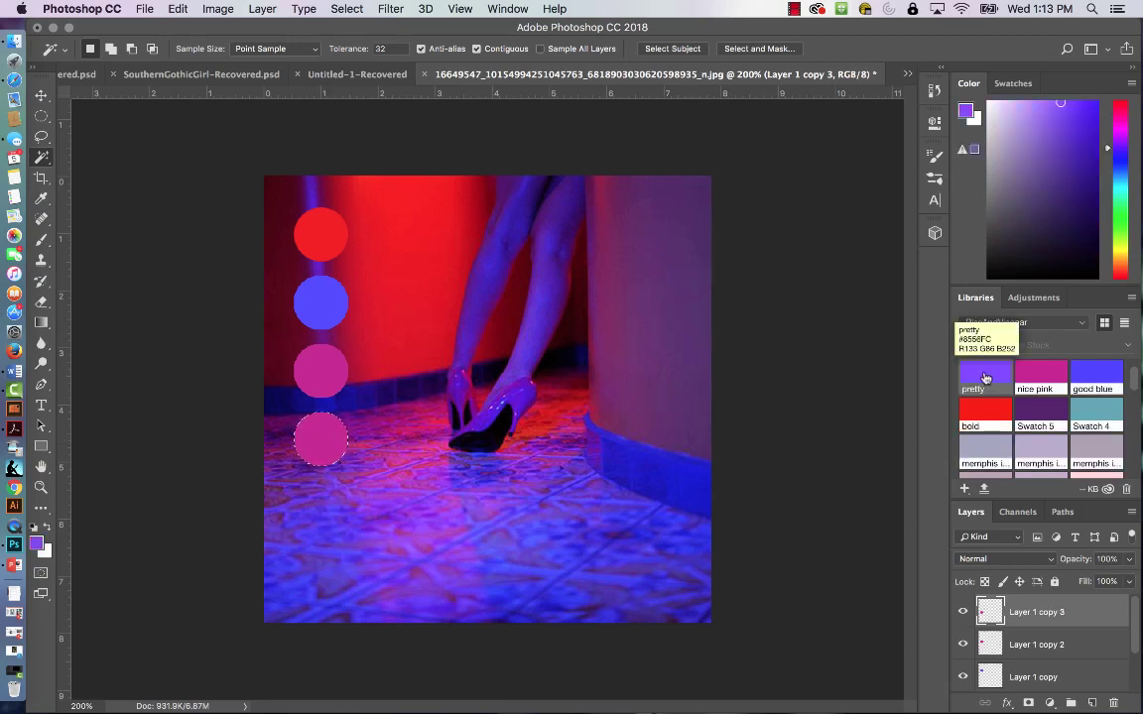
pyautogui.hotkey('shift', 'BackSpace')
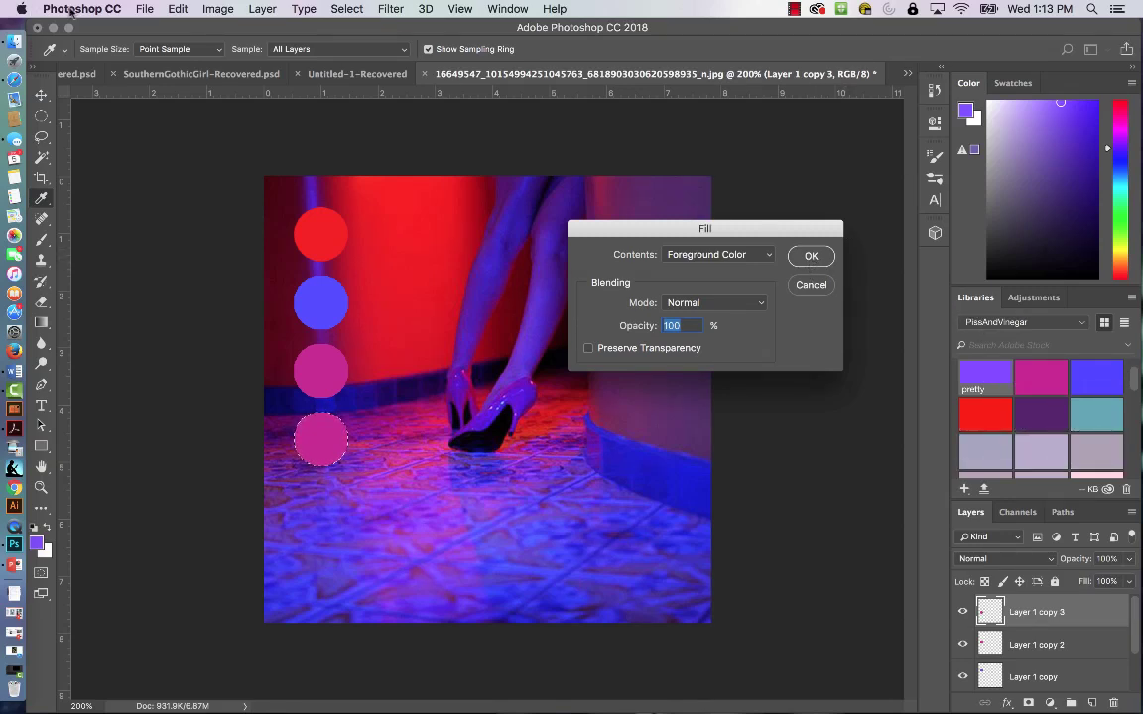
pyautogui.click(811, 256)
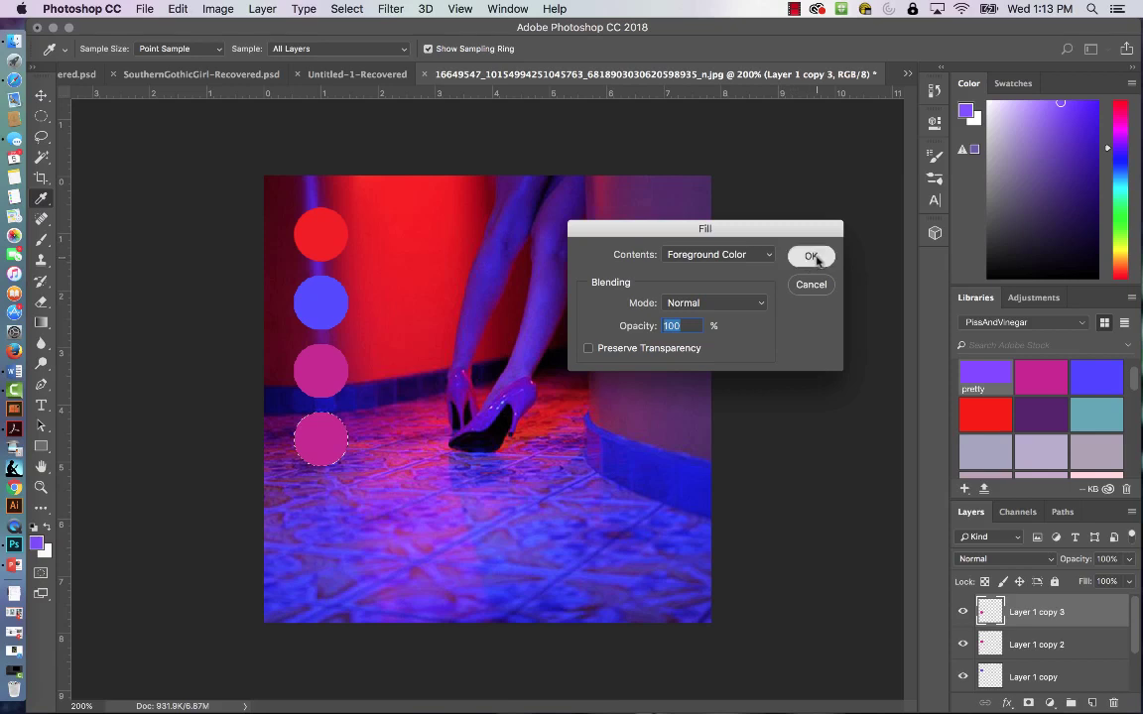
pyautogui.press('w')
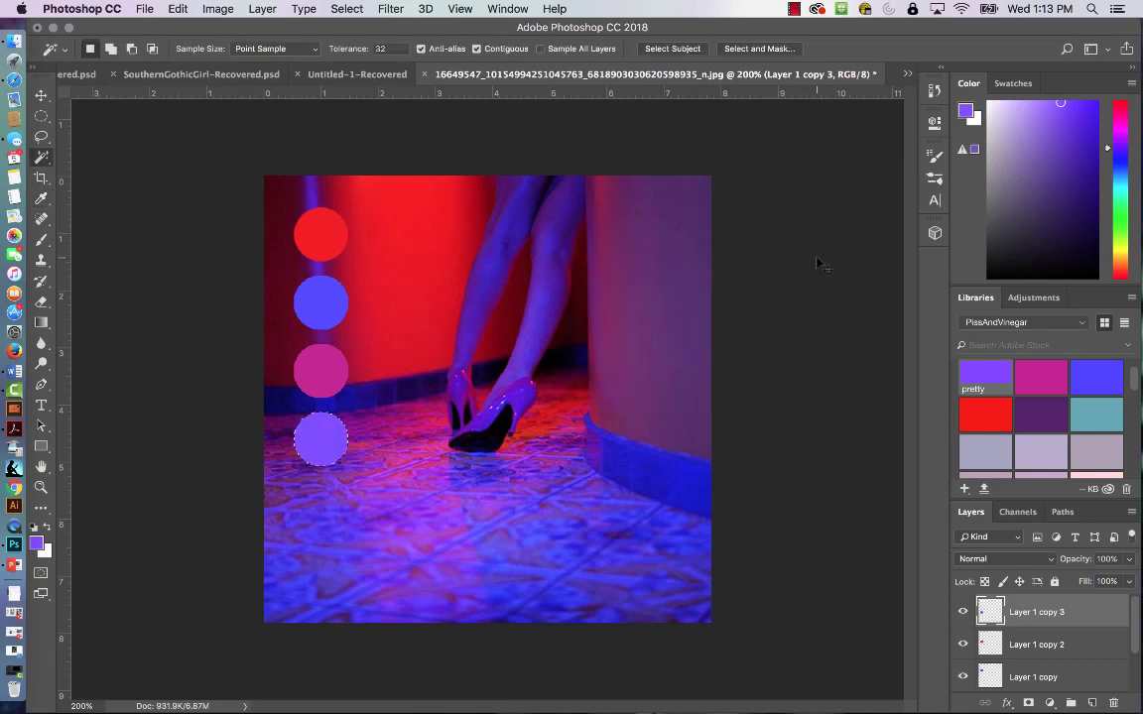
pyautogui.press('super+d')
# Duplicate the purple circle directly below it and set the pale pink library swatch as foreground color.
pyautogui.press('v')
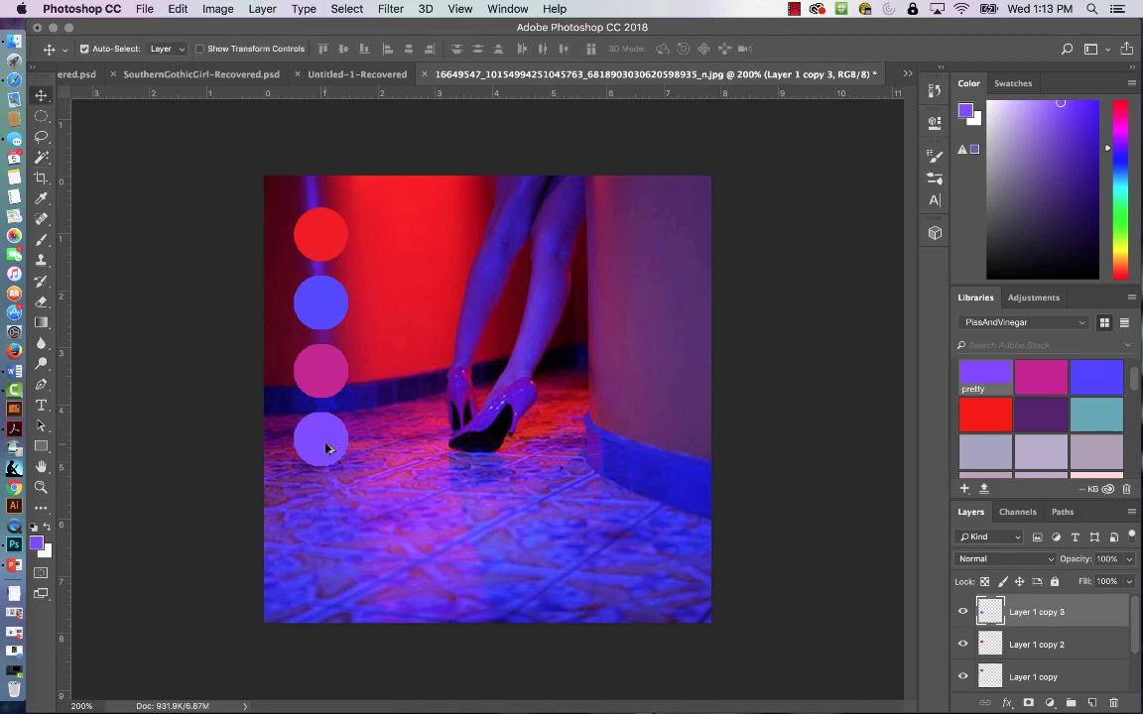
pyautogui.moveTo(326, 448); pyautogui.dragTo(331, 508)
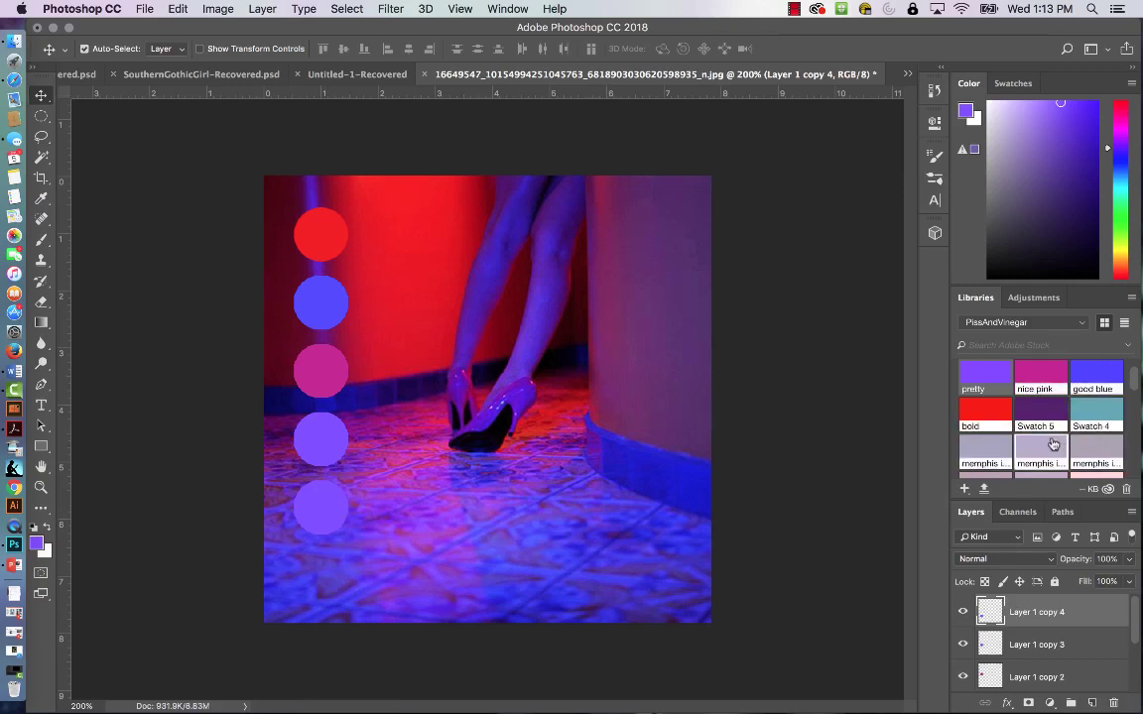
pyautogui.scroll(-1, 1071, 443)
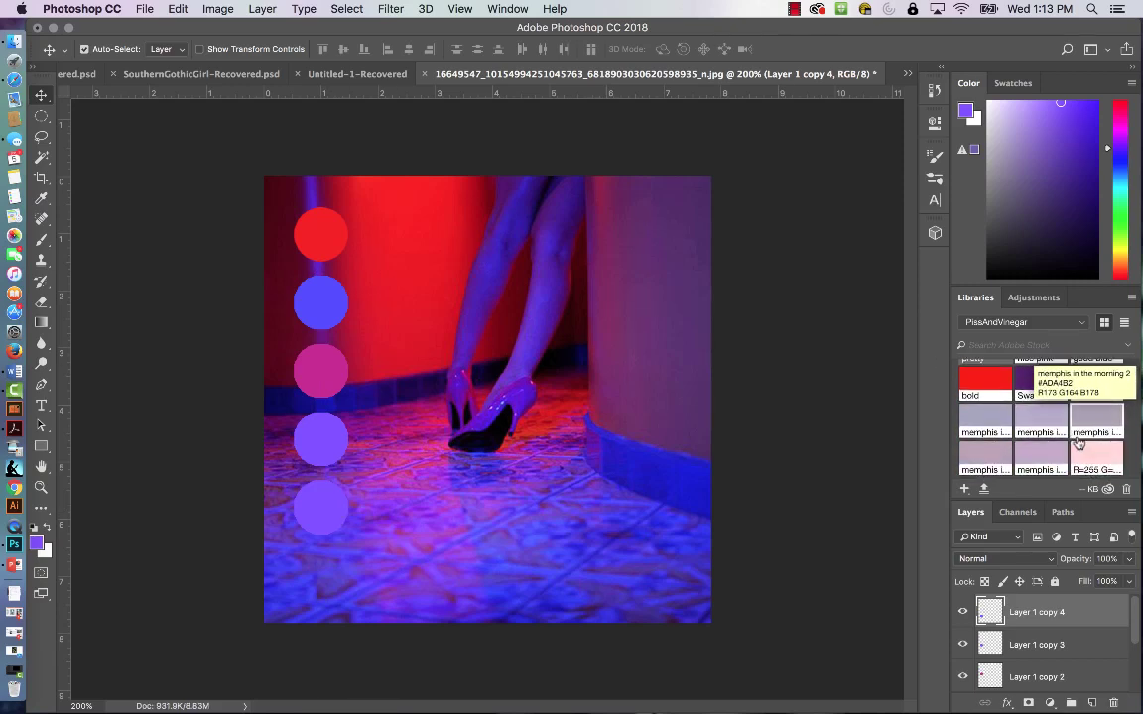
pyautogui.click(1096, 458)
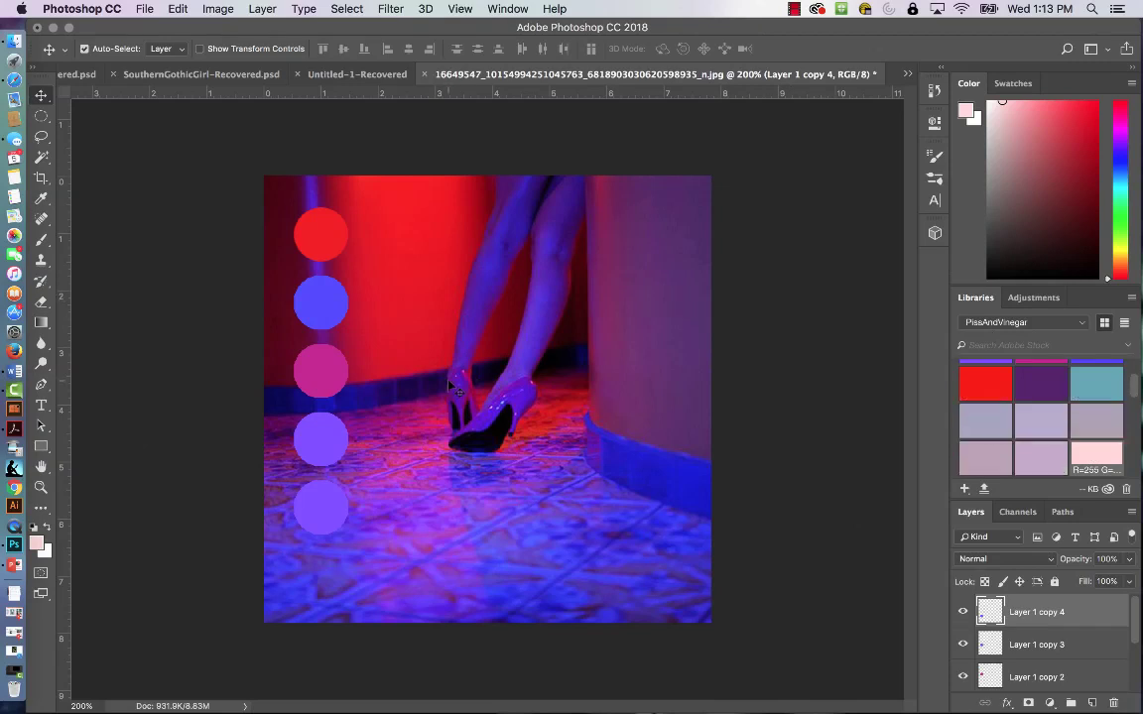
# Select the duplicated purple circle with the Magic Wand, fill it with the pale pink foreground color at 100% opacity, and deselect it.
pyautogui.click(42, 157)
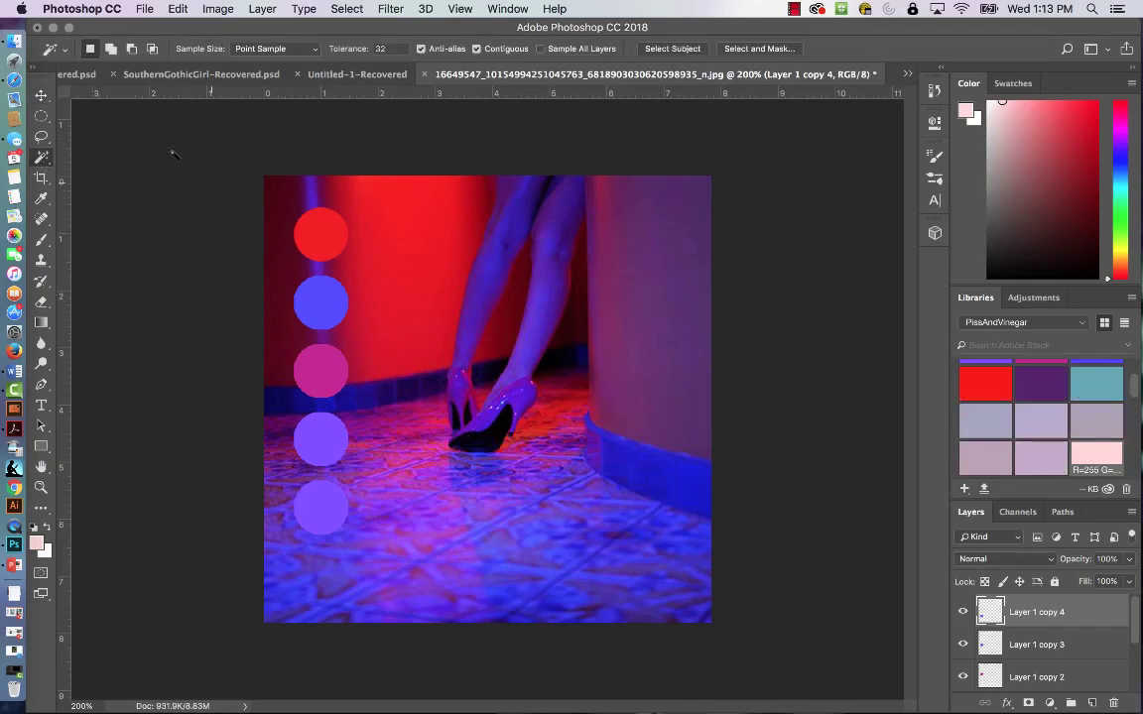
pyautogui.click(321, 518)
pyautogui.press('i')
pyautogui.hotkey('shift', 'BackSpace')
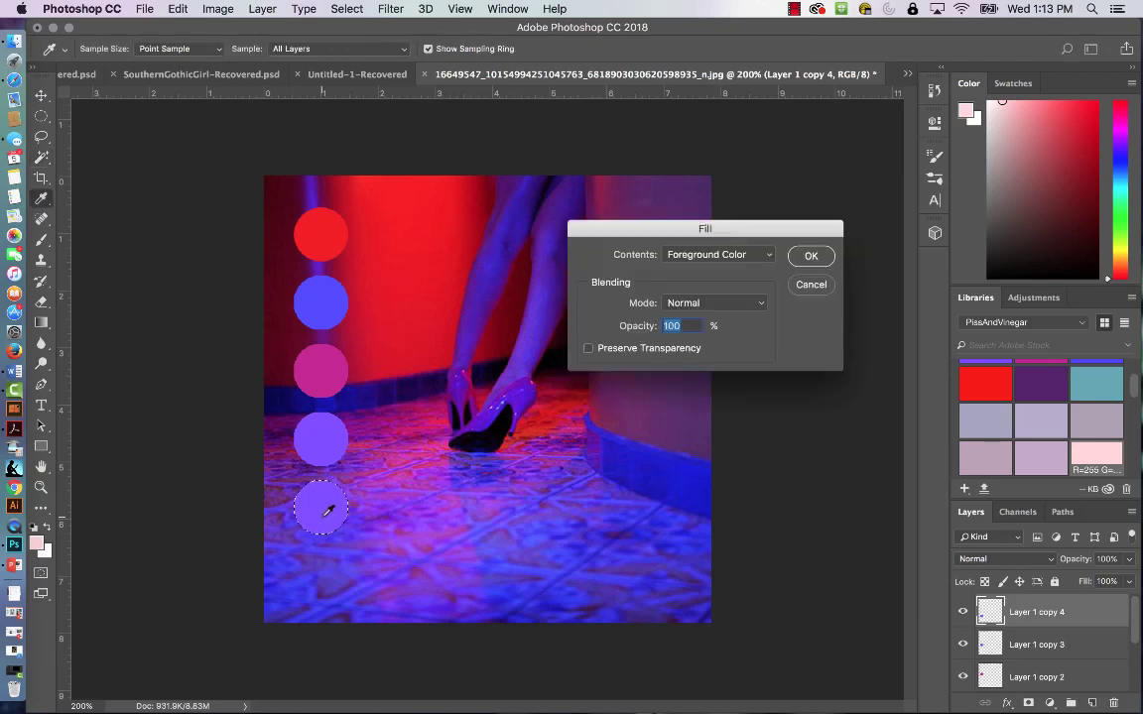
pyautogui.click(810, 256)
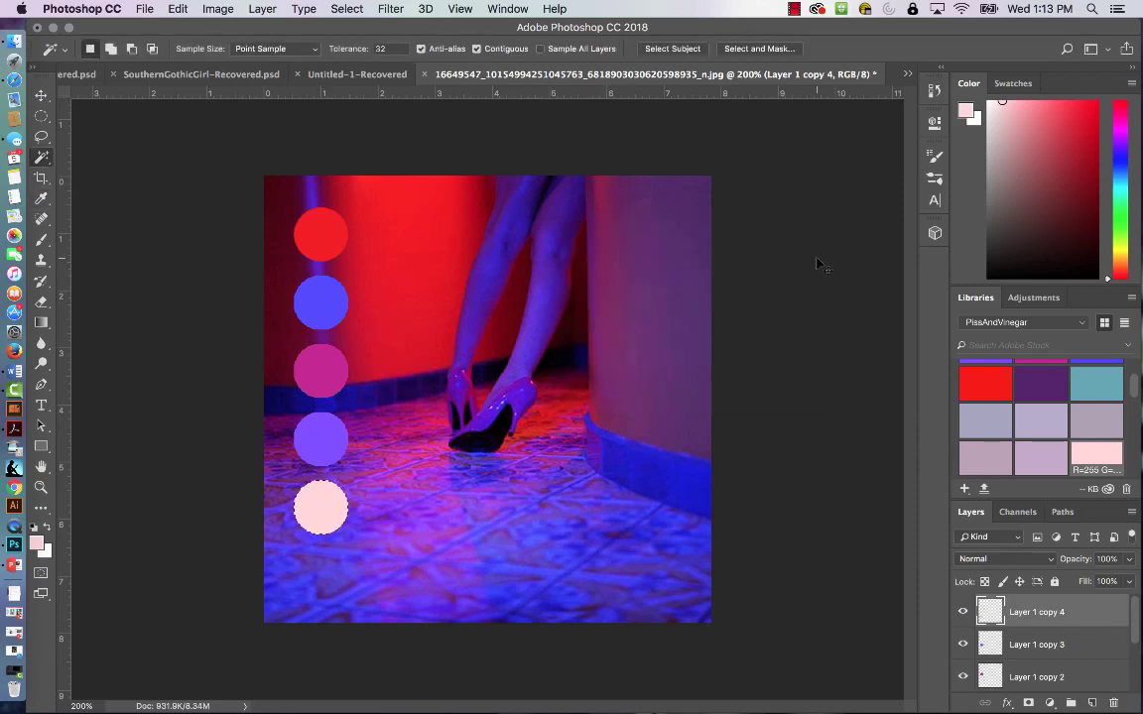
pyautogui.press('super+d')
# Duplicate the pale pink circle directly below it and set the teal Swatch 4 as foreground color.
pyautogui.press('v')
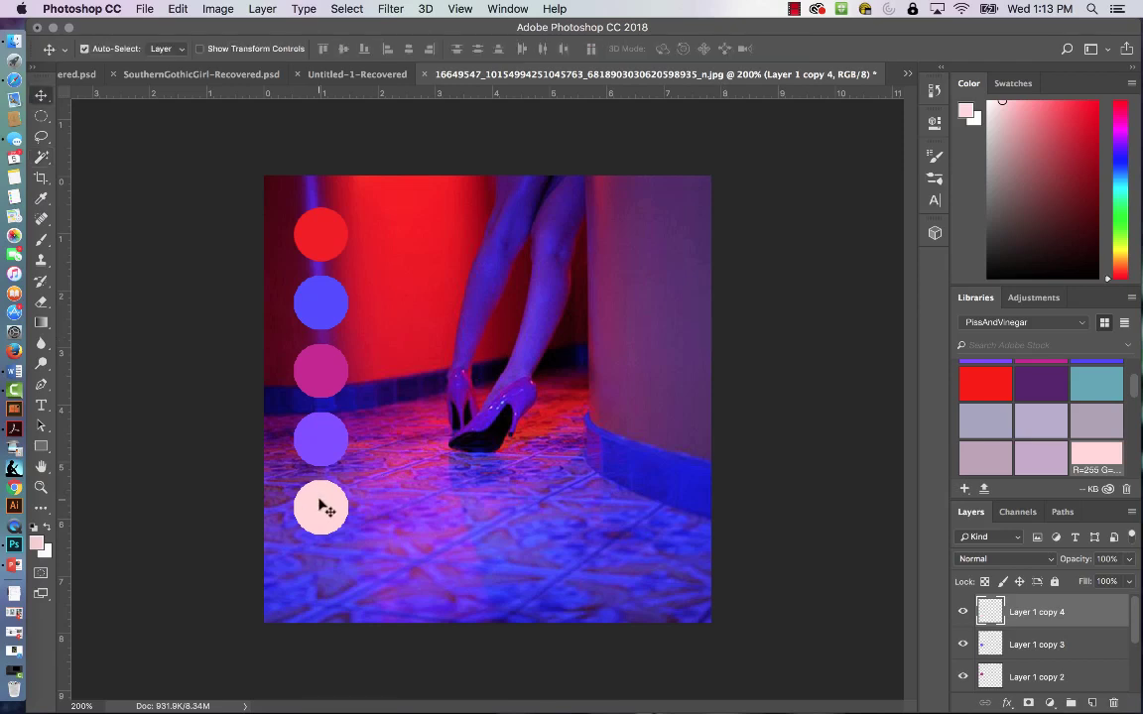
pyautogui.moveTo(323, 513); pyautogui.dragTo(321, 585)
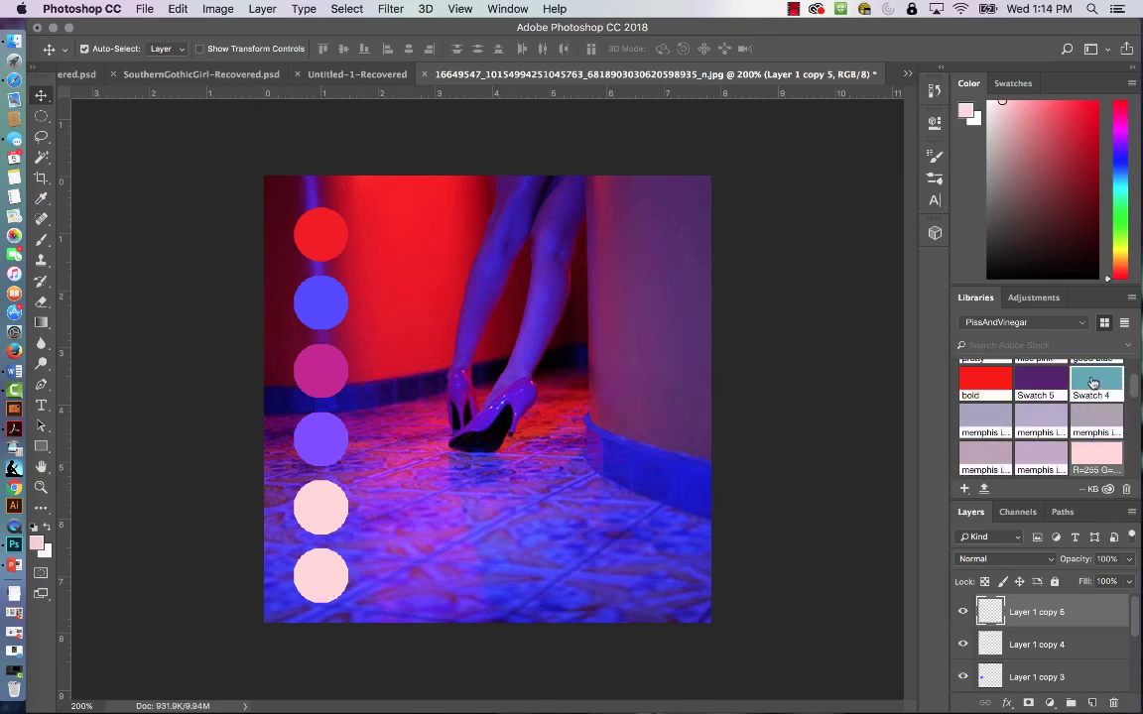
pyautogui.click(1093, 384)
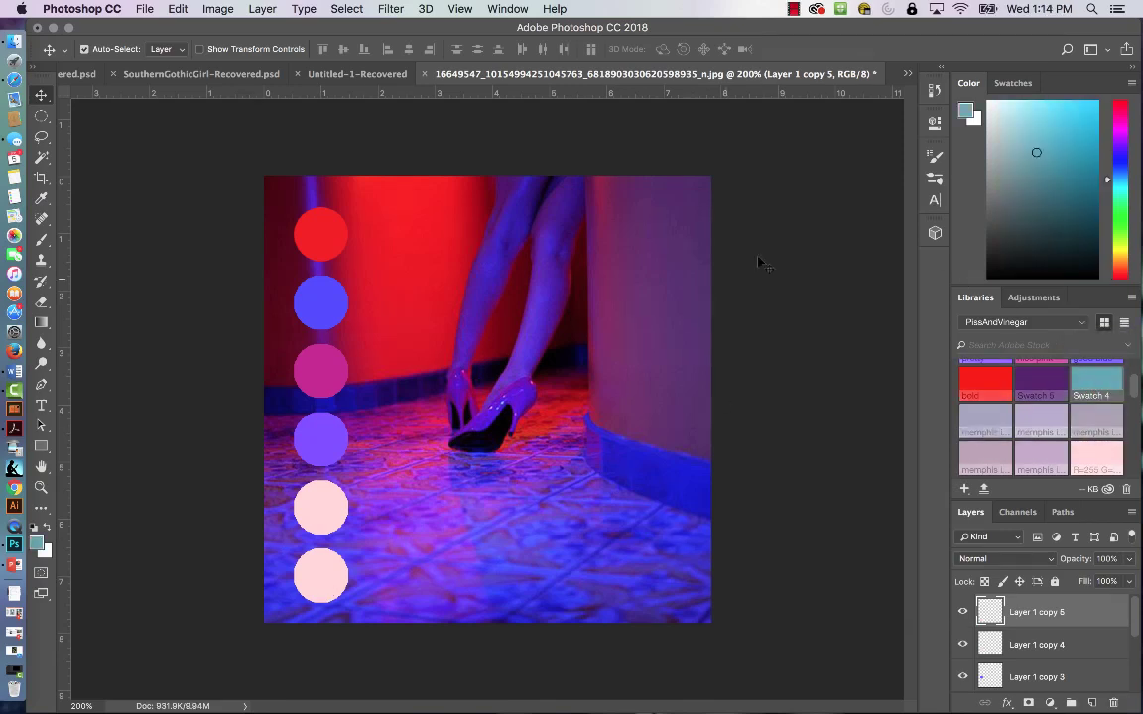
# Try to fill the duplicated pale pink circle with the teal foreground color without a selection, and undo the fill.
pyautogui.hotkey('shift', 'BackSpace')
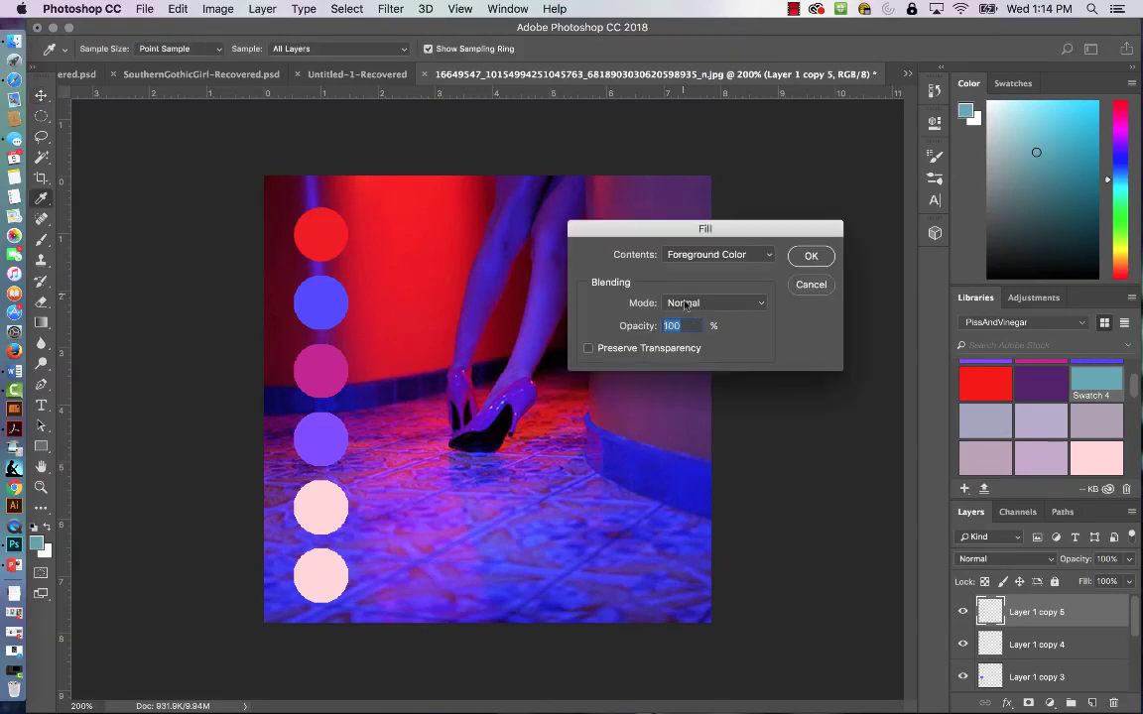
pyautogui.click(810, 256)
pyautogui.press('v')
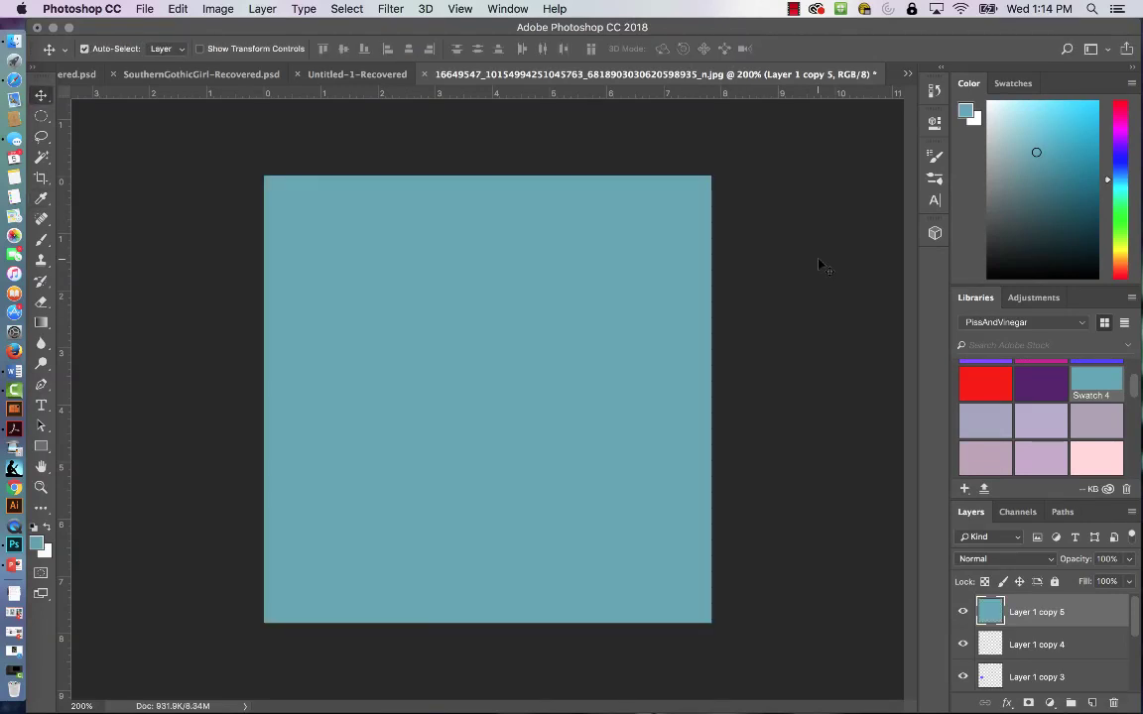
pyautogui.hotkey('ctrl', 'z')
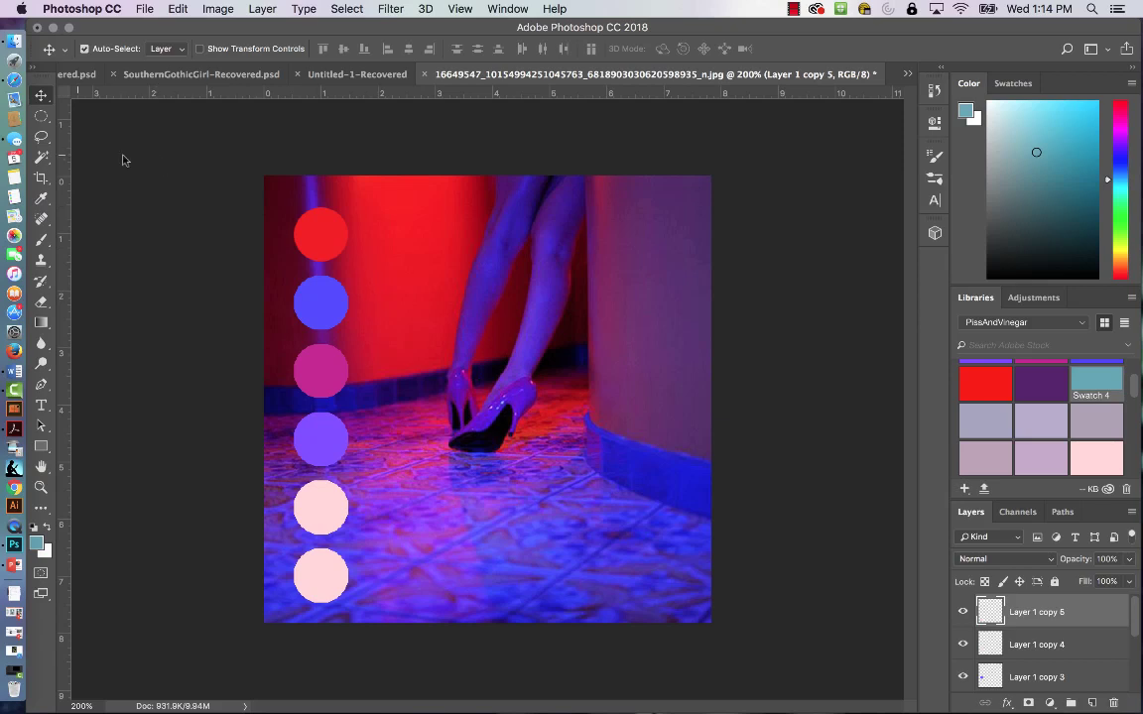
# Select the lowest circle with the Magic Wand, fill it with the teal Swatch 4 foreground color at 100% opacity, and deselect it.
pyautogui.click(42, 156)
pyautogui.click(317, 583)
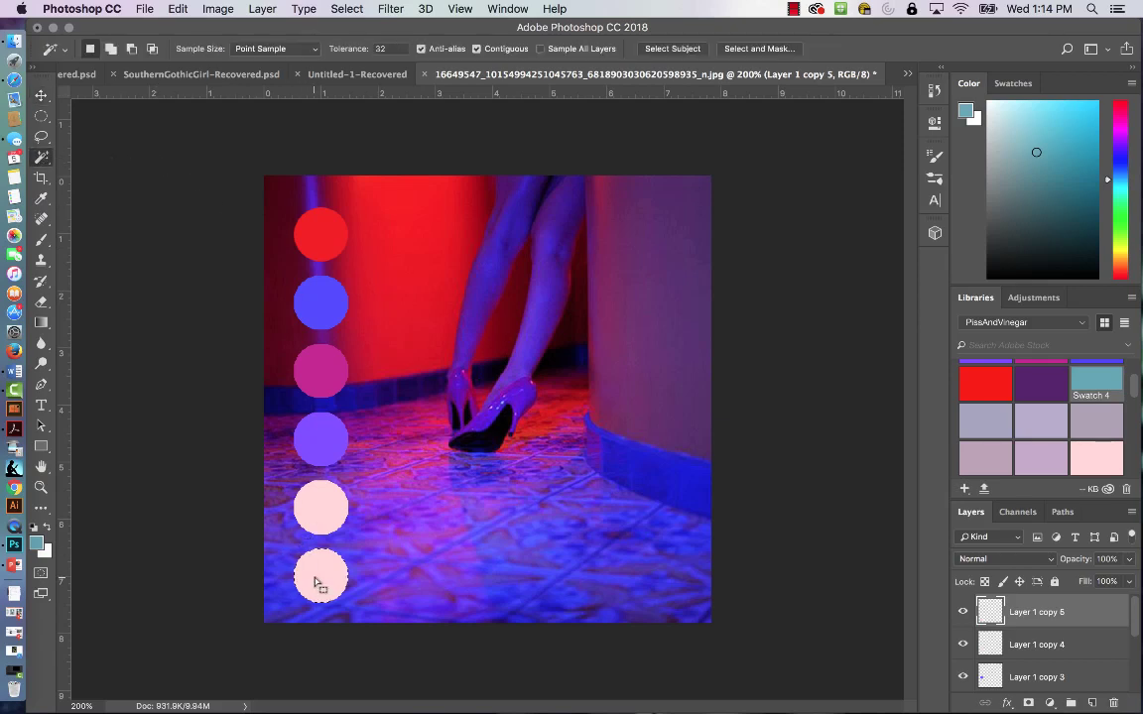
pyautogui.press('i')
pyautogui.hotkey('shift', 'F5')
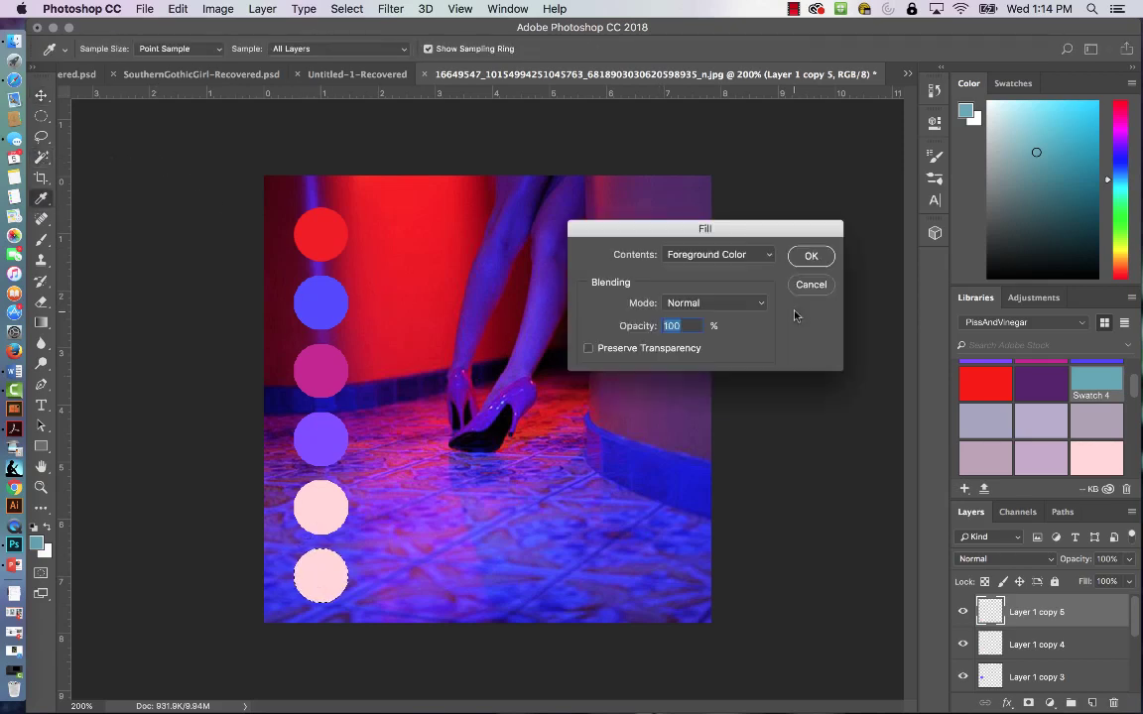
pyautogui.click(809, 256)
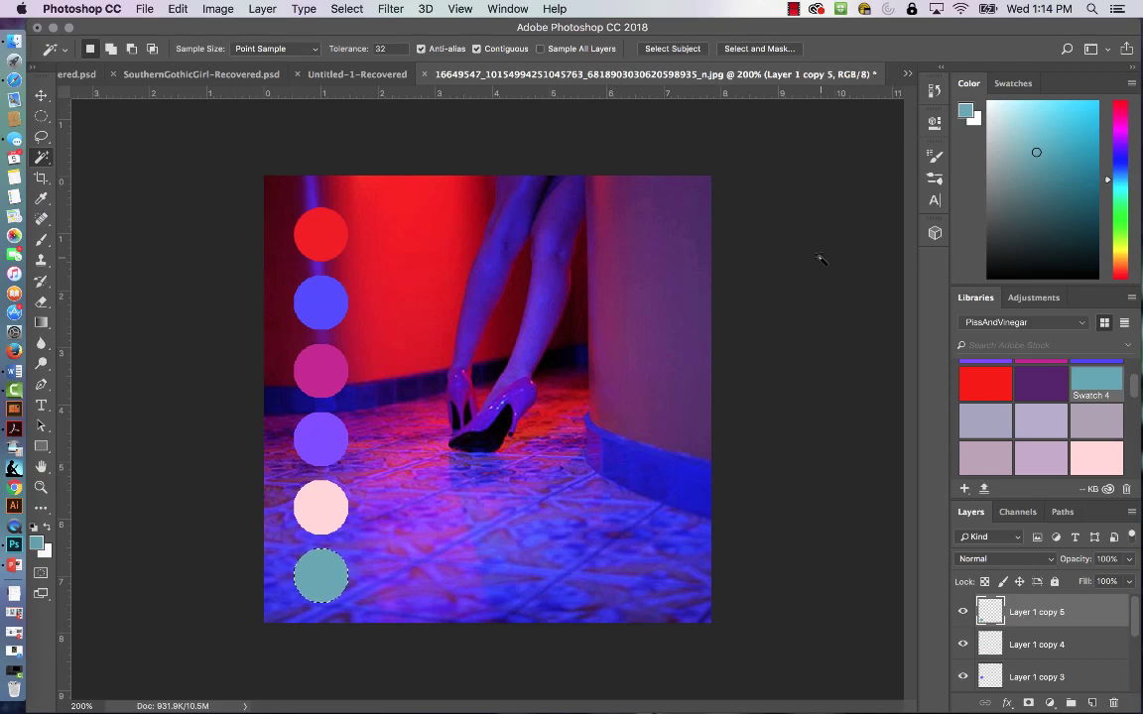
pyautogui.press('super+d')
pyautogui.press('v')
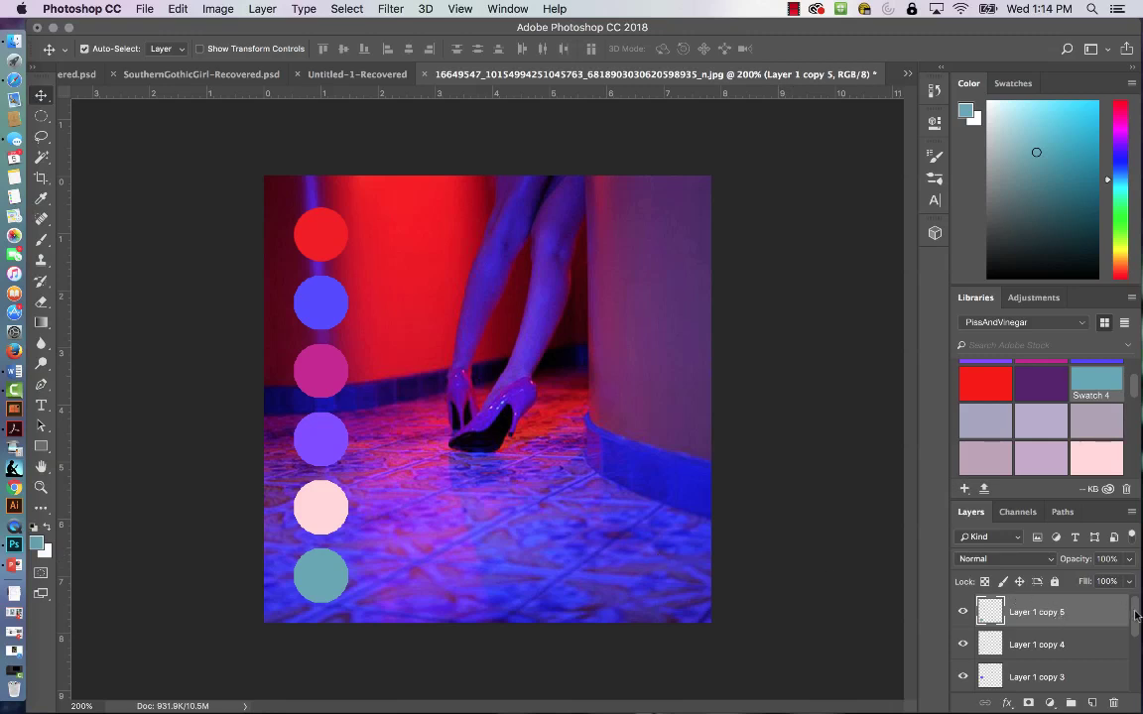
# Select all the circle layers from Layer 1 copy 5 down to Layer 1.
pyautogui.moveTo(1137, 615); pyautogui.dragTo(1138, 674)
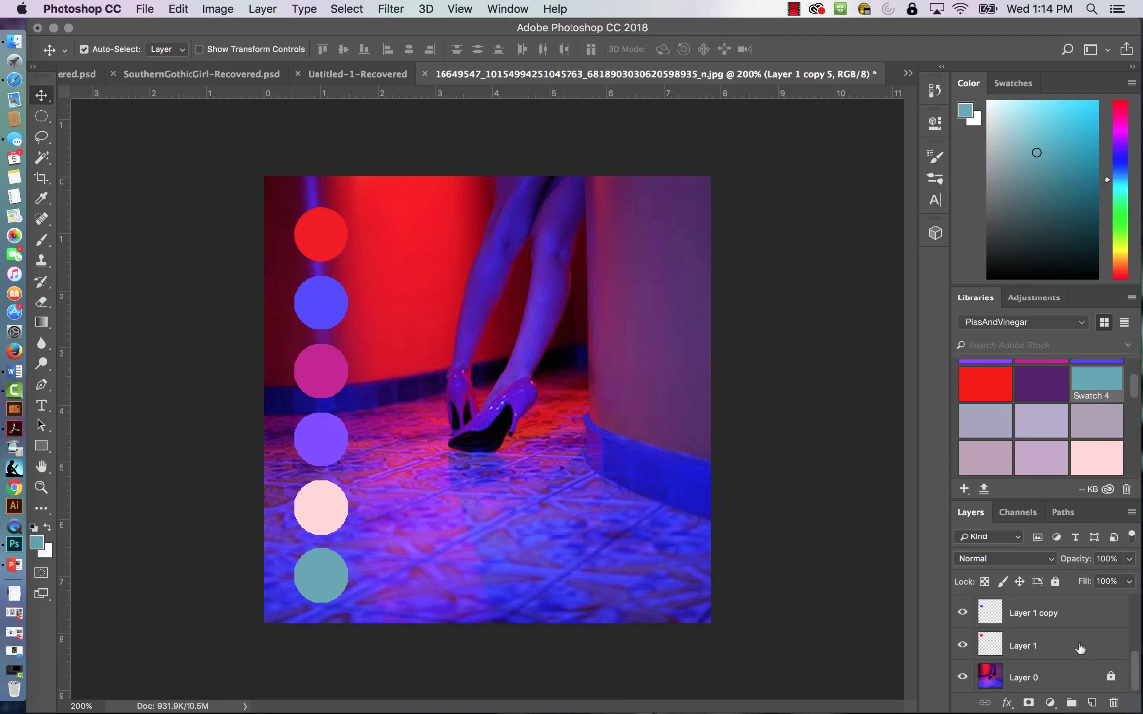
pyautogui.keyDown('shift'); pyautogui.click(1079, 648); pyautogui.keyUp('shift')
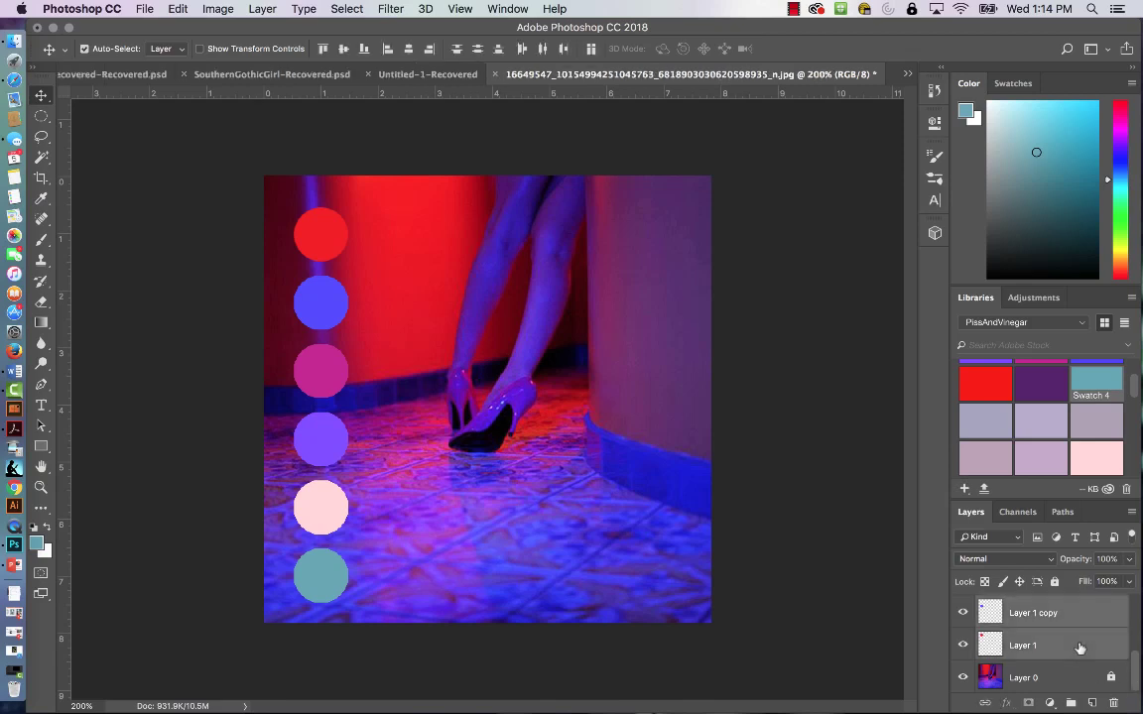
pyautogui.press('super+j')
pyautogui.press('super+j')
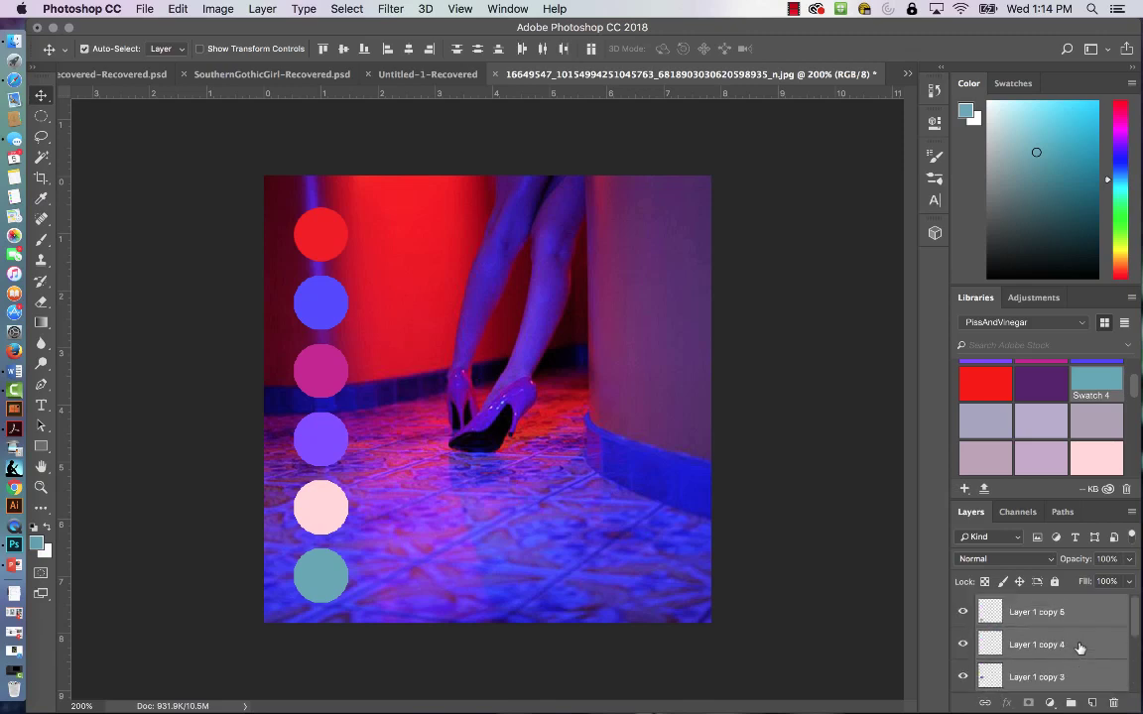
pyautogui.scroll(-3, 1079, 645)
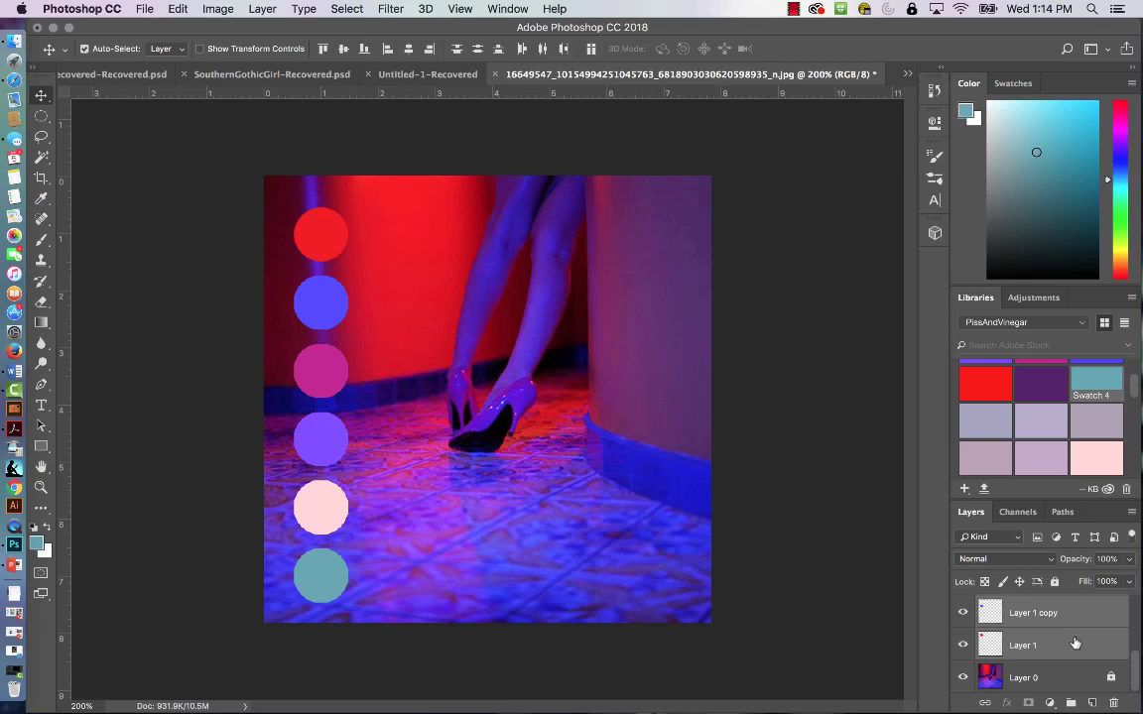
# Select the circle layers from Layer 1 up to Layer 1 copy 5 and move the column of circles slightly up and left.
pyautogui.click(1073, 645)
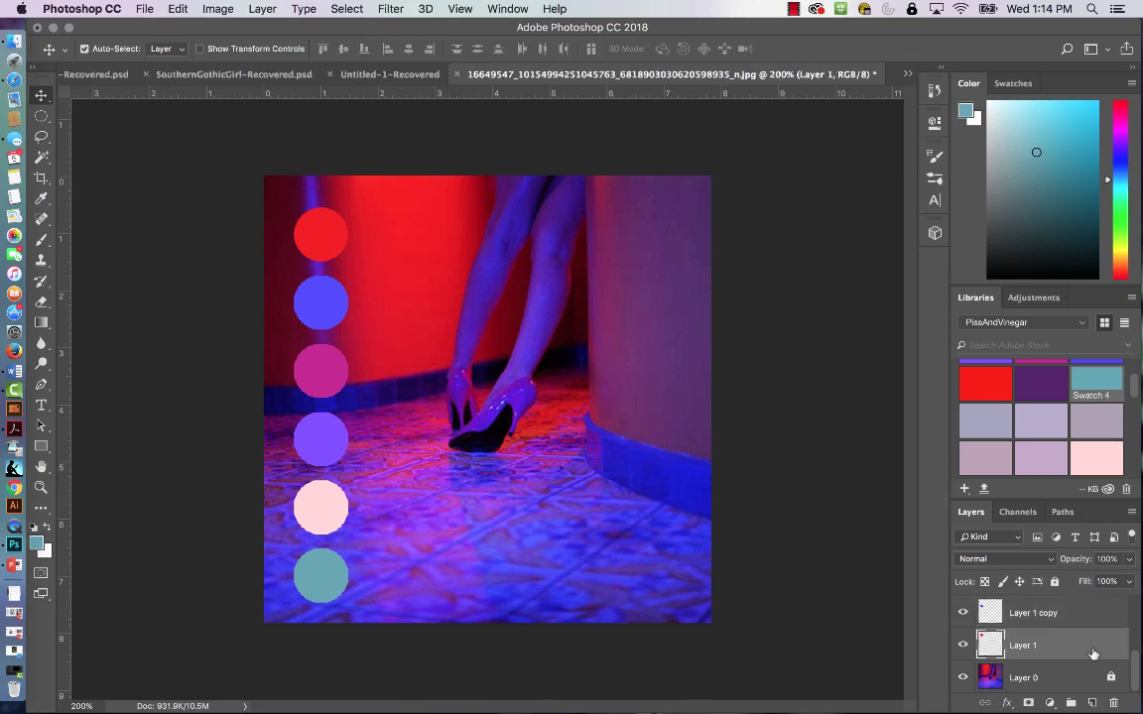
pyautogui.scroll(3, 1071, 640)
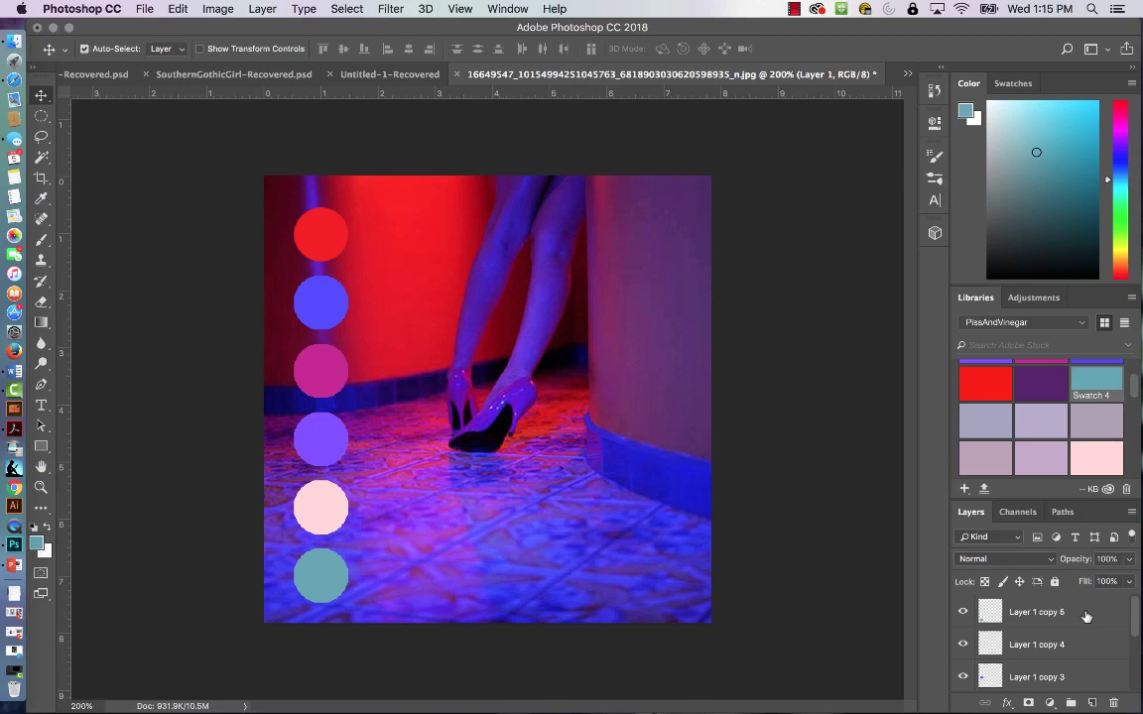
pyautogui.keyDown('shift'); pyautogui.click(1086, 616); pyautogui.keyUp('shift')
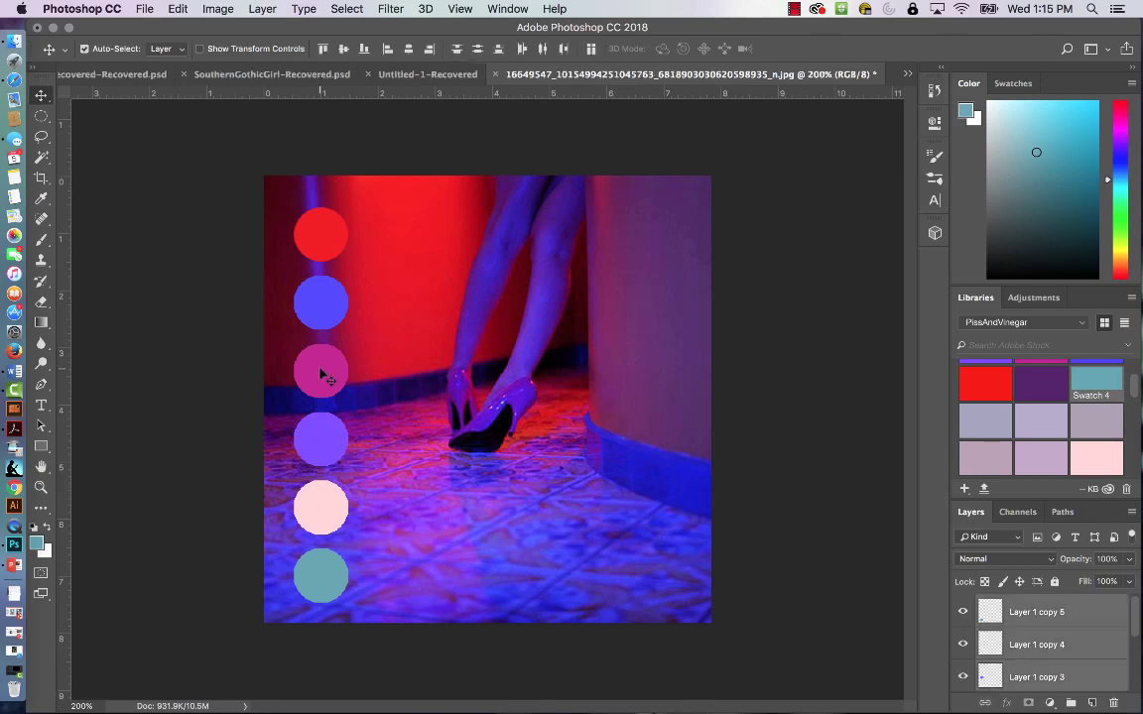
pyautogui.moveTo(324, 375)
pyautogui.mouseDown()
pyautogui.moveTo(327, 359)
pyautogui.moveTo(317, 362)
pyautogui.moveTo(518, 347)
pyautogui.moveTo(574, 359)
pyautogui.moveTo(662, 354)
pyautogui.moveTo(350, 353)
pyautogui.moveTo(314, 366)
pyautogui.mouseUp()
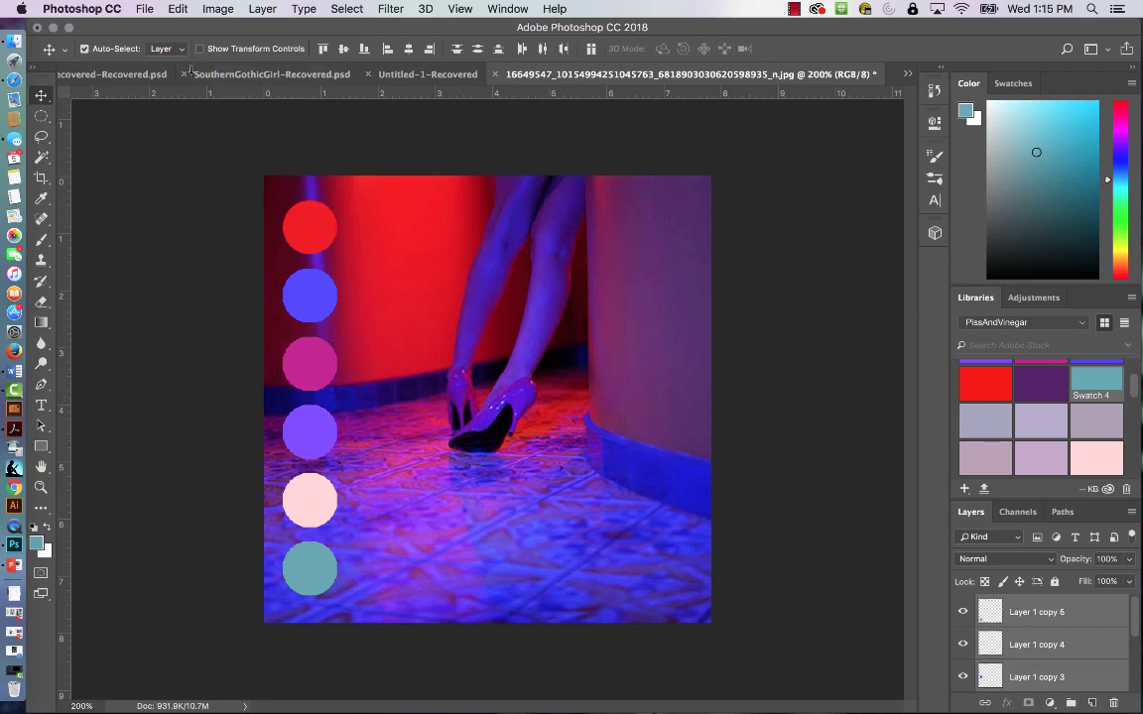
# Try to save the document to the Desktop in Photoshop format with layers and the embedded color profile.
pyautogui.click(146, 9)
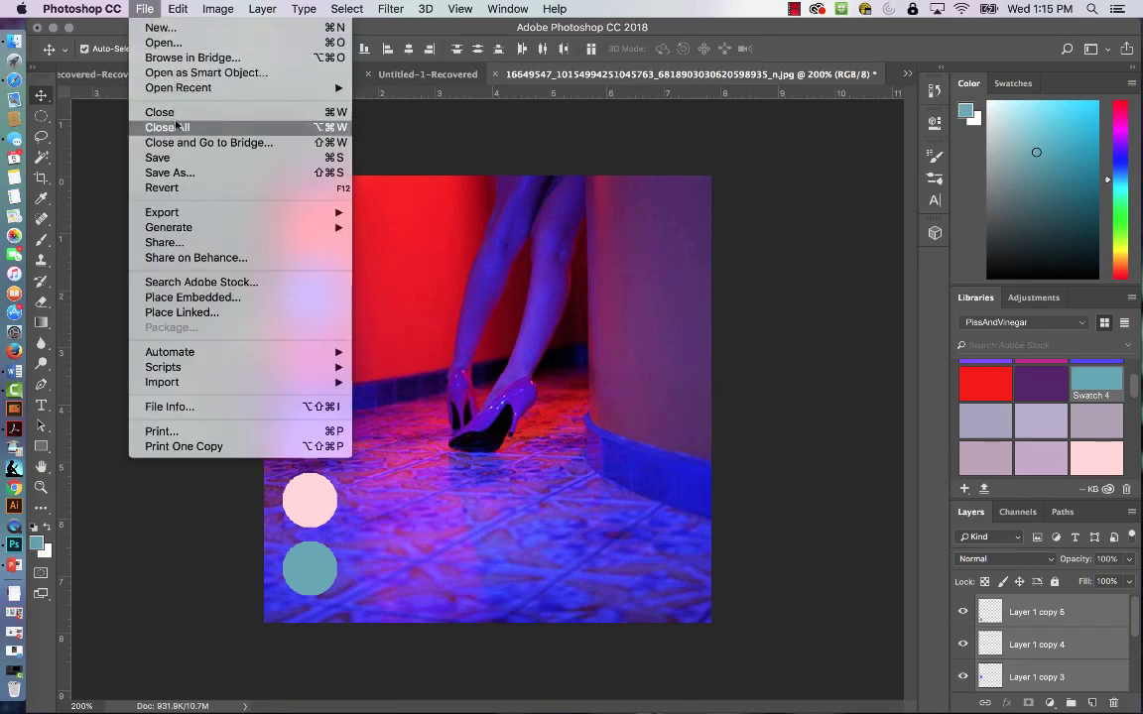
pyautogui.click(177, 161)
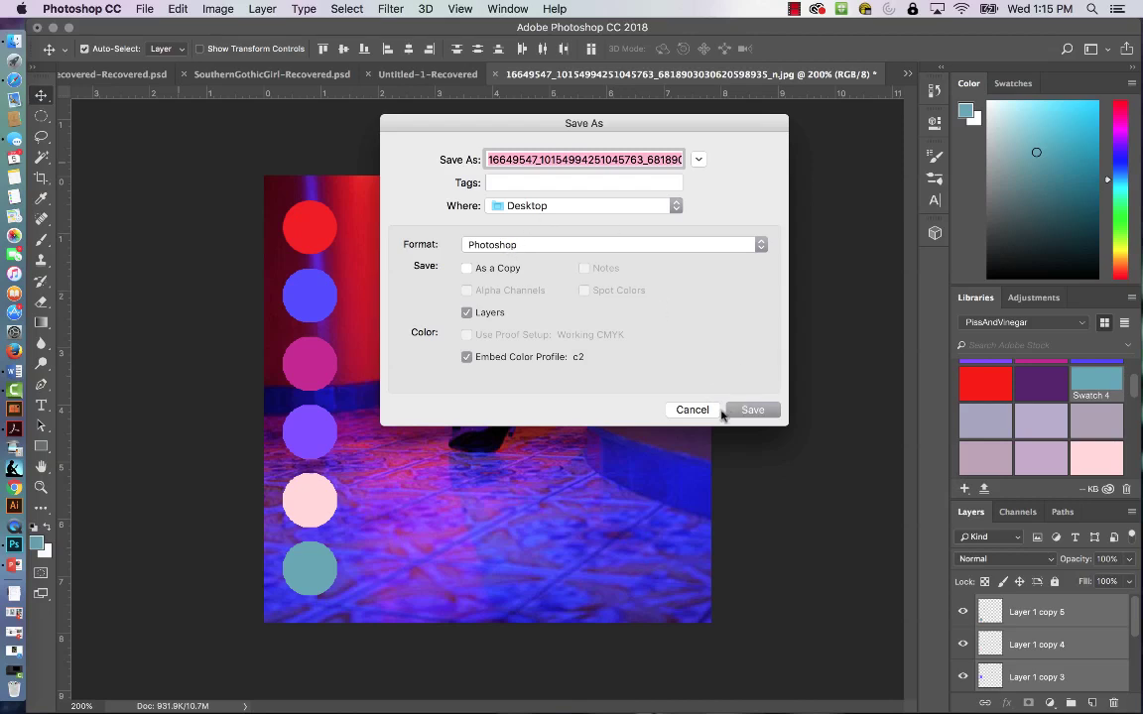
pyautogui.click(754, 411)
pyautogui.click(691, 410)
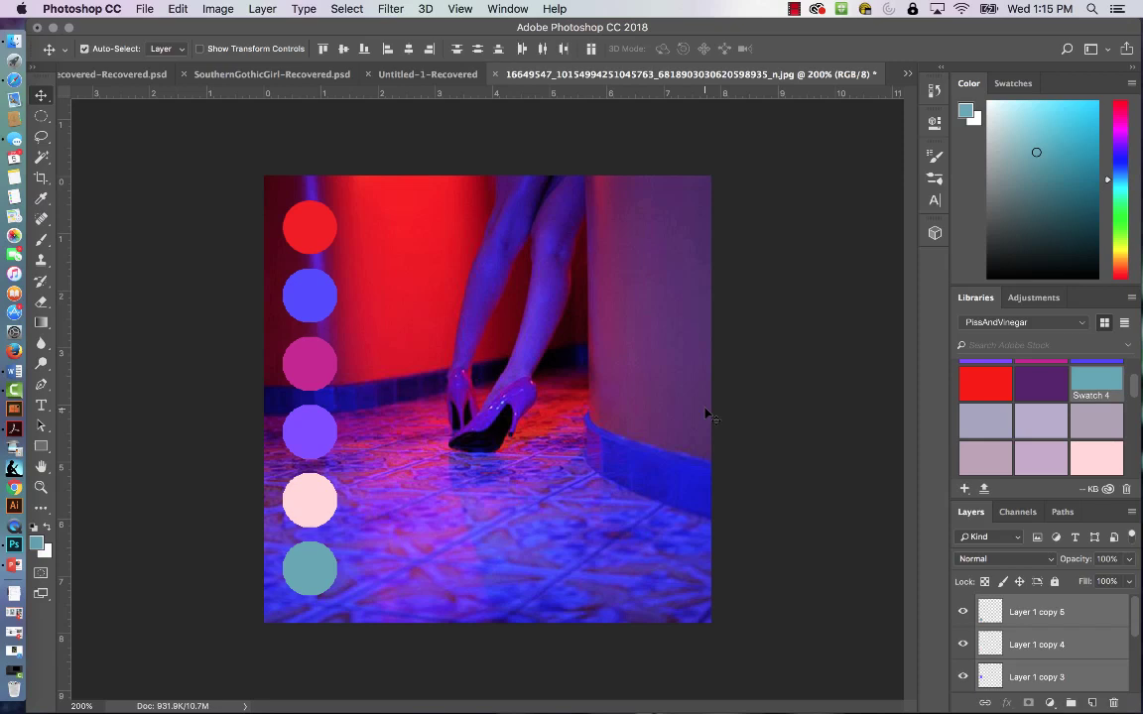
pyautogui.click(794, 9)
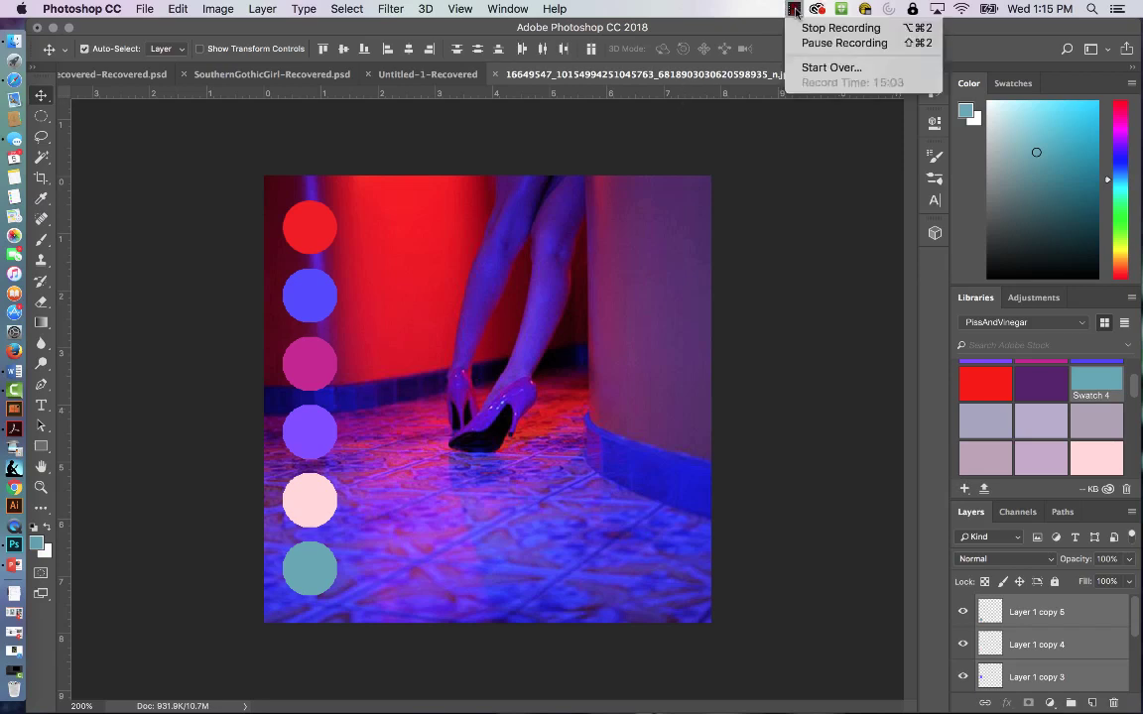